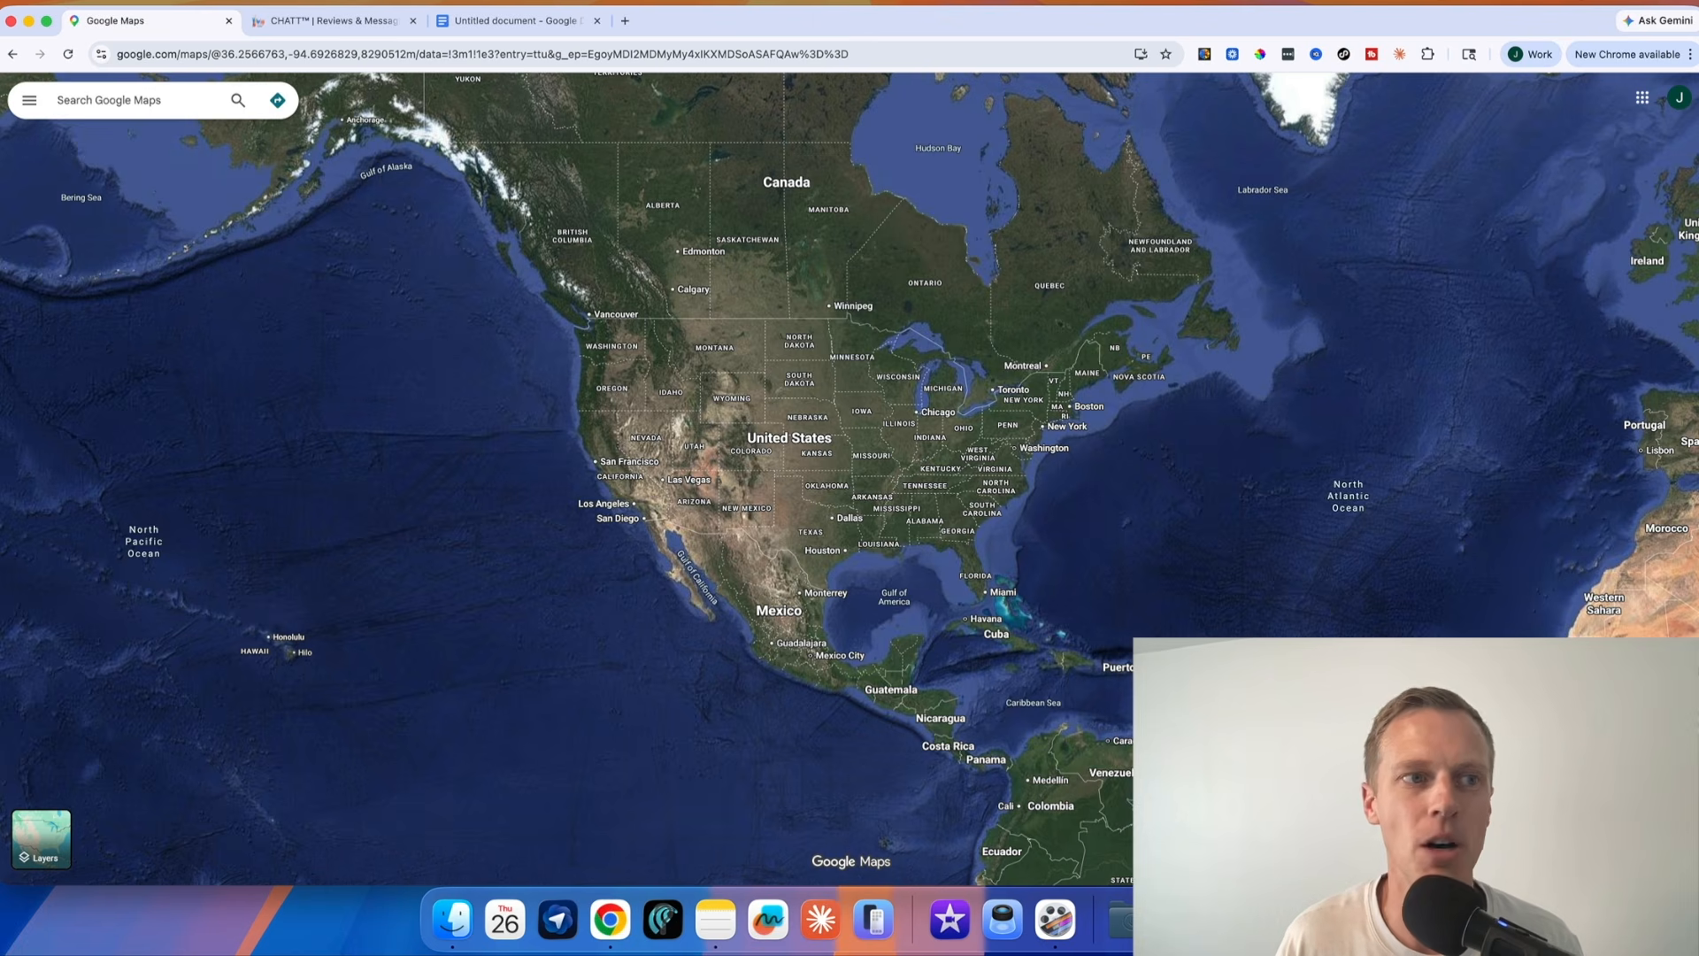
Search Google Maps for plumbers near Bentonville, AR
{"action": "left_click", "coordinate": [160, 103]}
{"action": "type", "text": "plumber "}
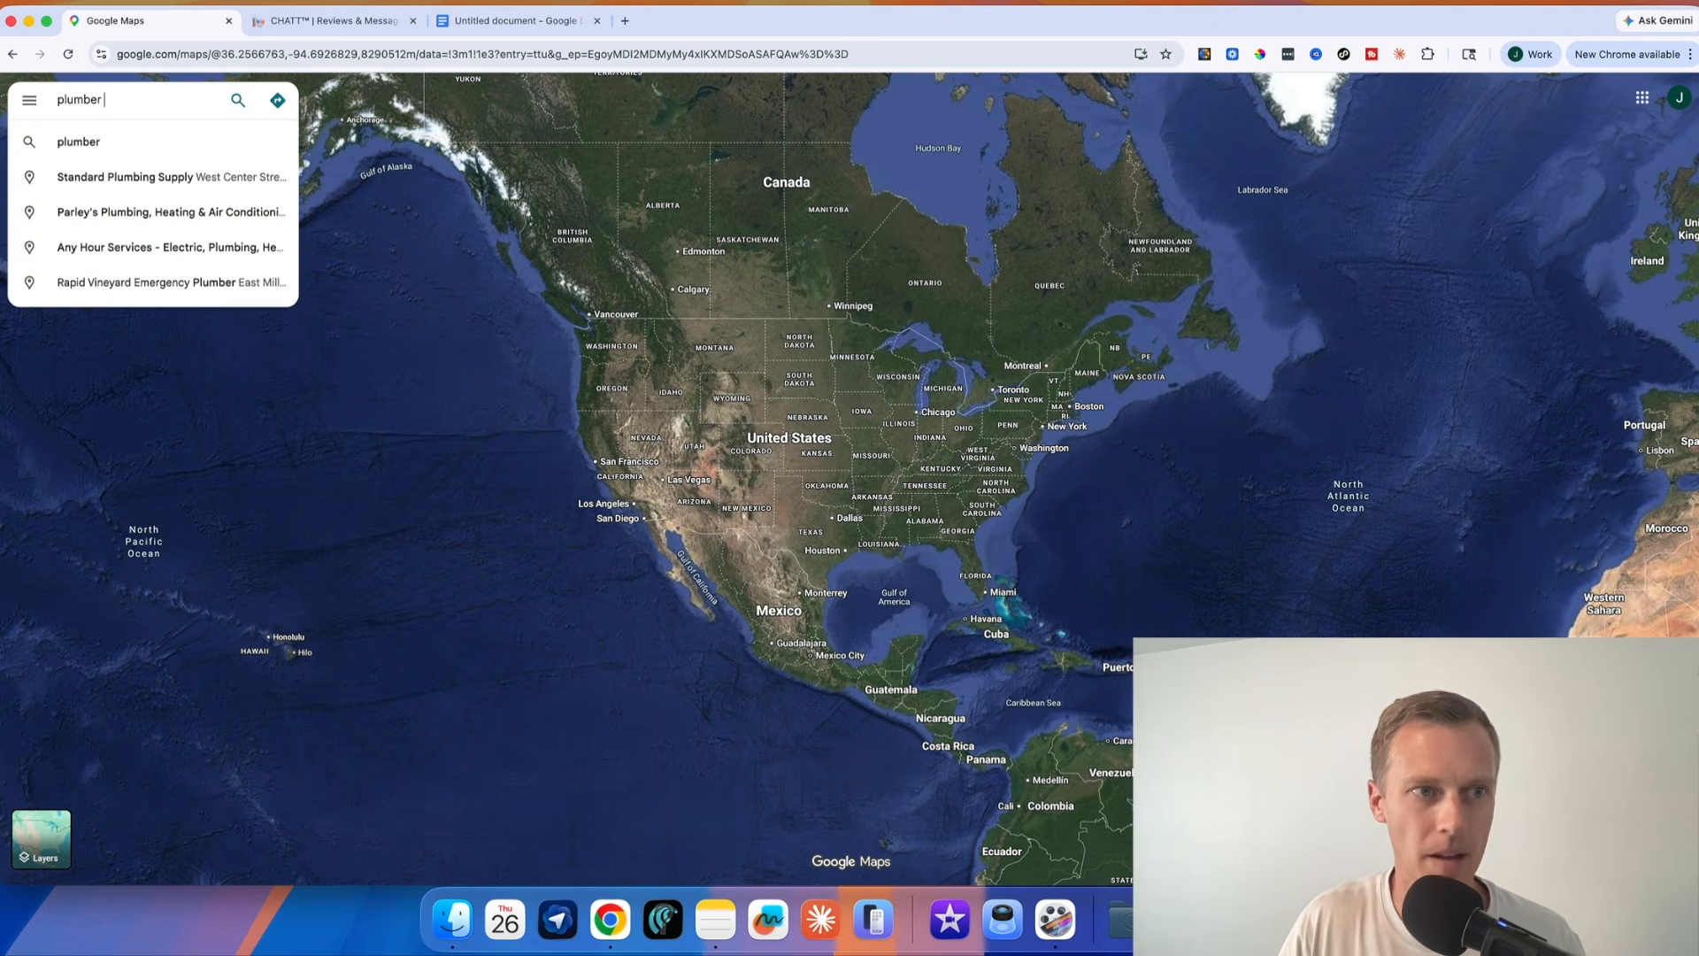
{"action": "type", "text": "benton"}
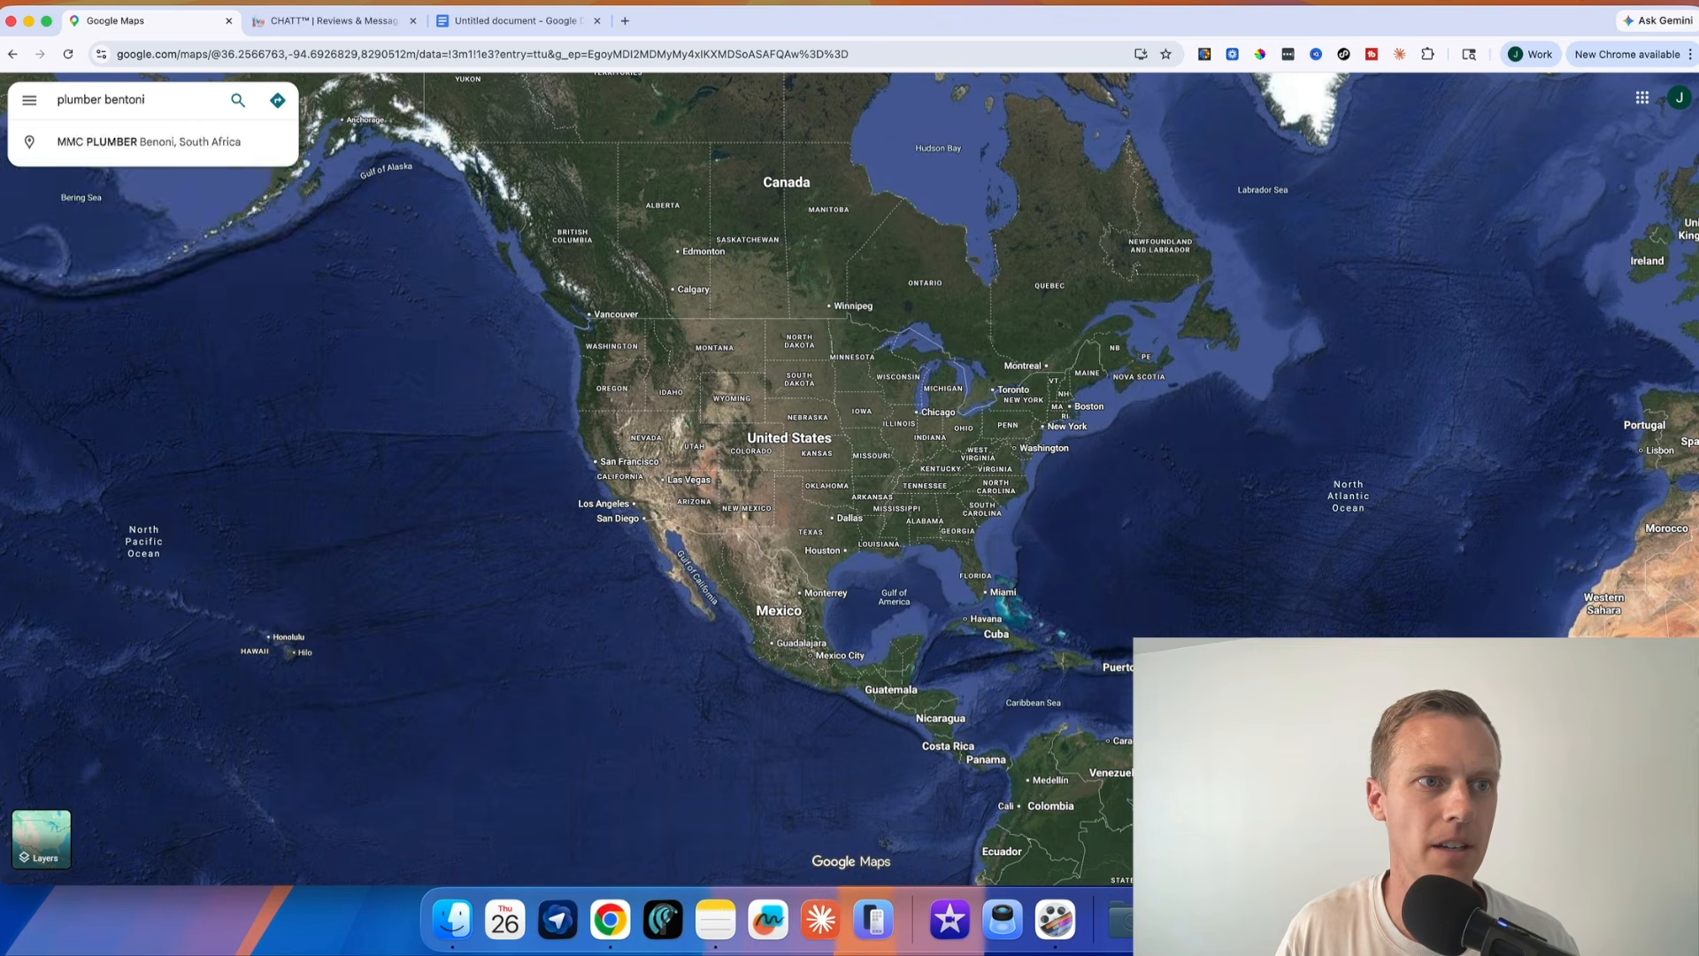
{"action": "type", "text": "vill"}
{"action": "left_click", "coordinate": [142, 142]}
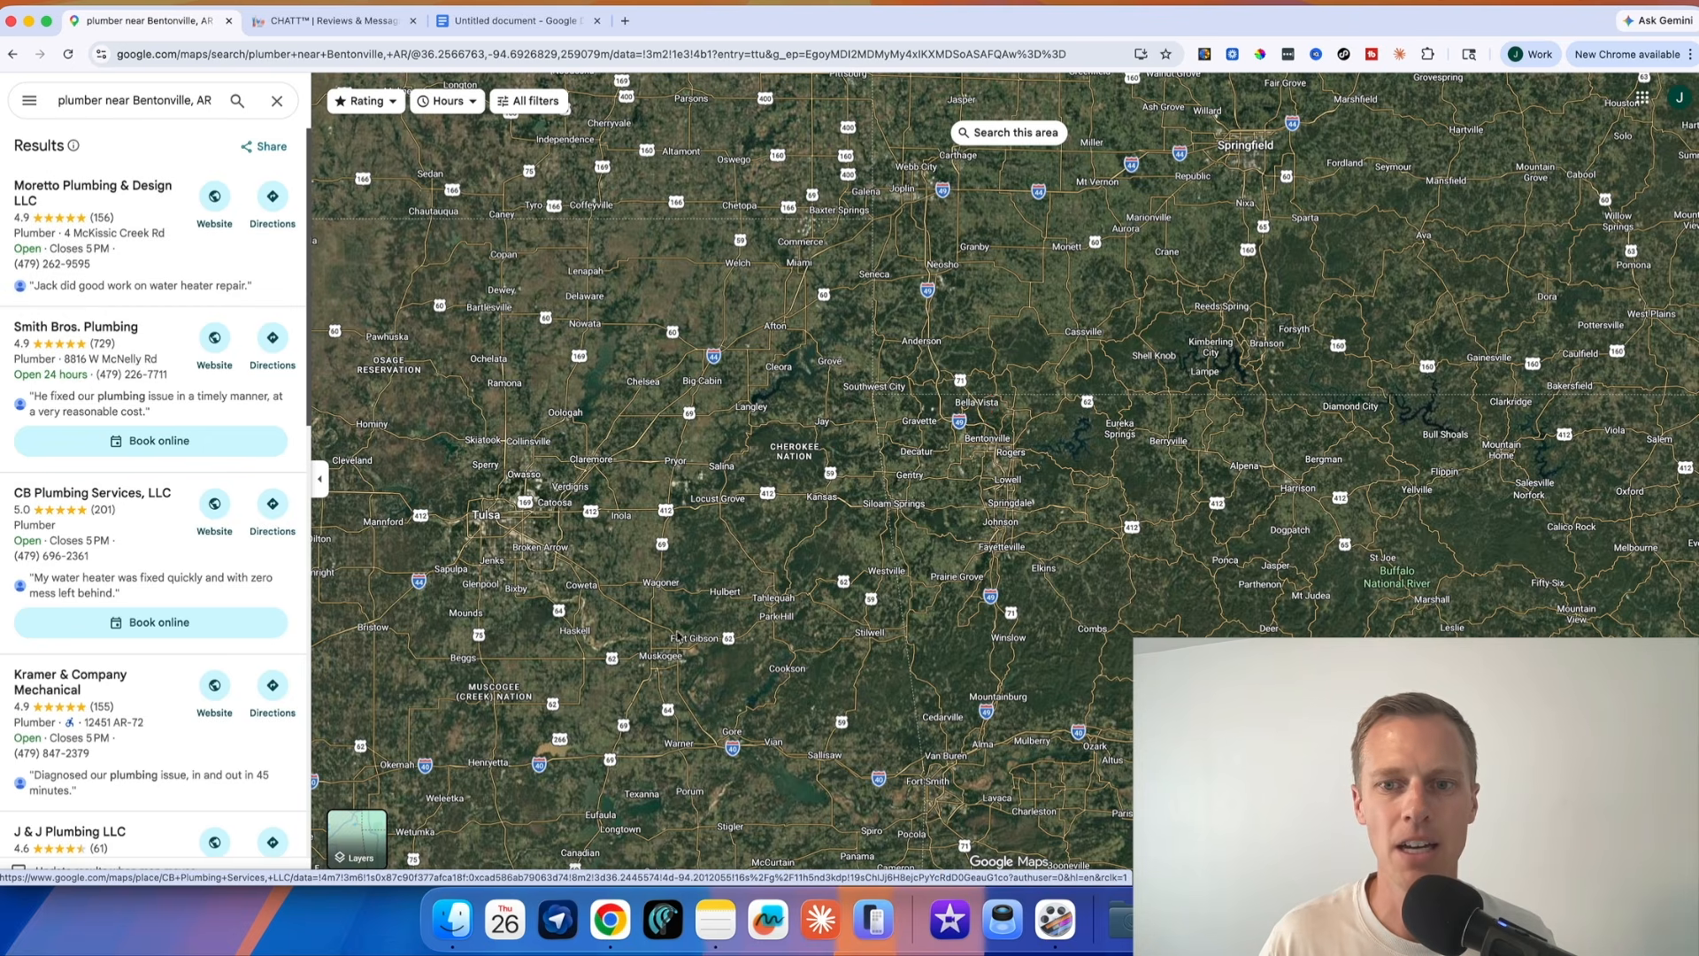
Open the Jerry's Plumbing listing on the map and copy its share link
{"action": "scroll", "coordinate": [1008, 478], "scroll_direction": "up", "scroll_amount": 5}
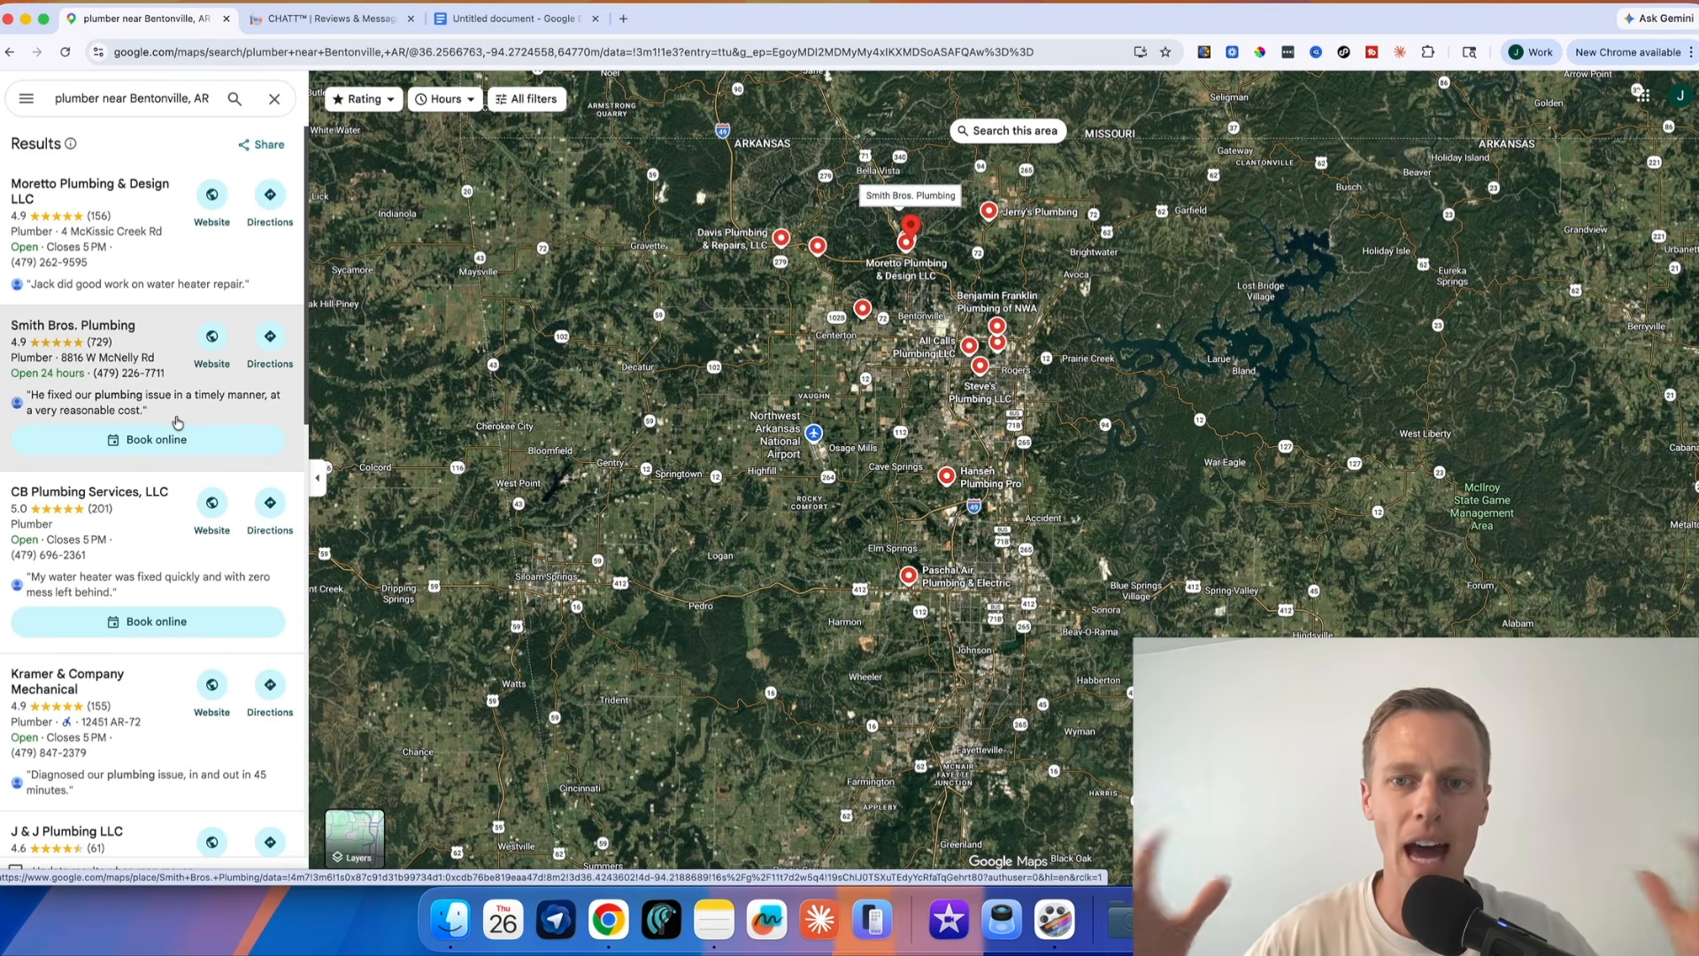
{"action": "left_click", "coordinate": [990, 211]}
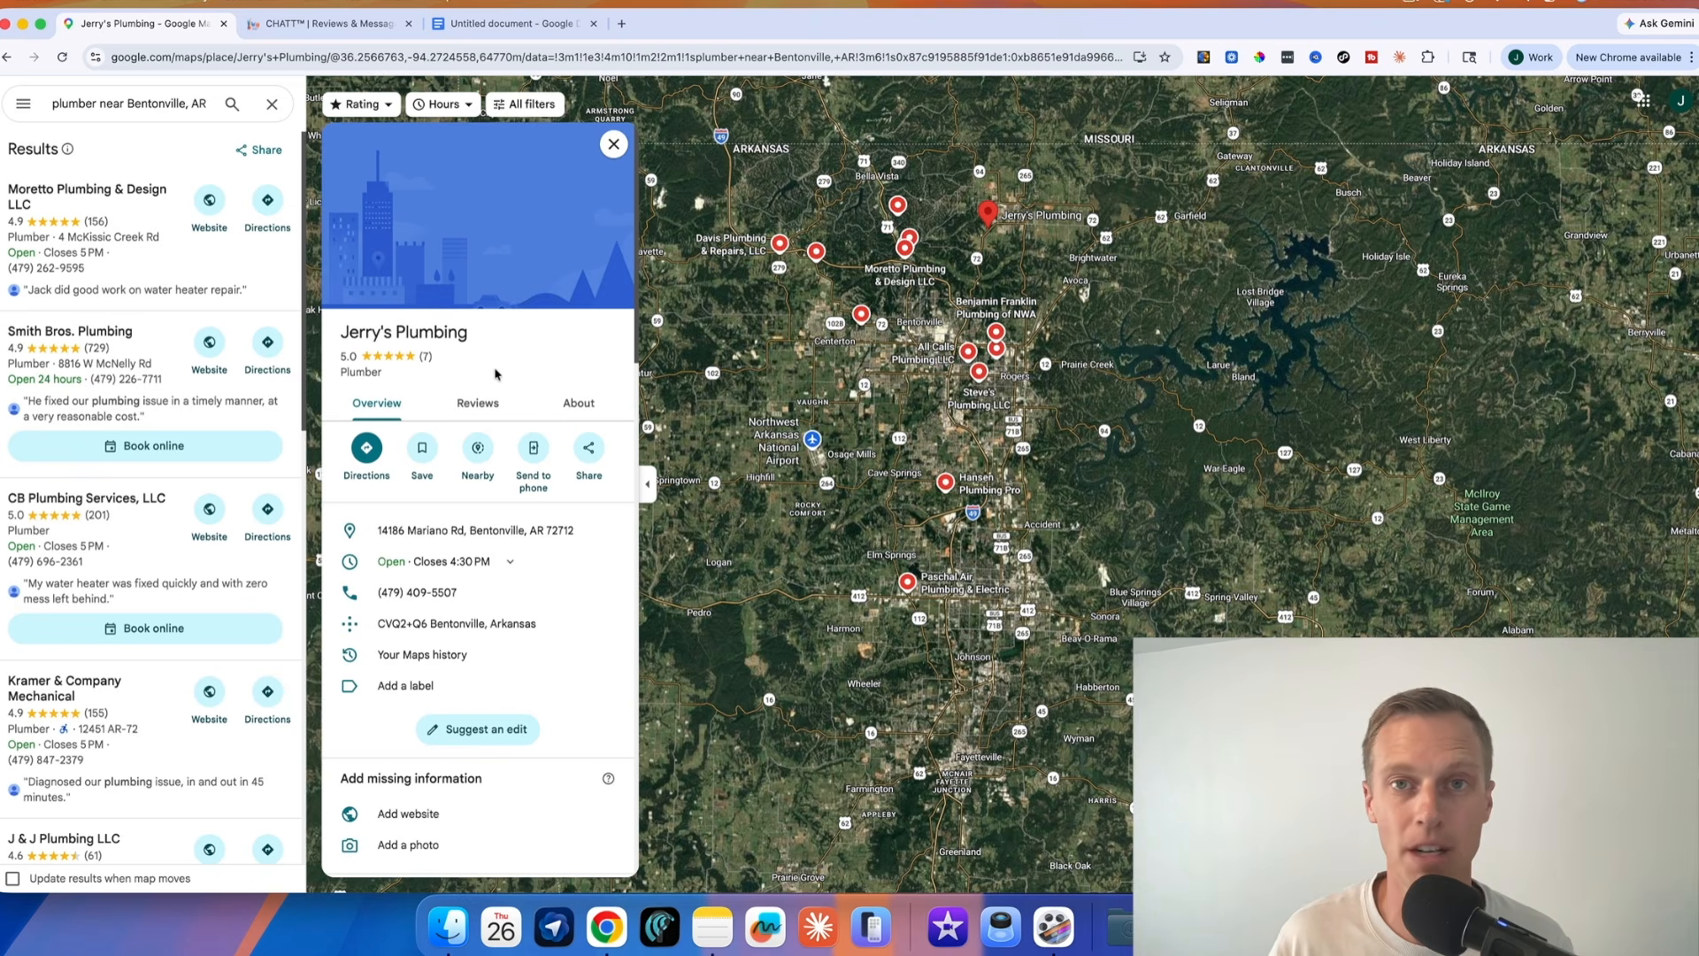
{"action": "left_click", "coordinate": [590, 451]}
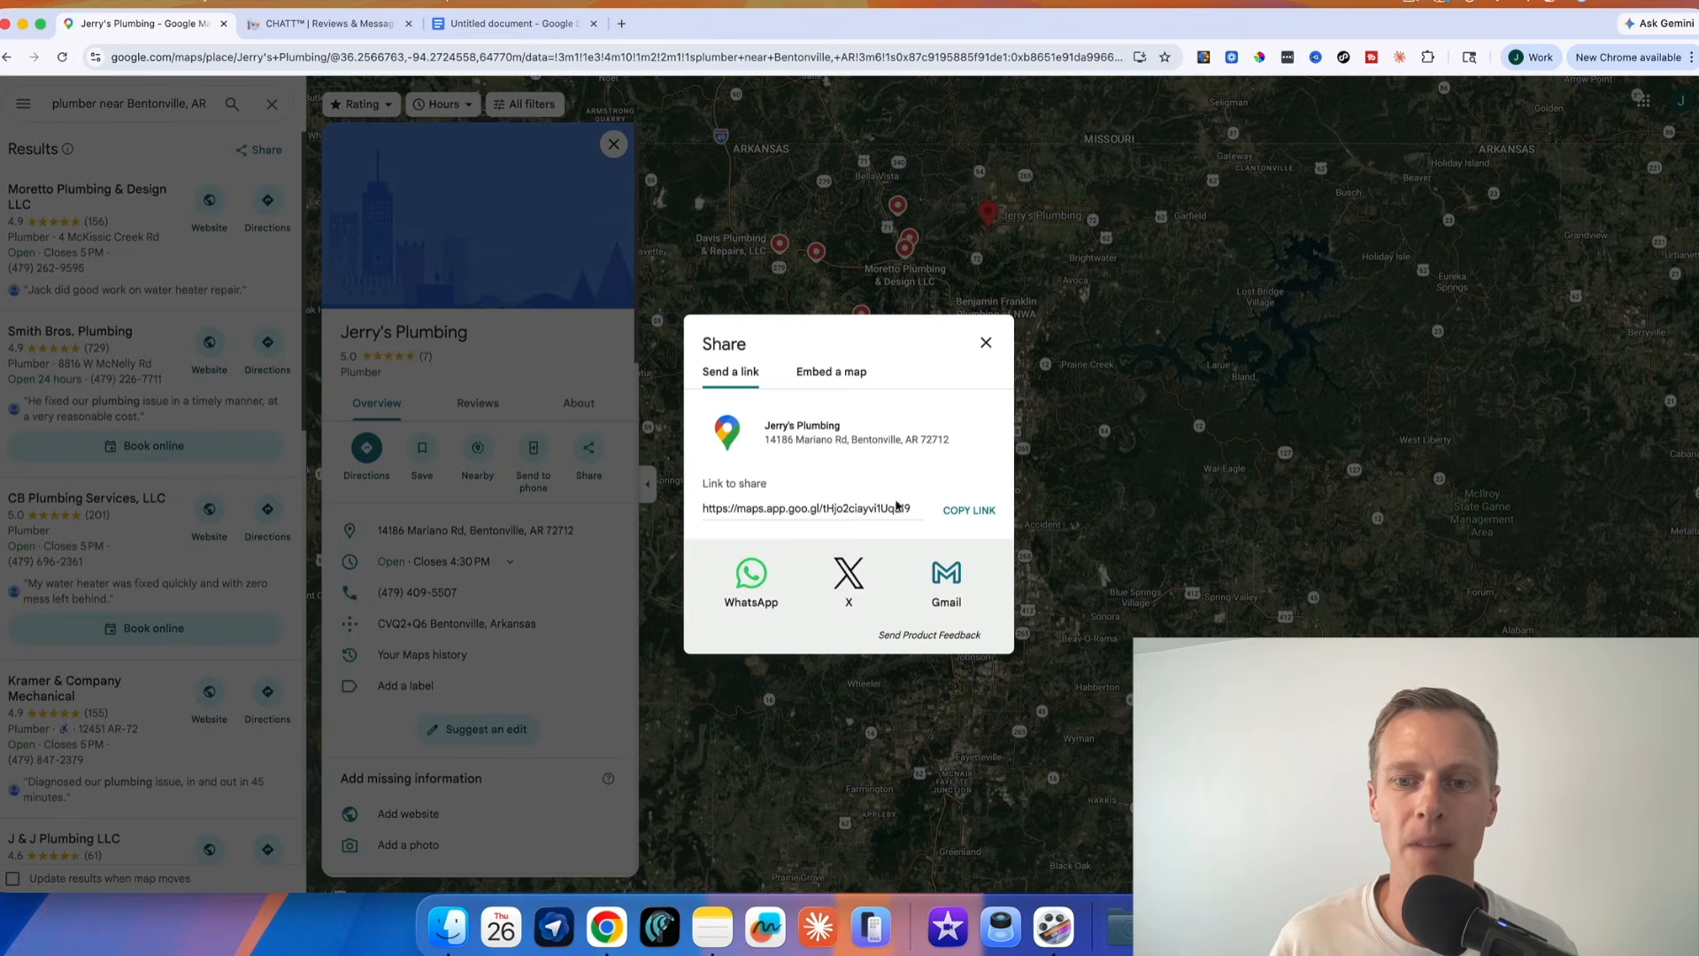
{"action": "left_click", "coordinate": [979, 510]}
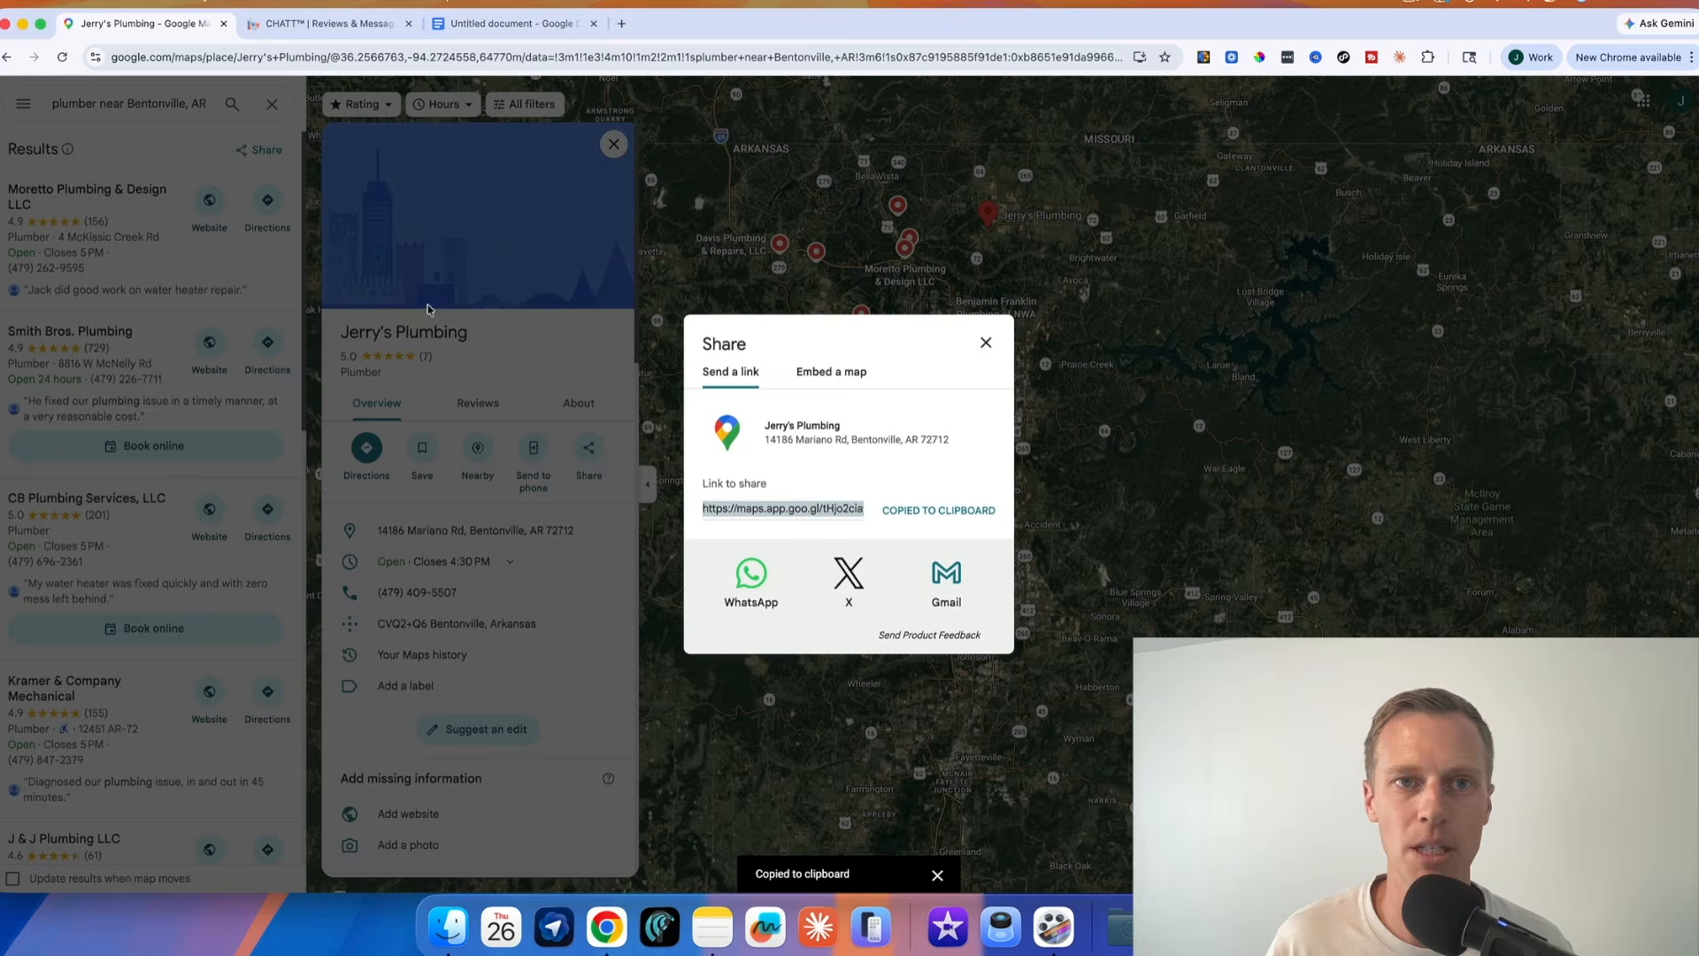
Switch to the Google Docs prompt and put the copied Maps link after "information for the website:"
{"action": "left_click", "coordinate": [500, 24]}
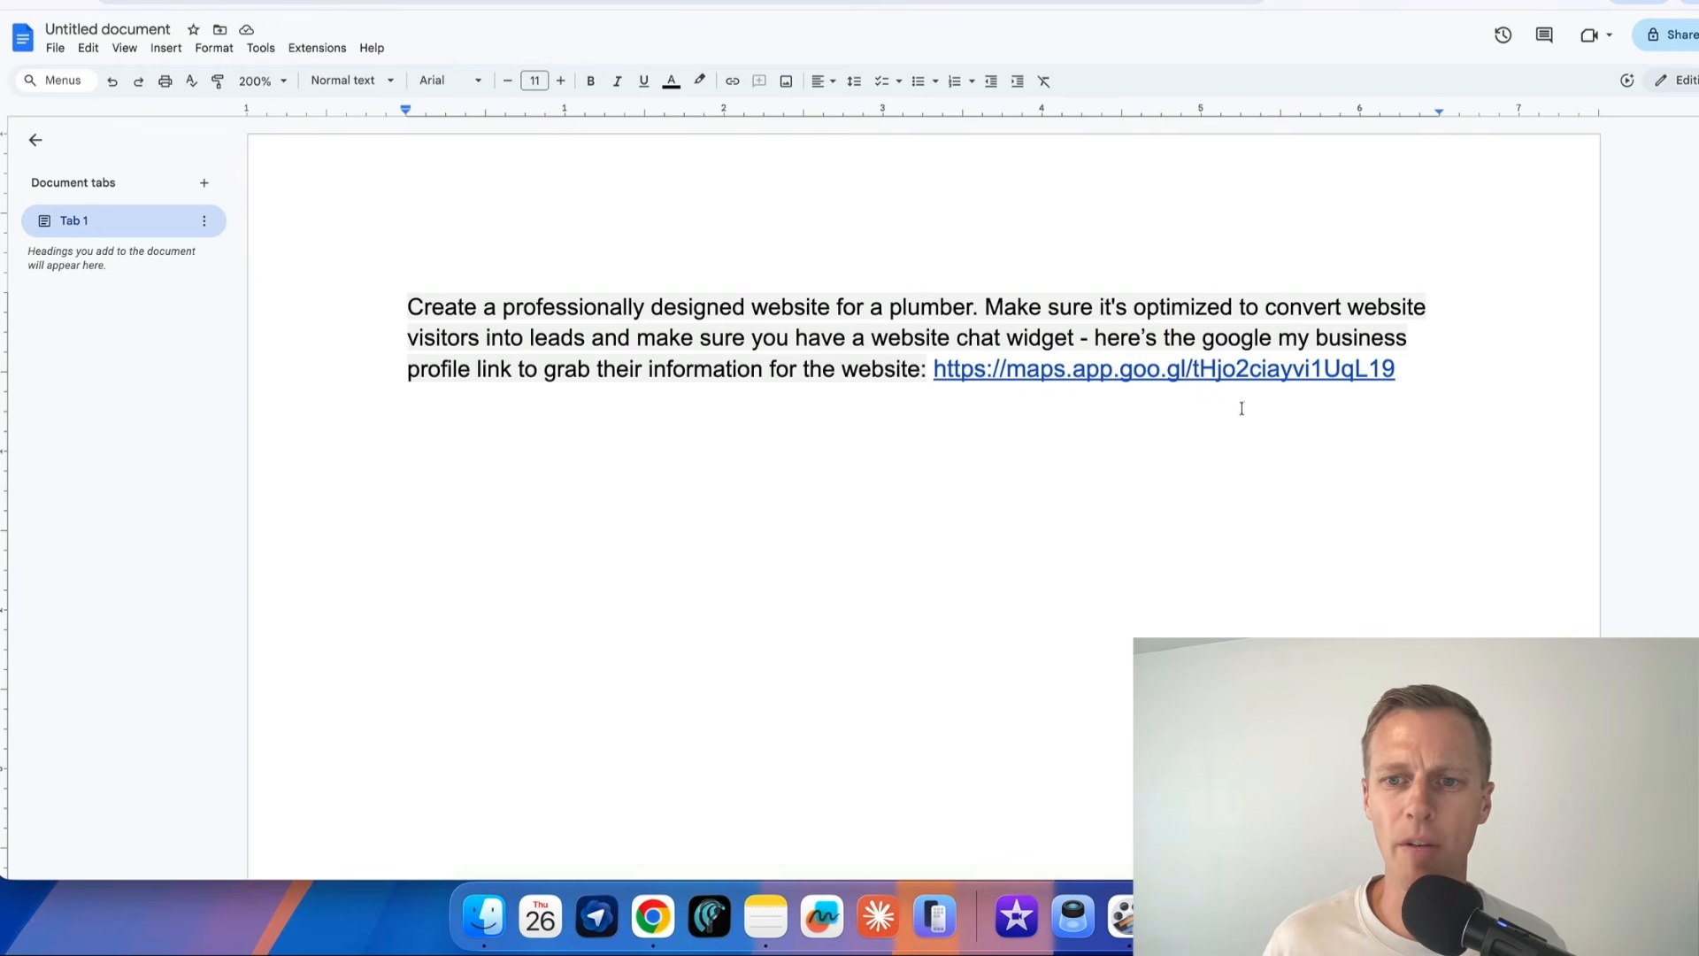
{"action": "left_click", "coordinate": [1242, 408]}
{"action": "left_click_drag", "start_coordinate": [1411, 370], "coordinate": [935, 373]}
{"action": "key", "text": "super+v"}
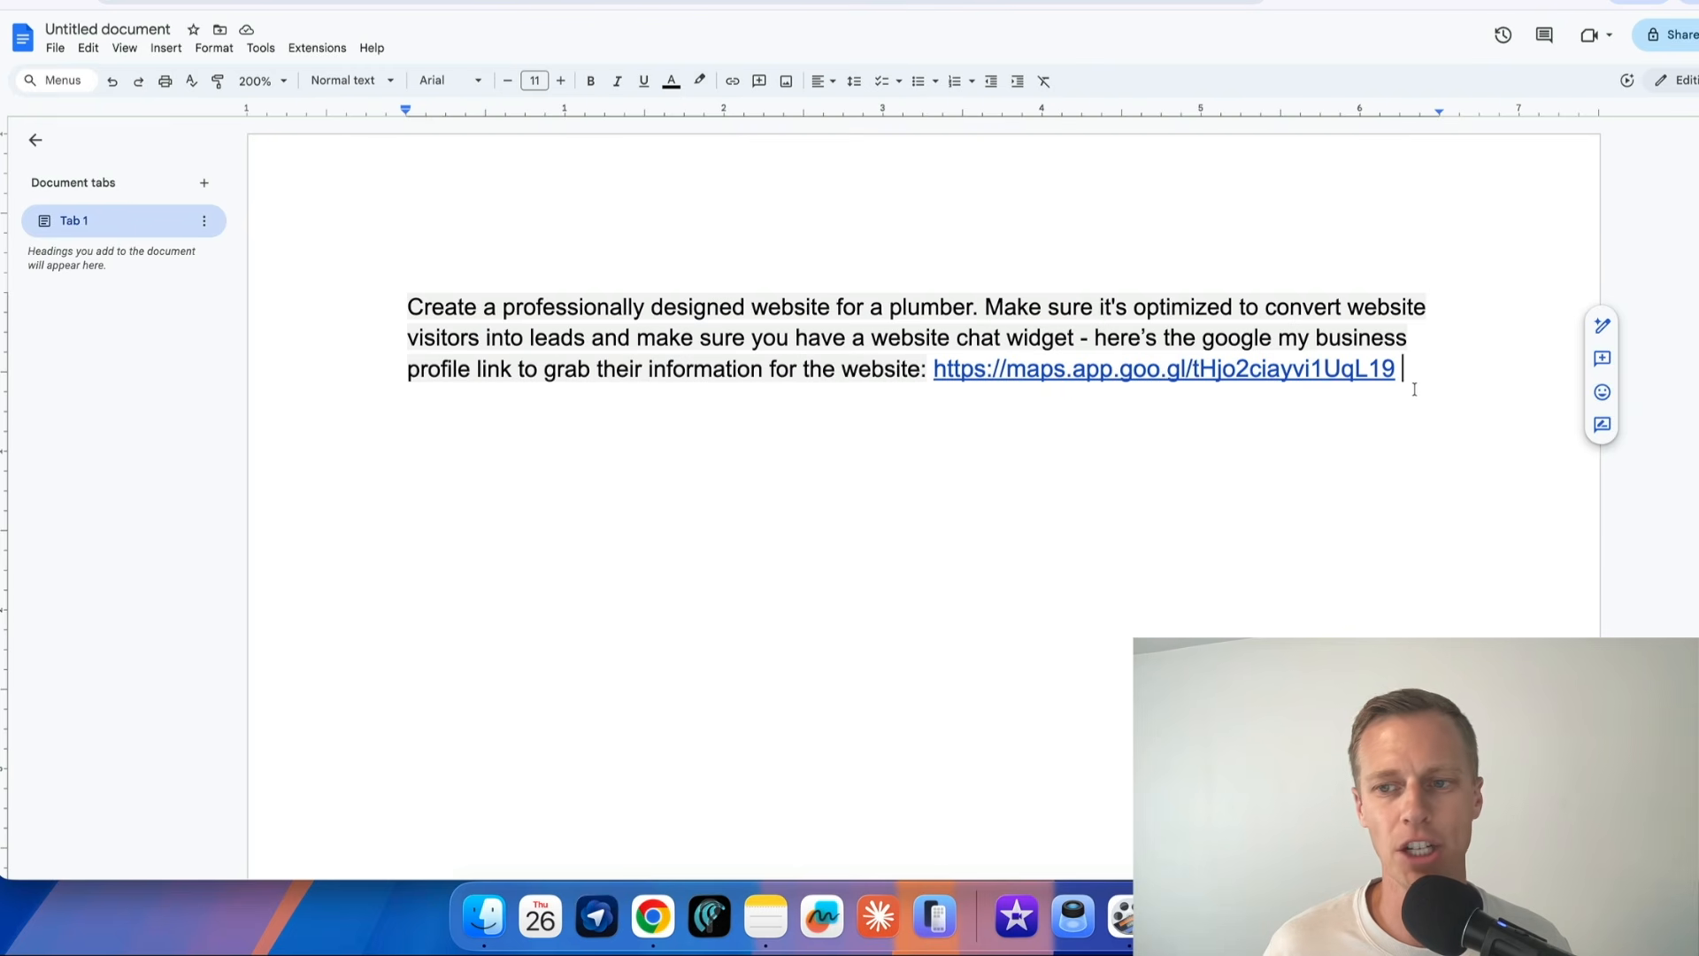
Copy the complete website prompt from the document and switch to AI Studio in GoHighLevel
{"action": "left_click_drag", "start_coordinate": [1409, 370], "coordinate": [412, 307]}
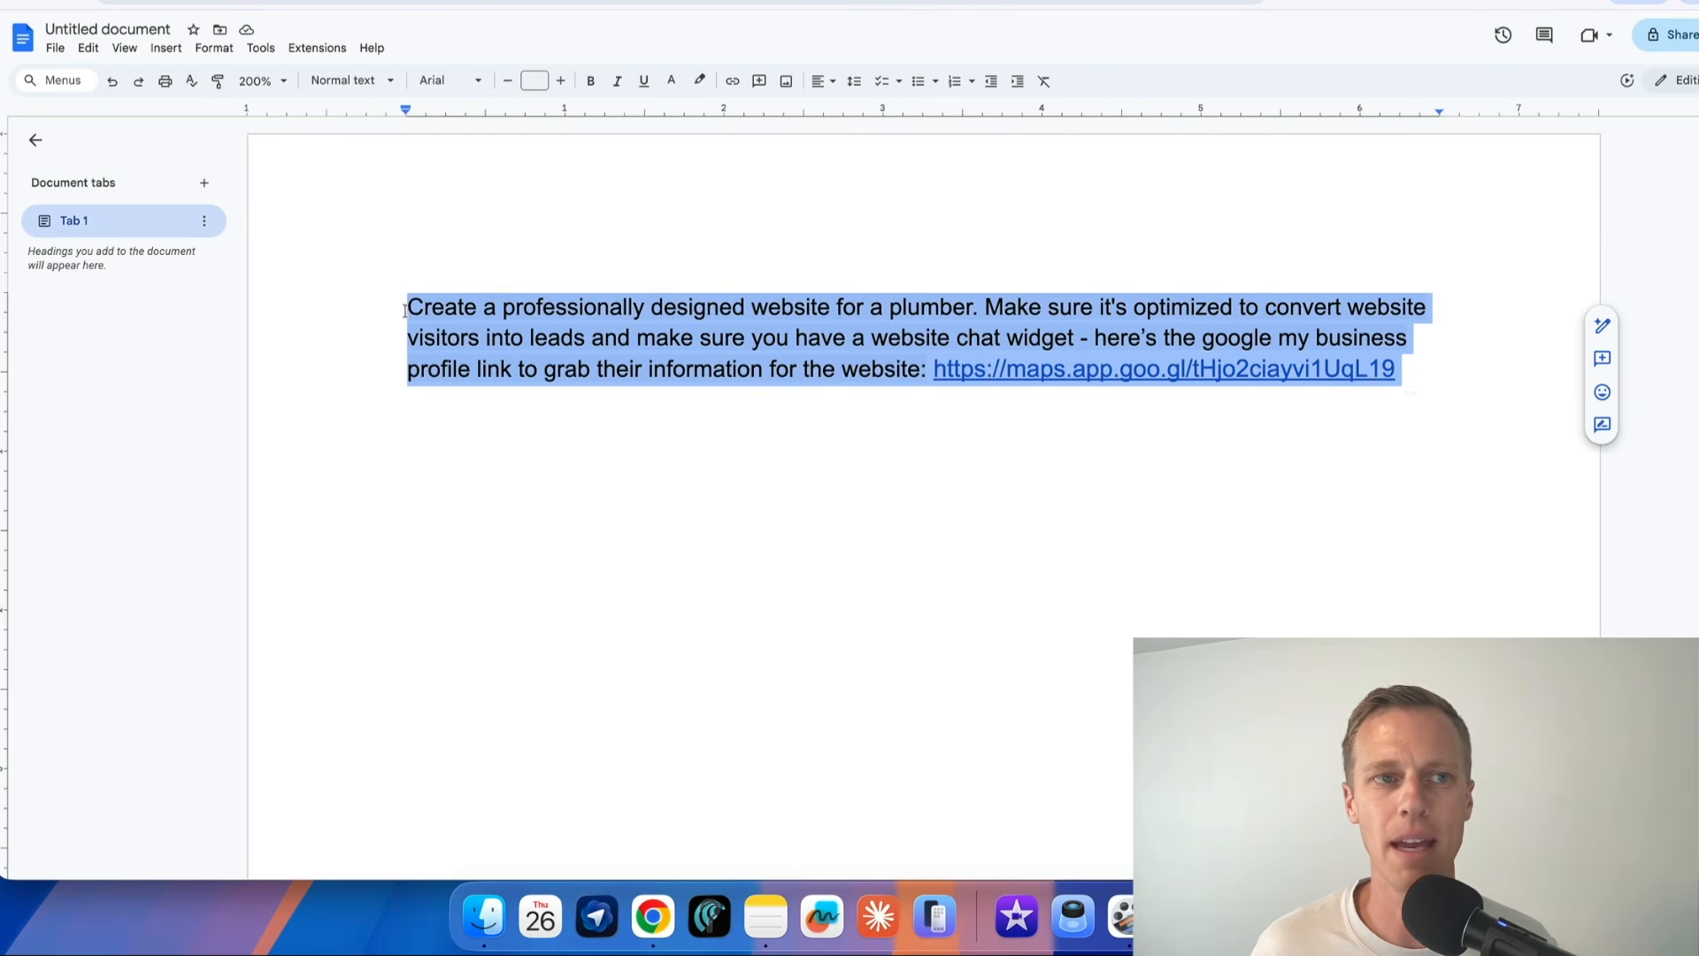
{"action": "key", "text": "ctrl+Tab"}
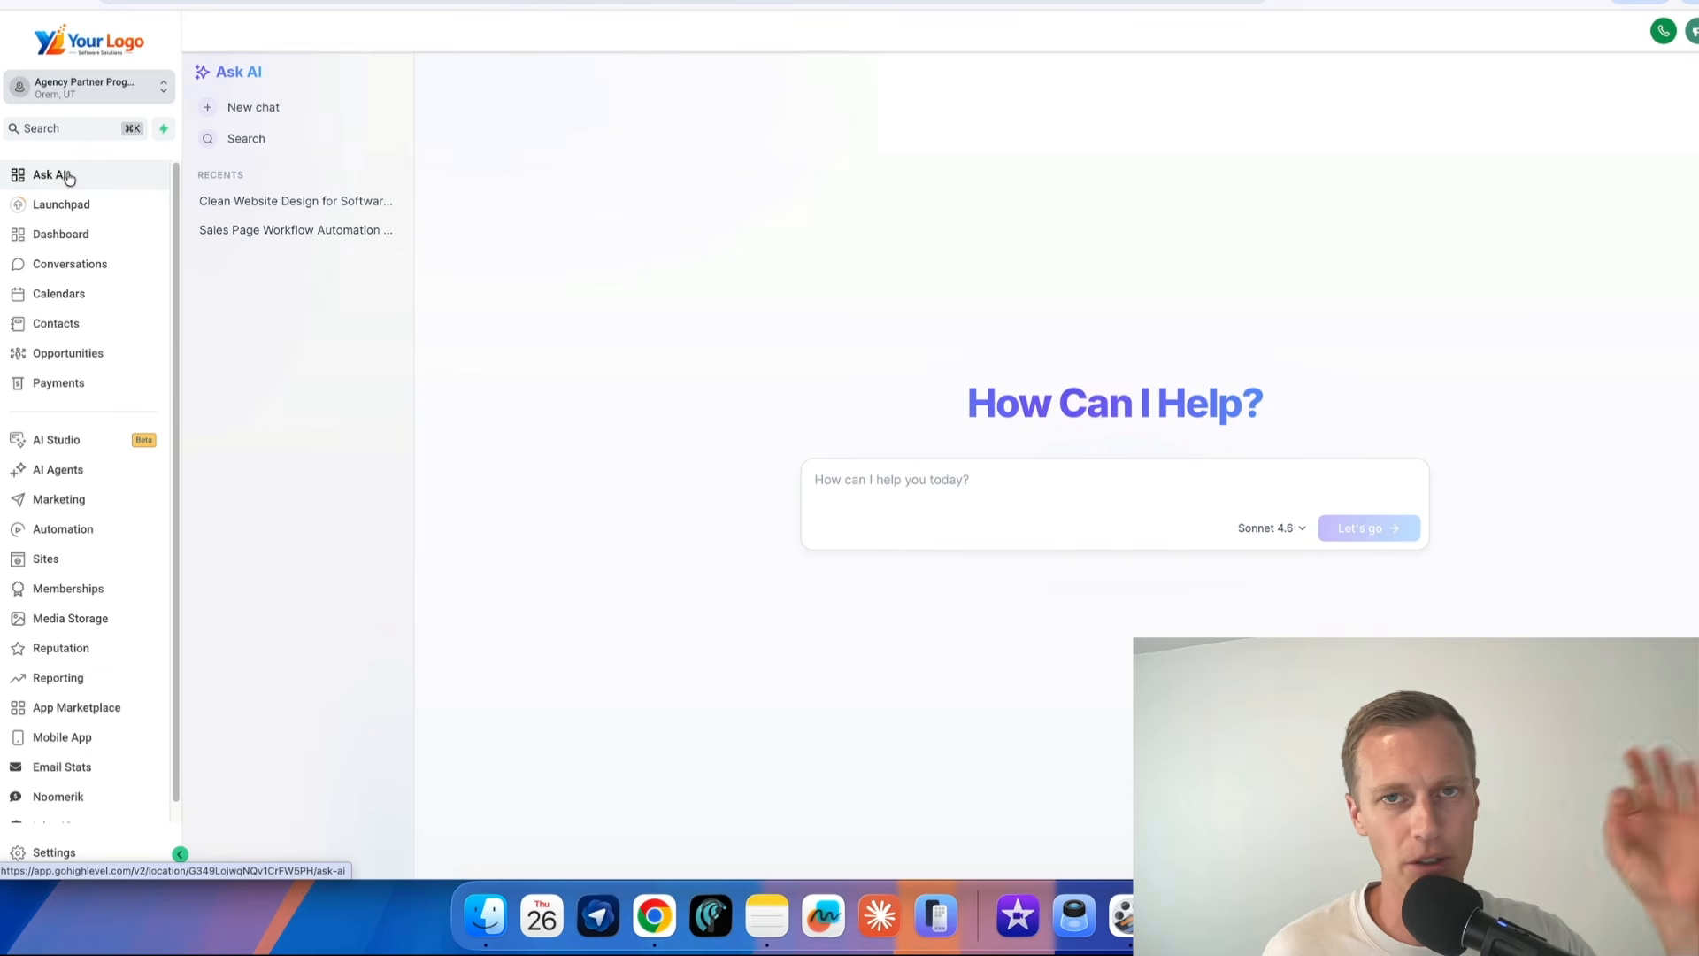
{"action": "left_click", "coordinate": [69, 443]}
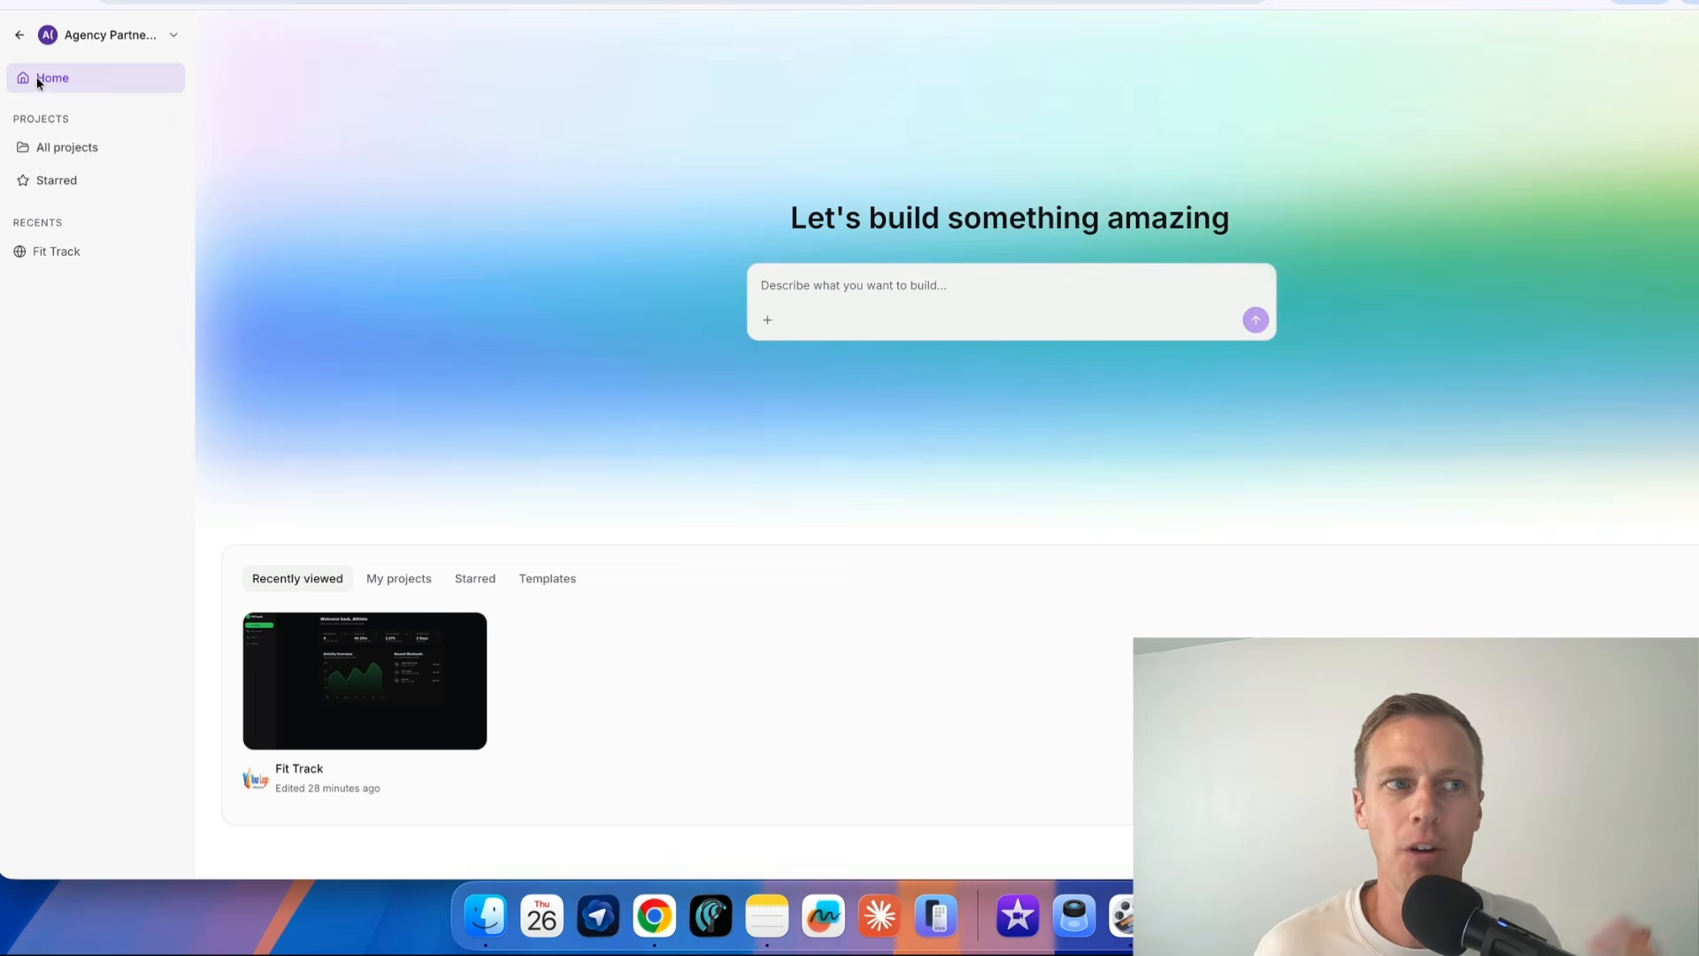
Examine the Labs beta features in the account settings, checking whether Ask AI and AI Studio are enabled
{"action": "left_click", "coordinate": [21, 37]}
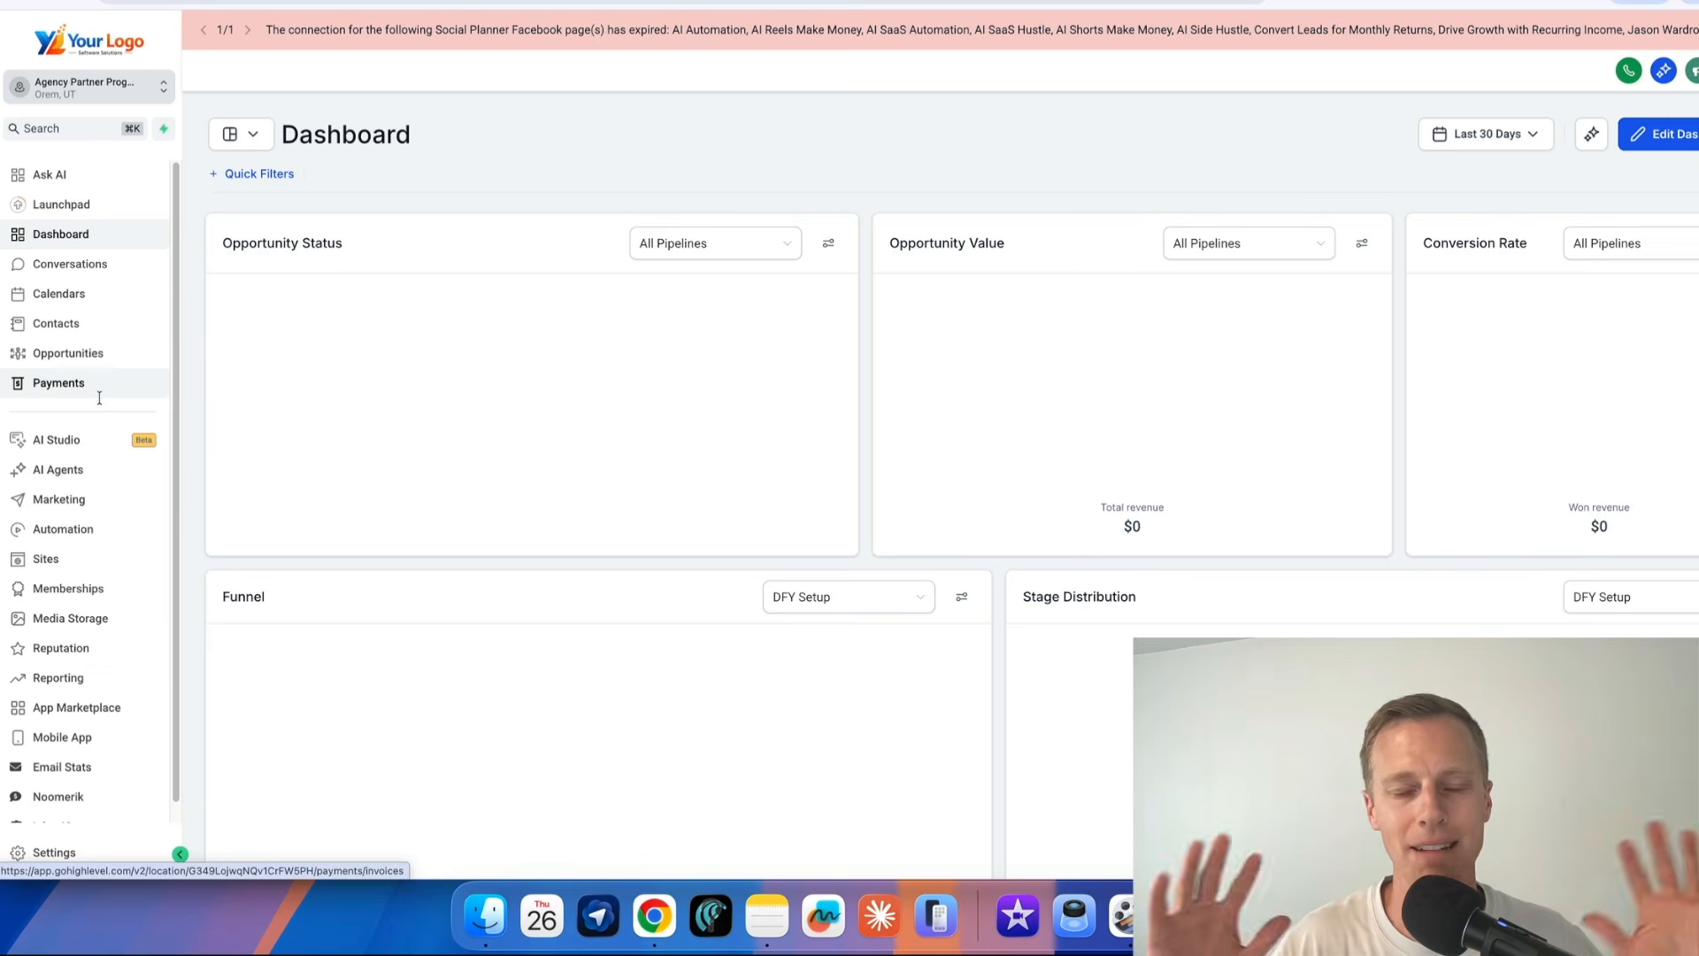
{"action": "left_click", "coordinate": [54, 852]}
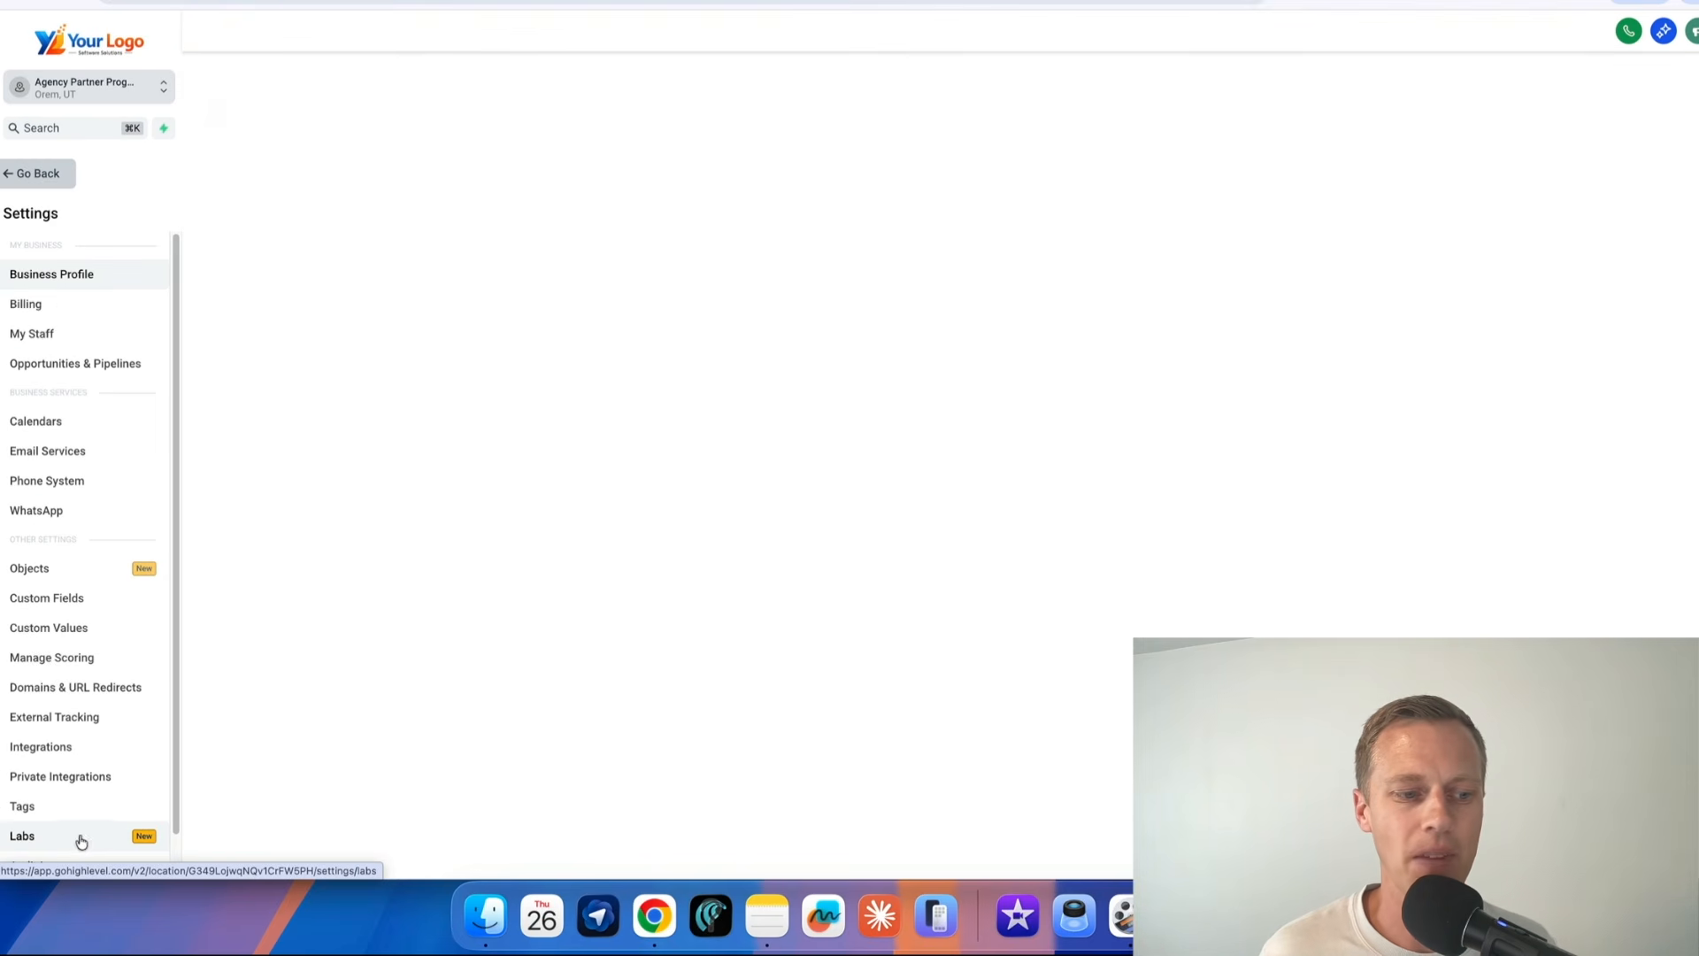
{"action": "left_click", "coordinate": [49, 839]}
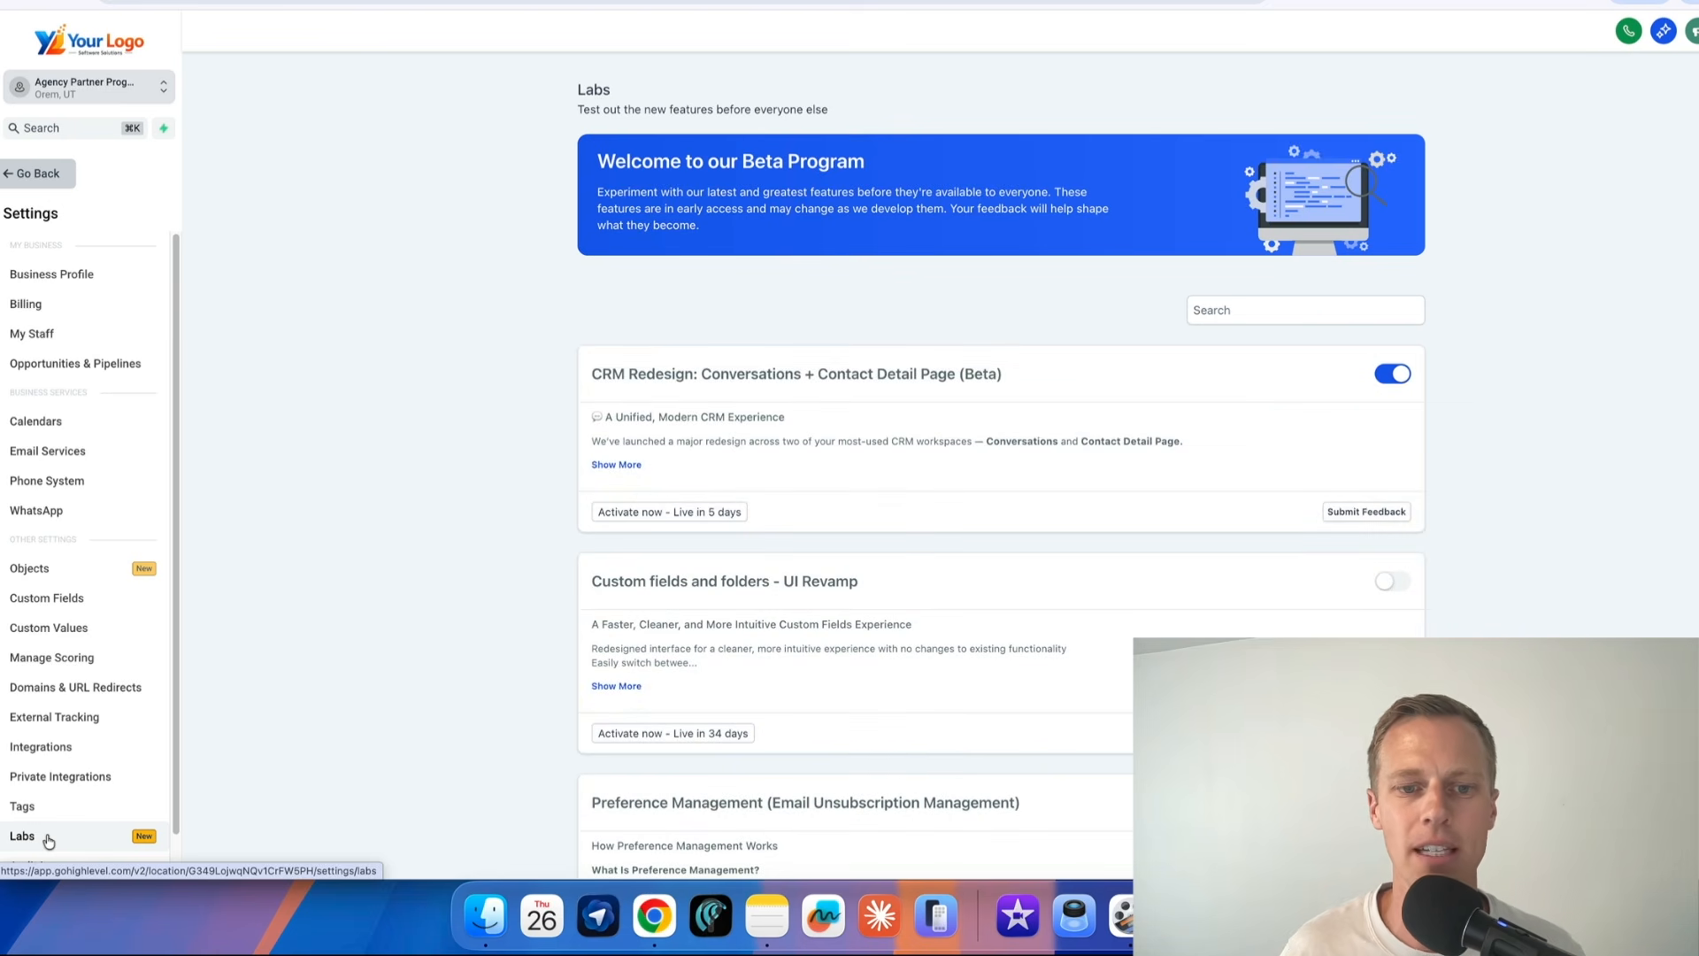
{"action": "scroll", "coordinate": [1000, 442], "scroll_direction": "down", "scroll_amount": 5}
{"action": "scroll", "coordinate": [981, 458], "scroll_direction": "down", "scroll_amount": 11}
{"action": "scroll", "coordinate": [980, 458], "scroll_direction": "down", "scroll_amount": 10}
{"action": "scroll", "coordinate": [980, 458], "scroll_direction": "down", "scroll_amount": 10}
{"action": "scroll", "coordinate": [981, 457], "scroll_direction": "down", "scroll_amount": 8}
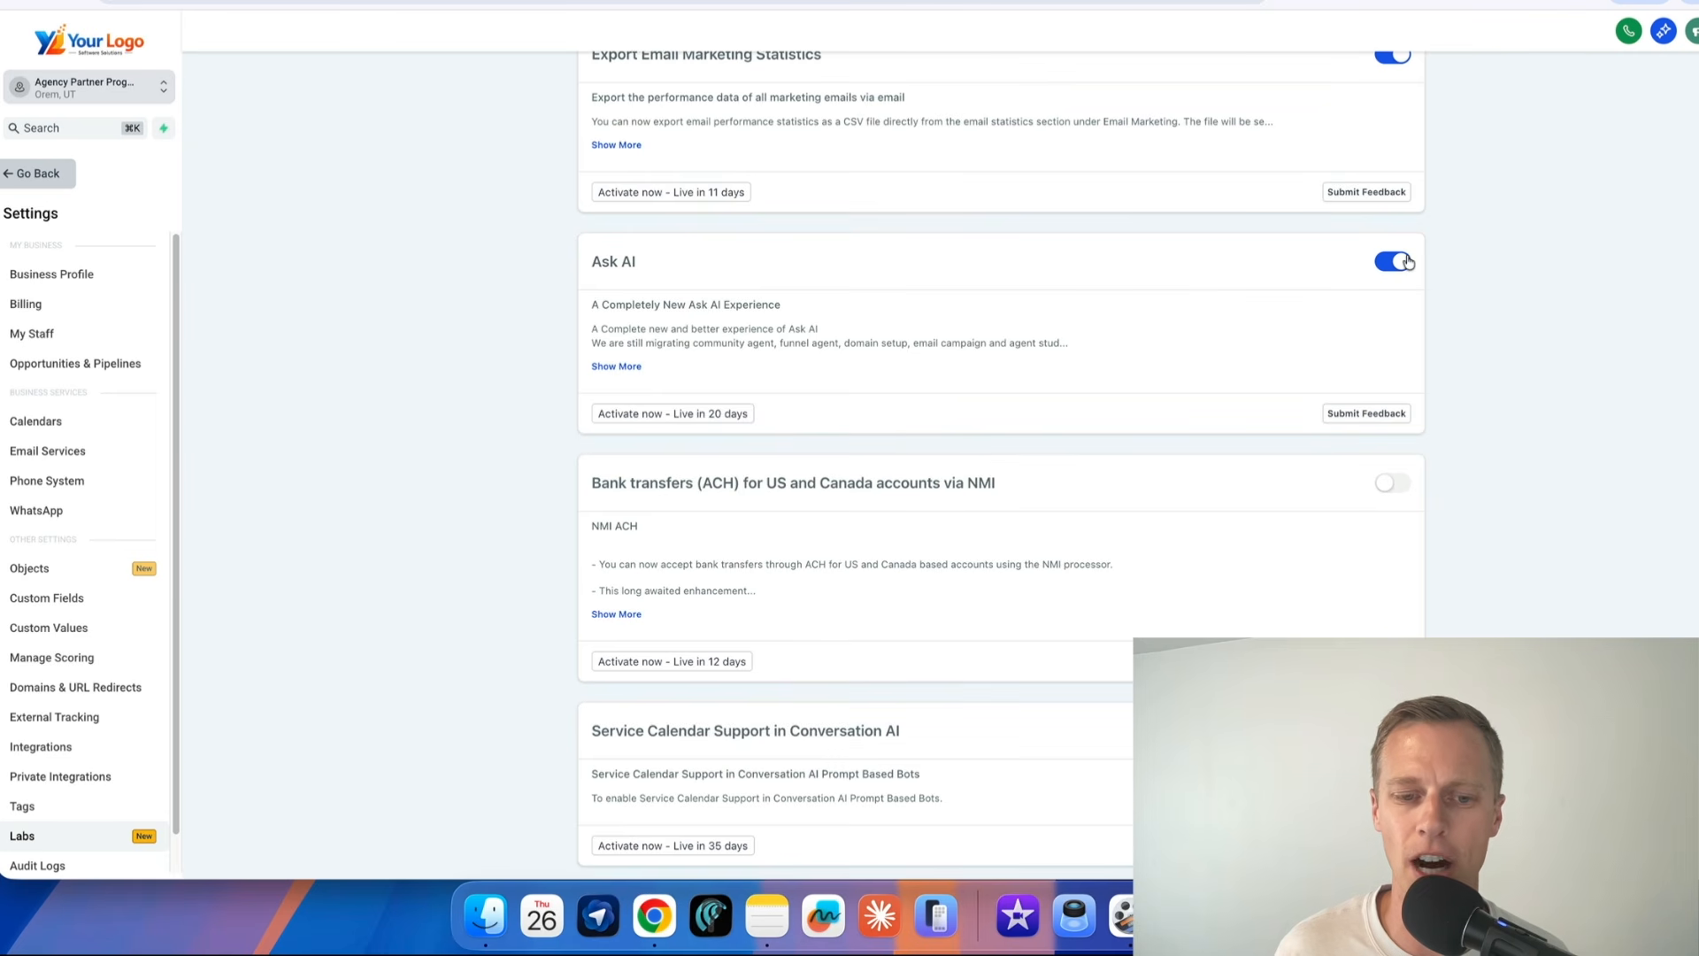
{"action": "scroll", "coordinate": [1139, 389], "scroll_direction": "down", "scroll_amount": 9}
{"action": "scroll", "coordinate": [1140, 391], "scroll_direction": "down", "scroll_amount": 2}
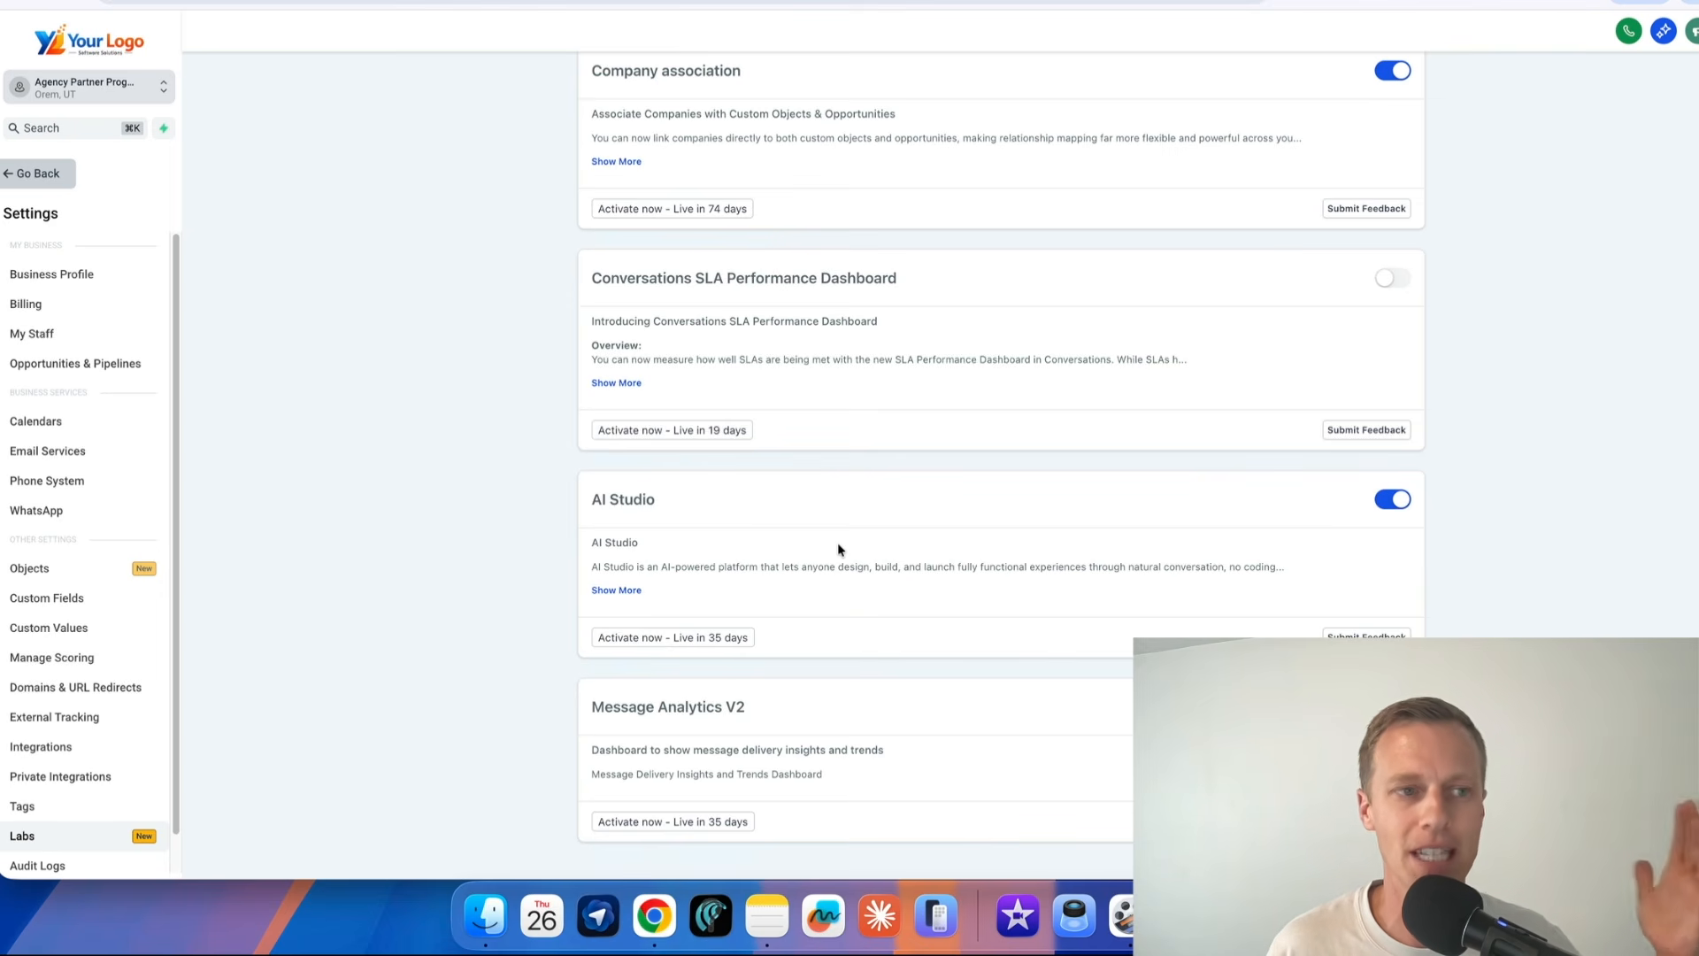
Return to AI Studio and submit the copied plumber website prompt to generate the site
{"action": "left_click", "coordinate": [40, 175]}
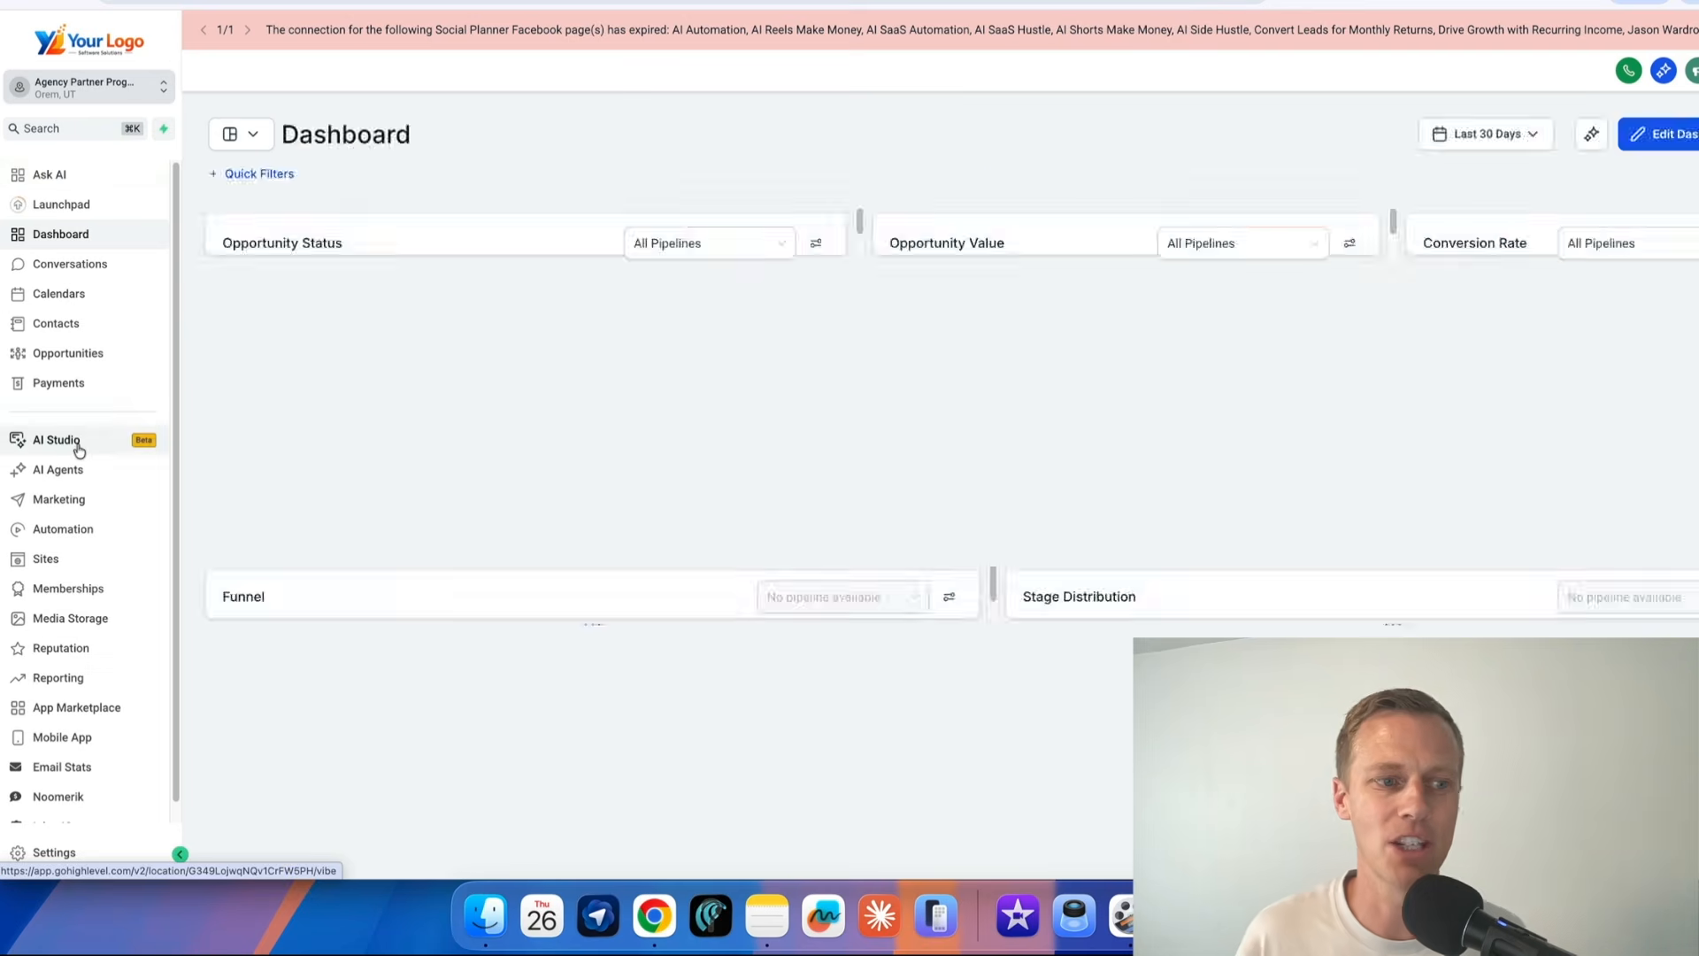
{"action": "left_click", "coordinate": [77, 446]}
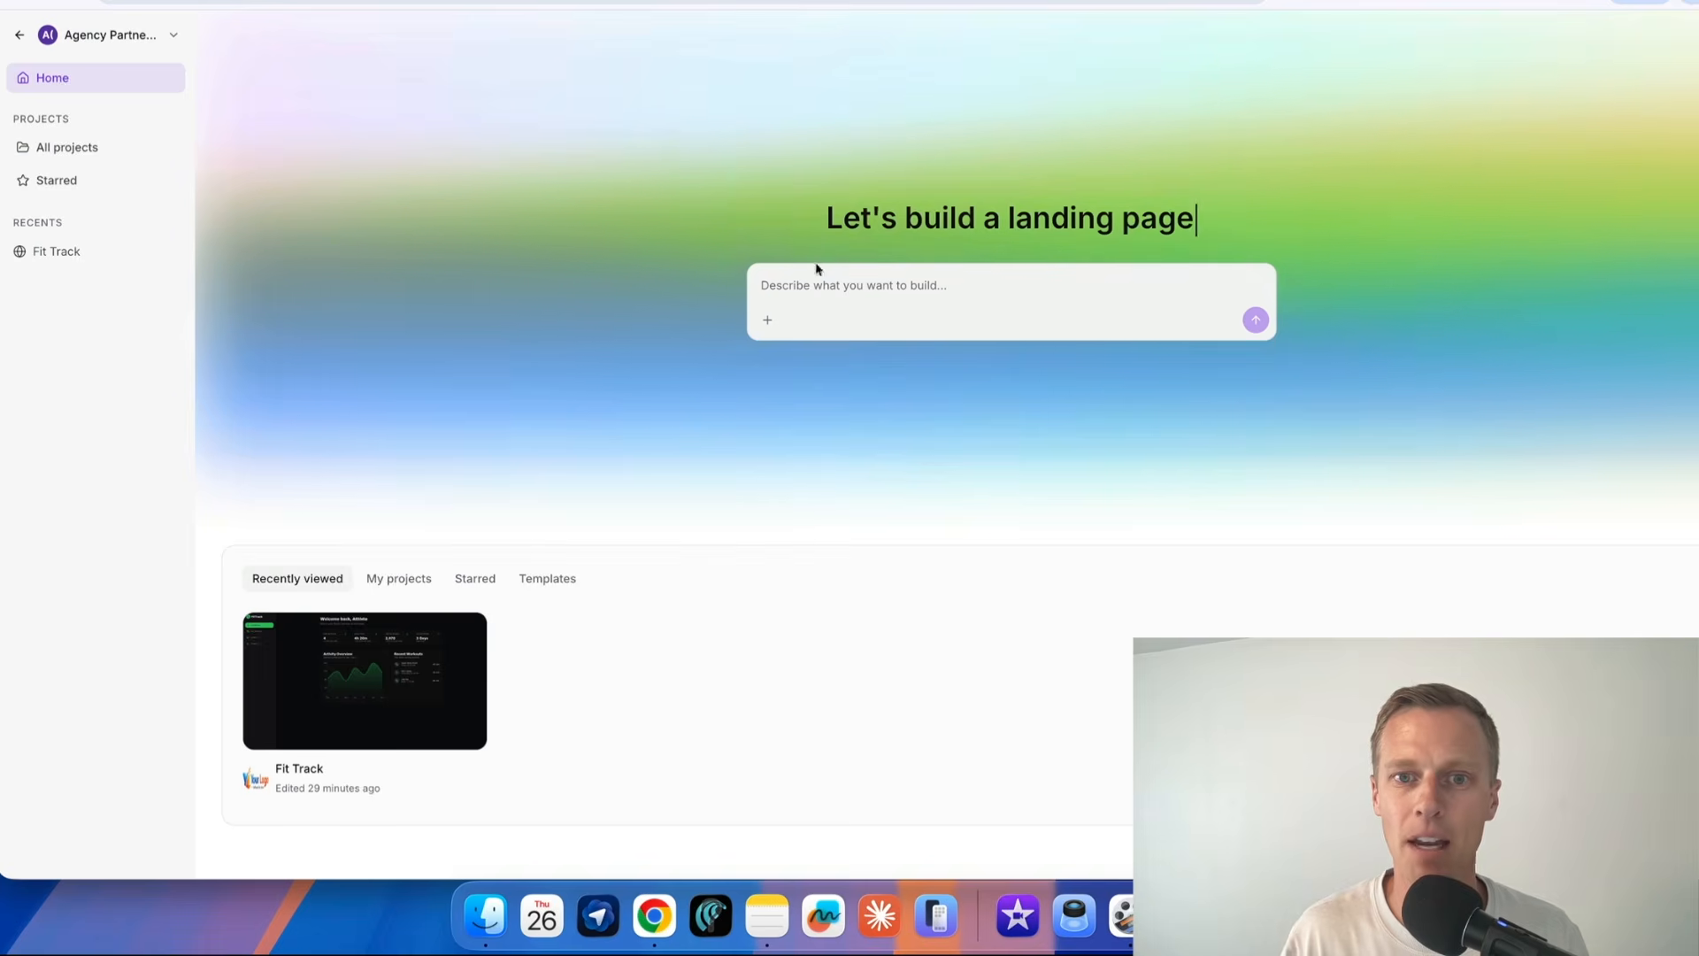
{"action": "left_click", "coordinate": [829, 276]}
{"action": "key", "text": "super+v"}
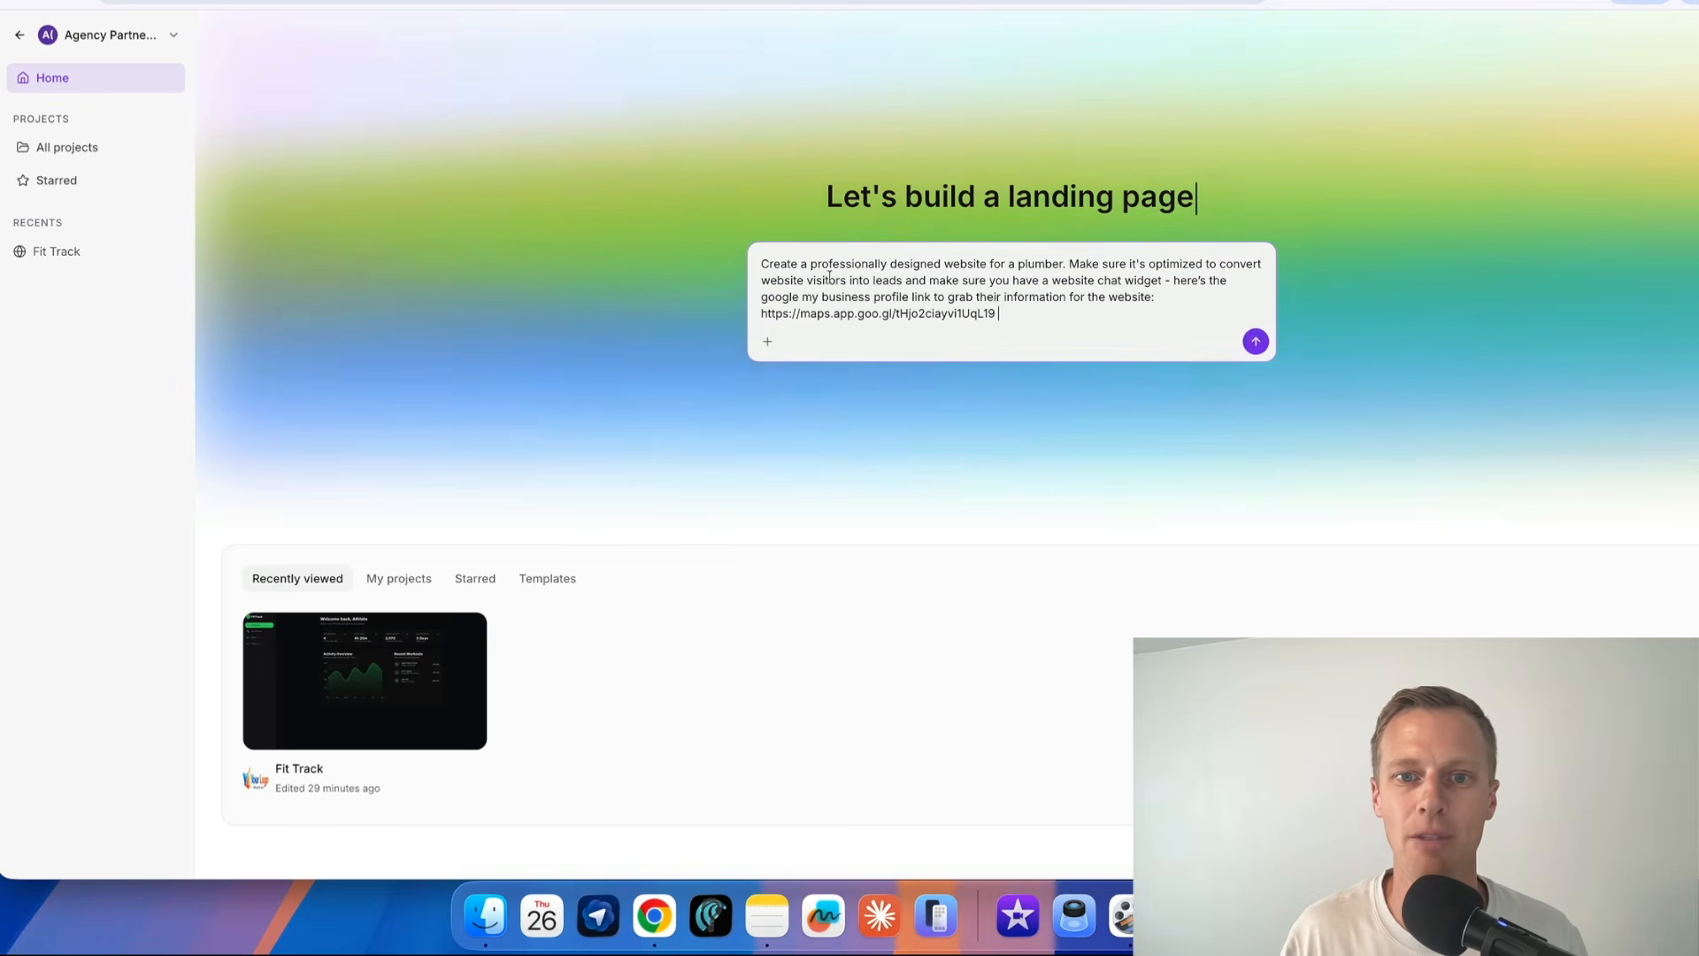
{"action": "left_click", "coordinate": [1260, 338]}
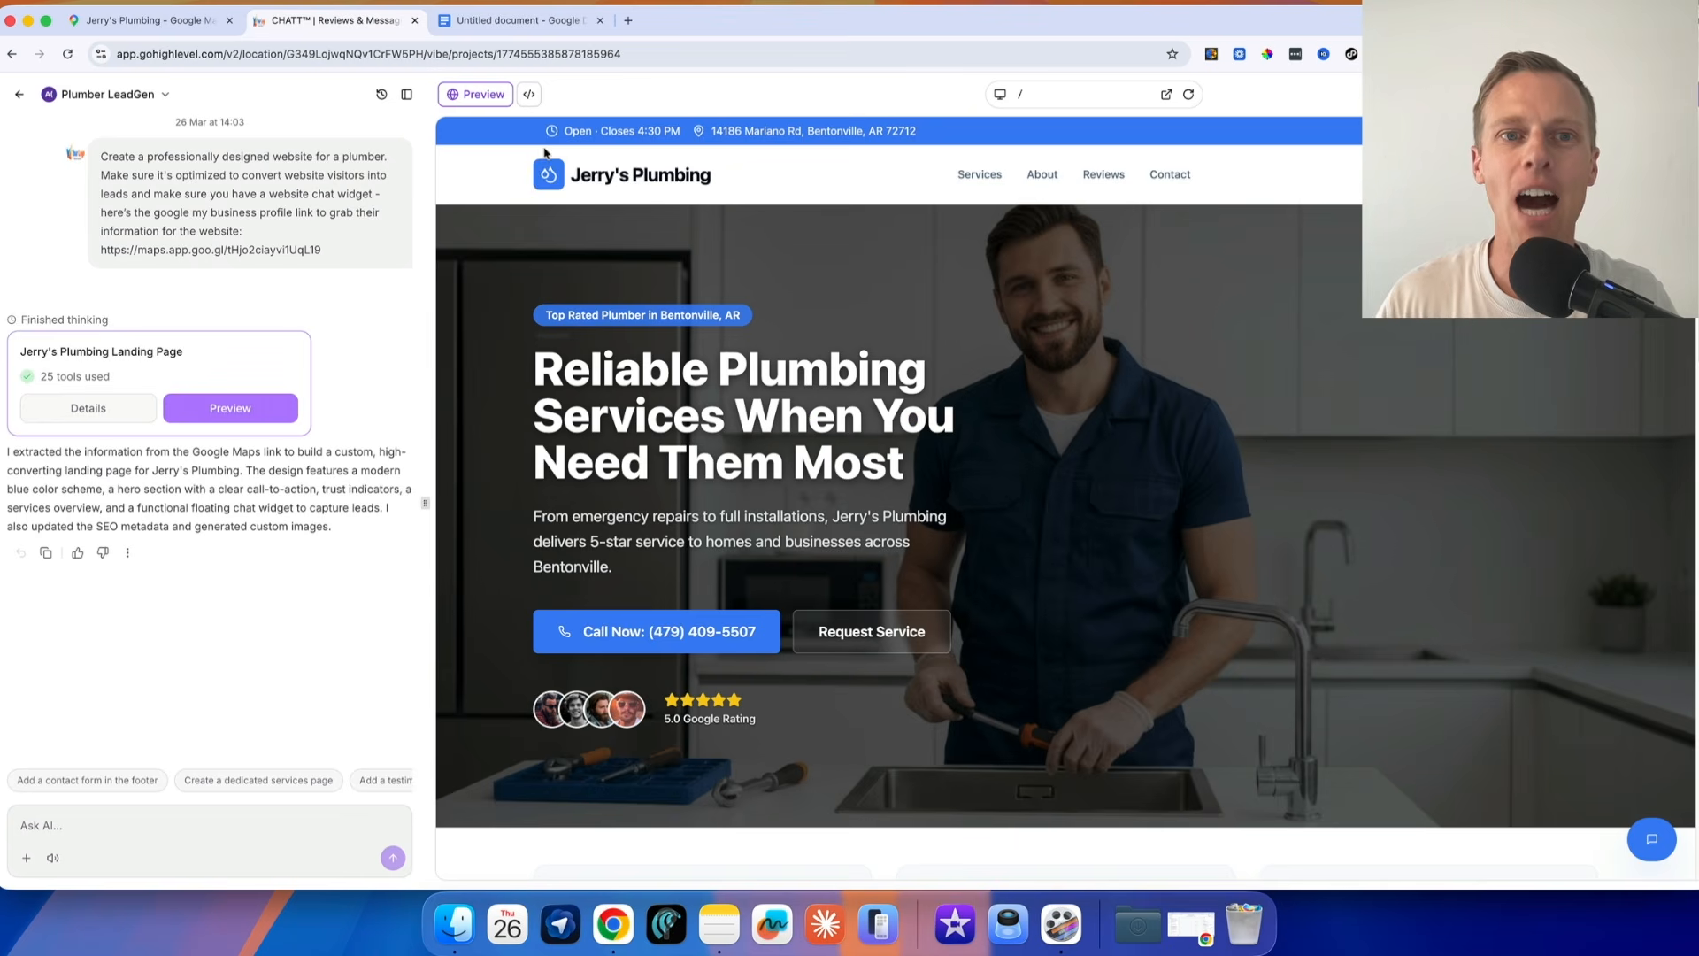
Publish the generated site at plumber-leadgen.vibepreview.com, removing the description's final period to meet the 160-character limit and applying the website info
{"action": "scroll", "coordinate": [941, 447], "scroll_direction": "down", "scroll_amount": 10}
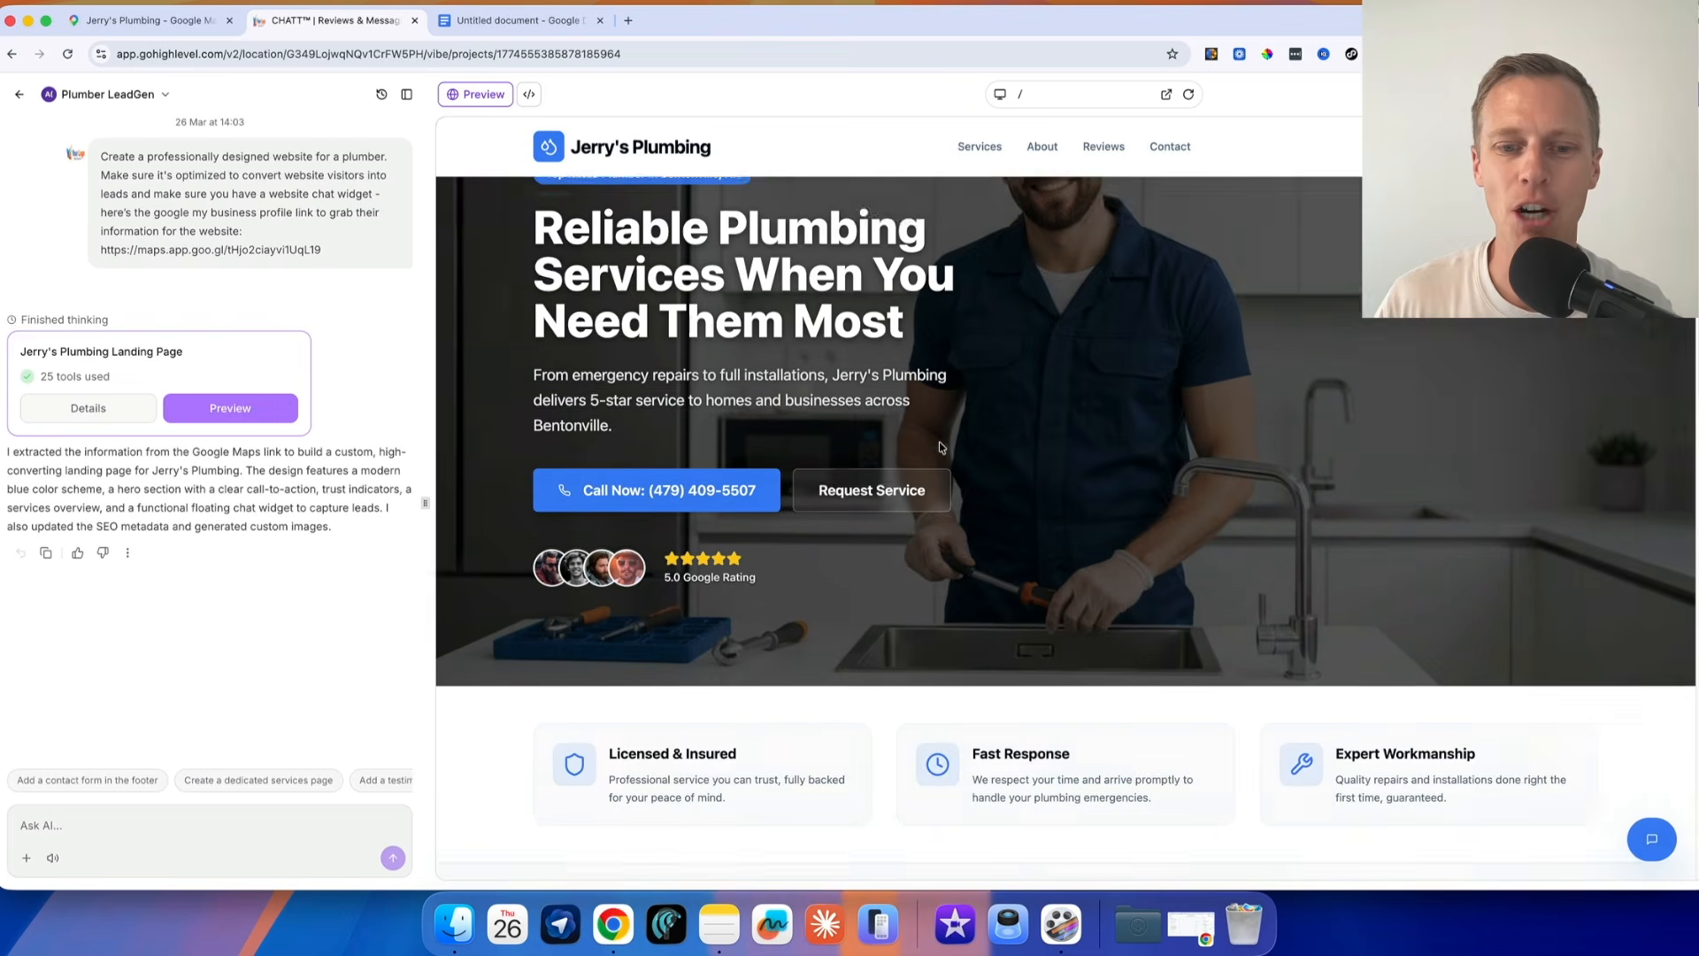
{"action": "scroll", "coordinate": [971, 444], "scroll_direction": "down", "scroll_amount": 8}
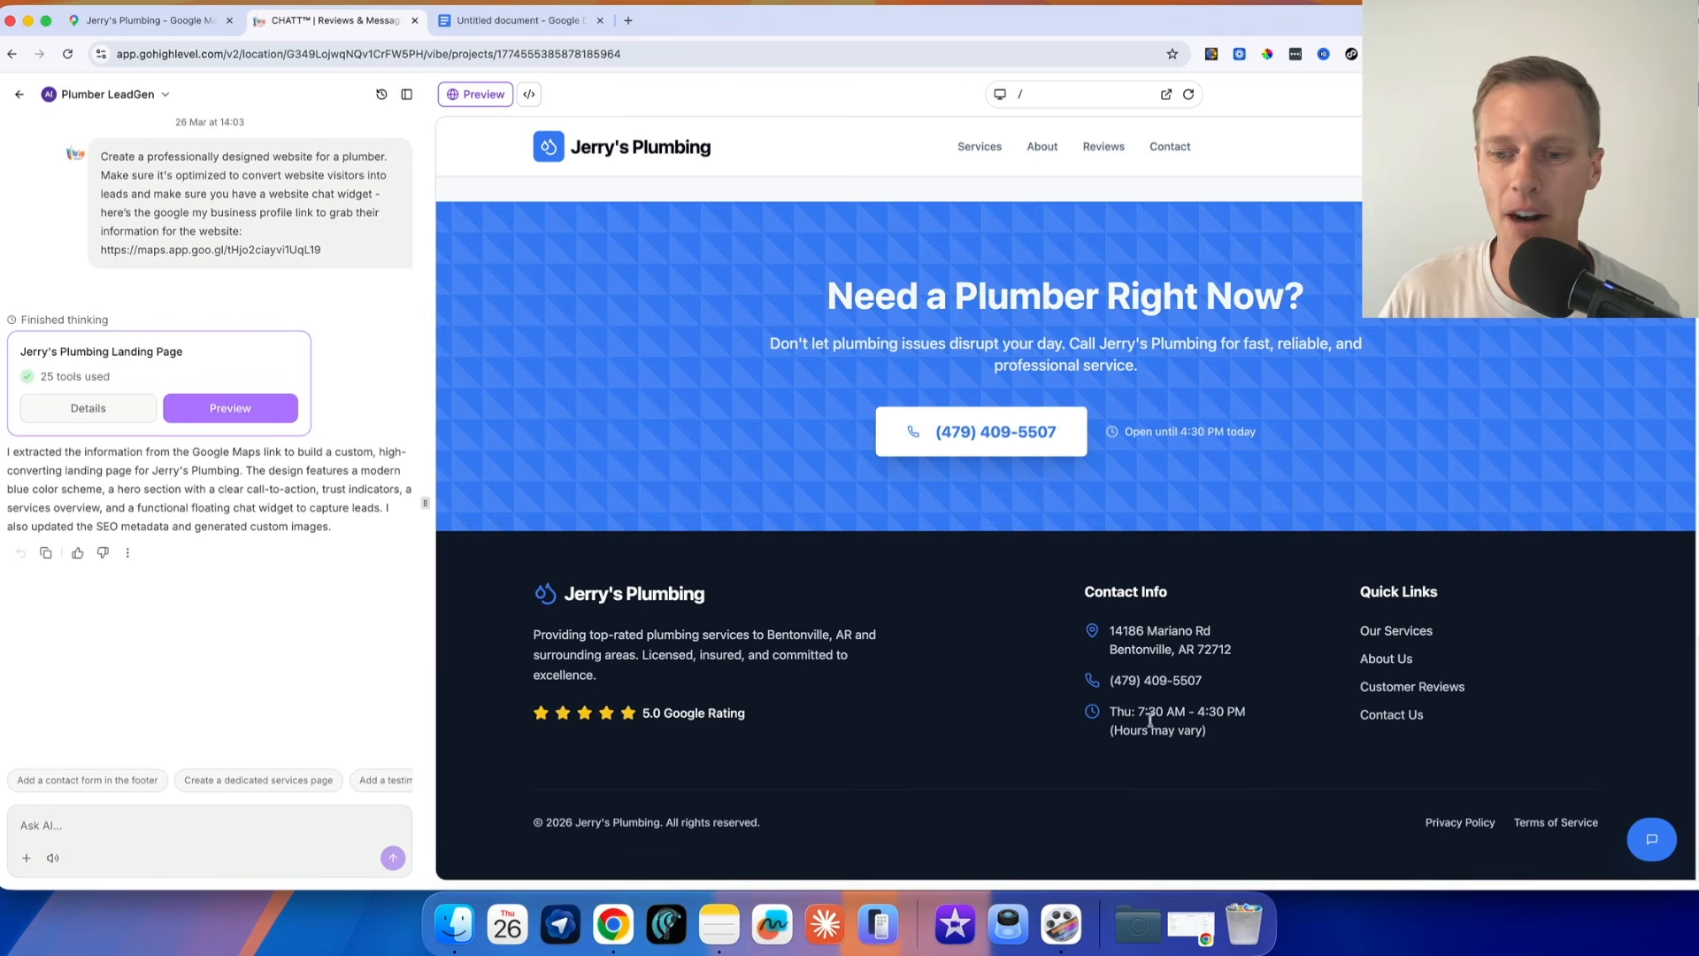
{"action": "scroll", "coordinate": [733, 777], "scroll_direction": "up", "scroll_amount": 1}
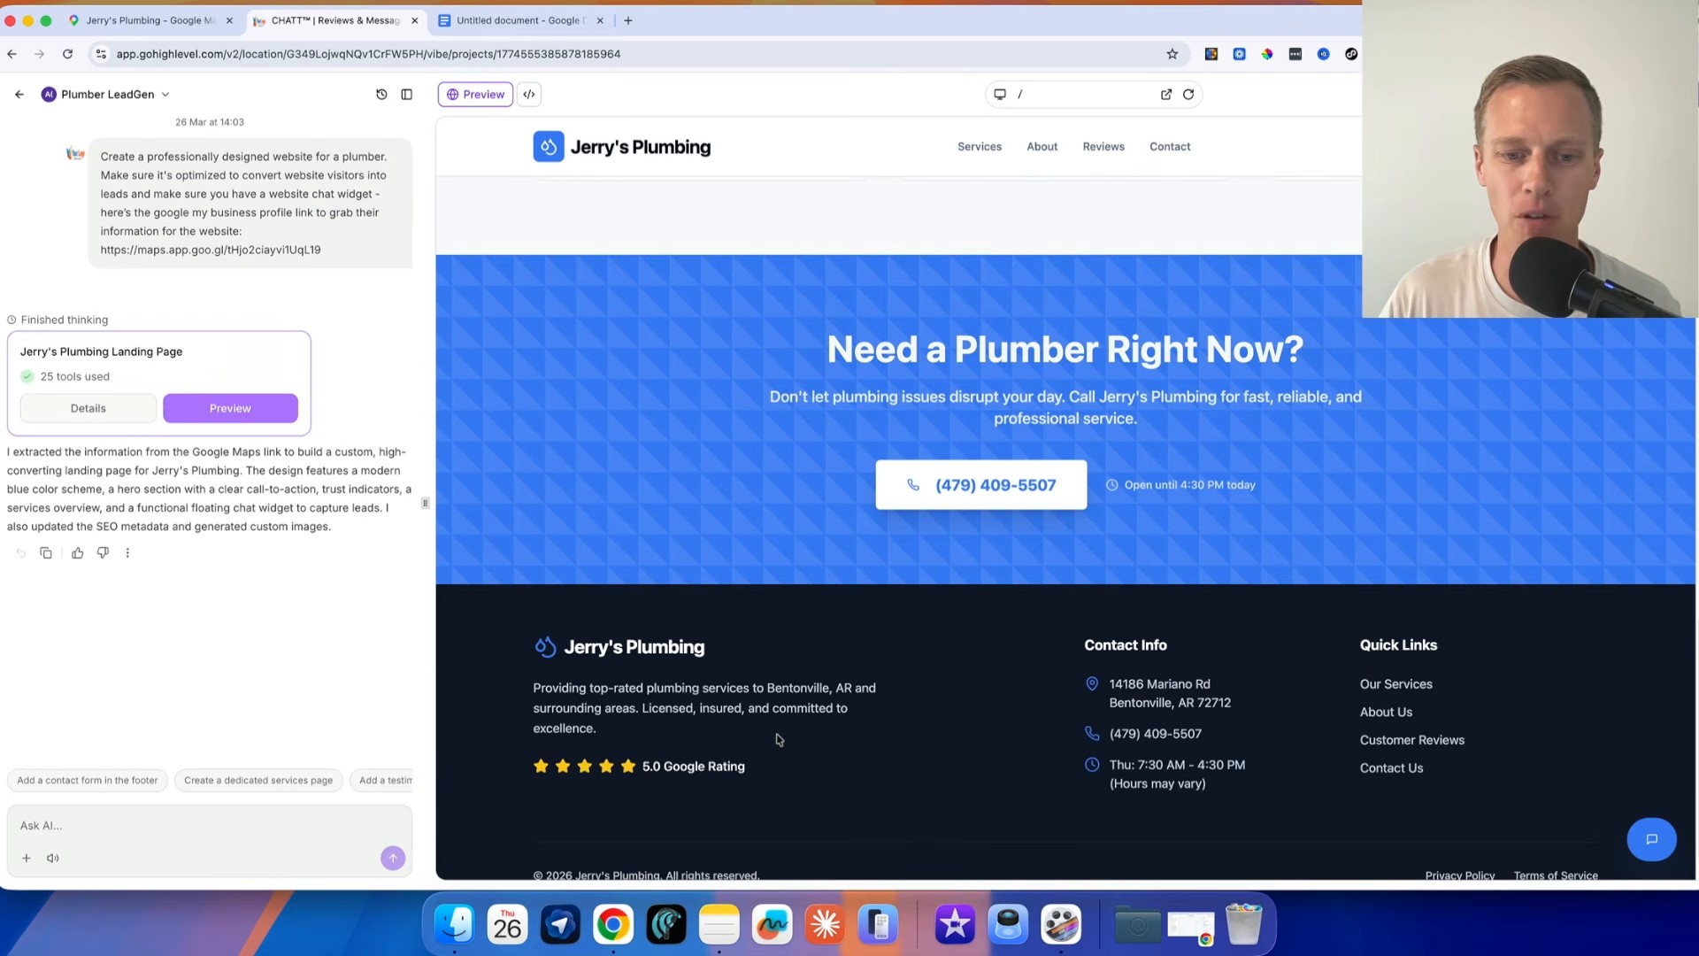
{"action": "scroll", "coordinate": [778, 739], "scroll_direction": "up", "scroll_amount": 10}
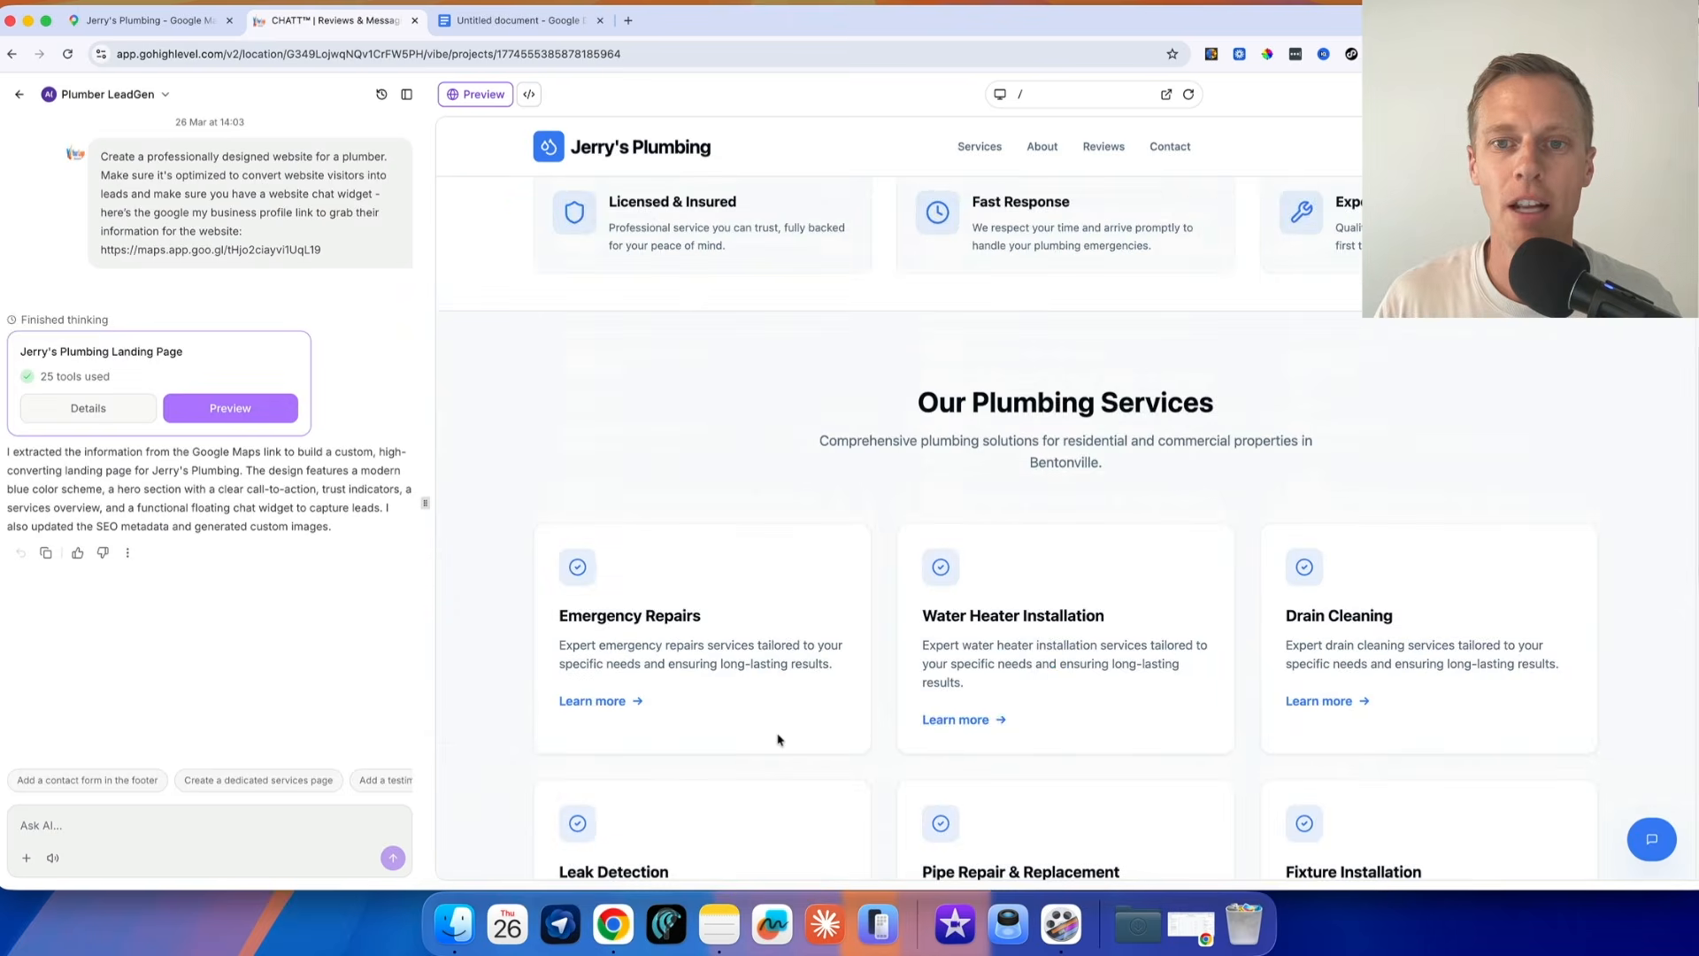
{"action": "scroll", "coordinate": [778, 739], "scroll_direction": "up", "scroll_amount": 10}
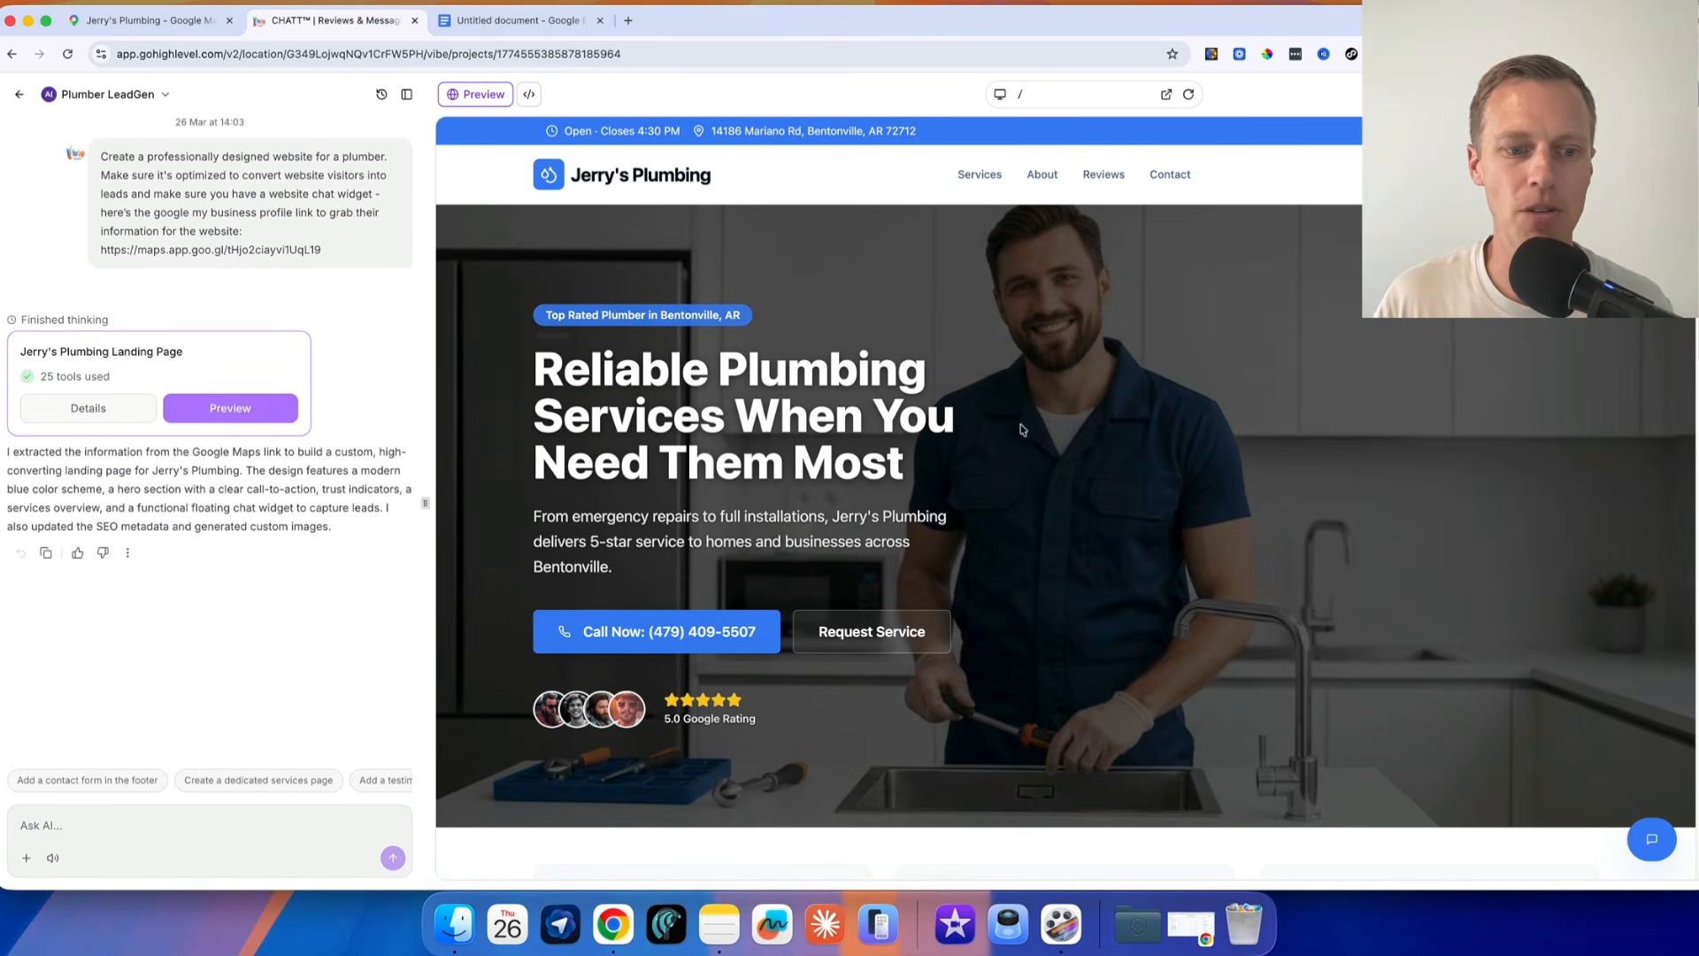
{"action": "left_click", "coordinate": [1675, 95]}
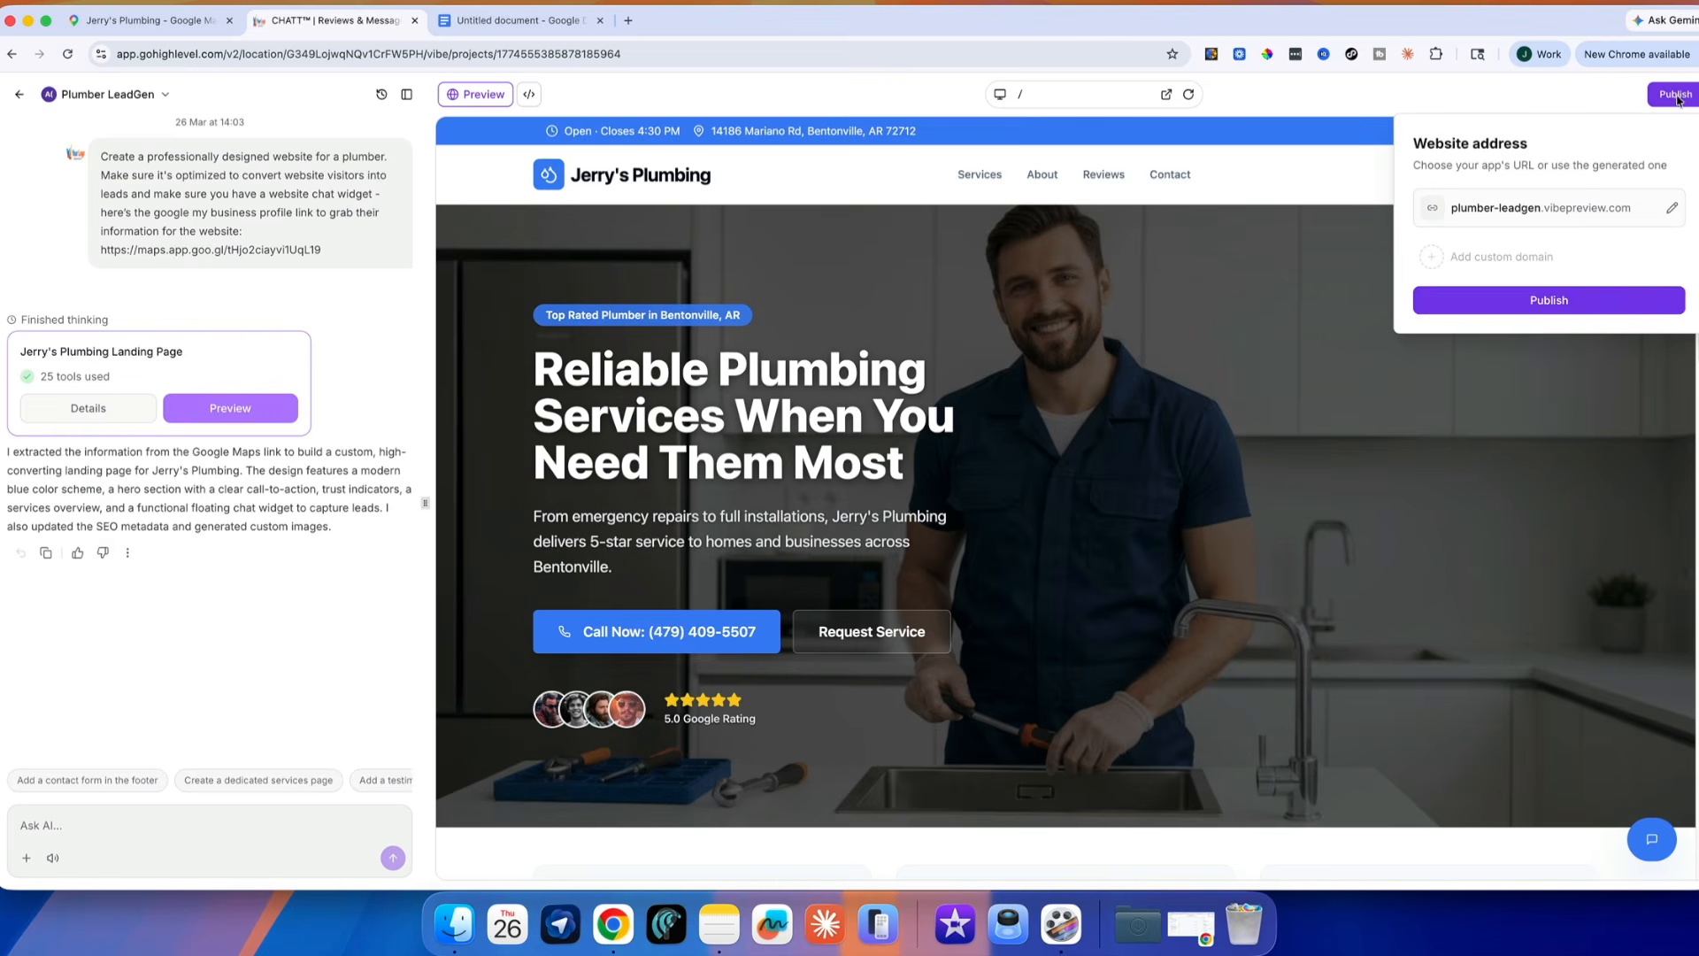
{"action": "left_click", "coordinate": [1553, 301]}
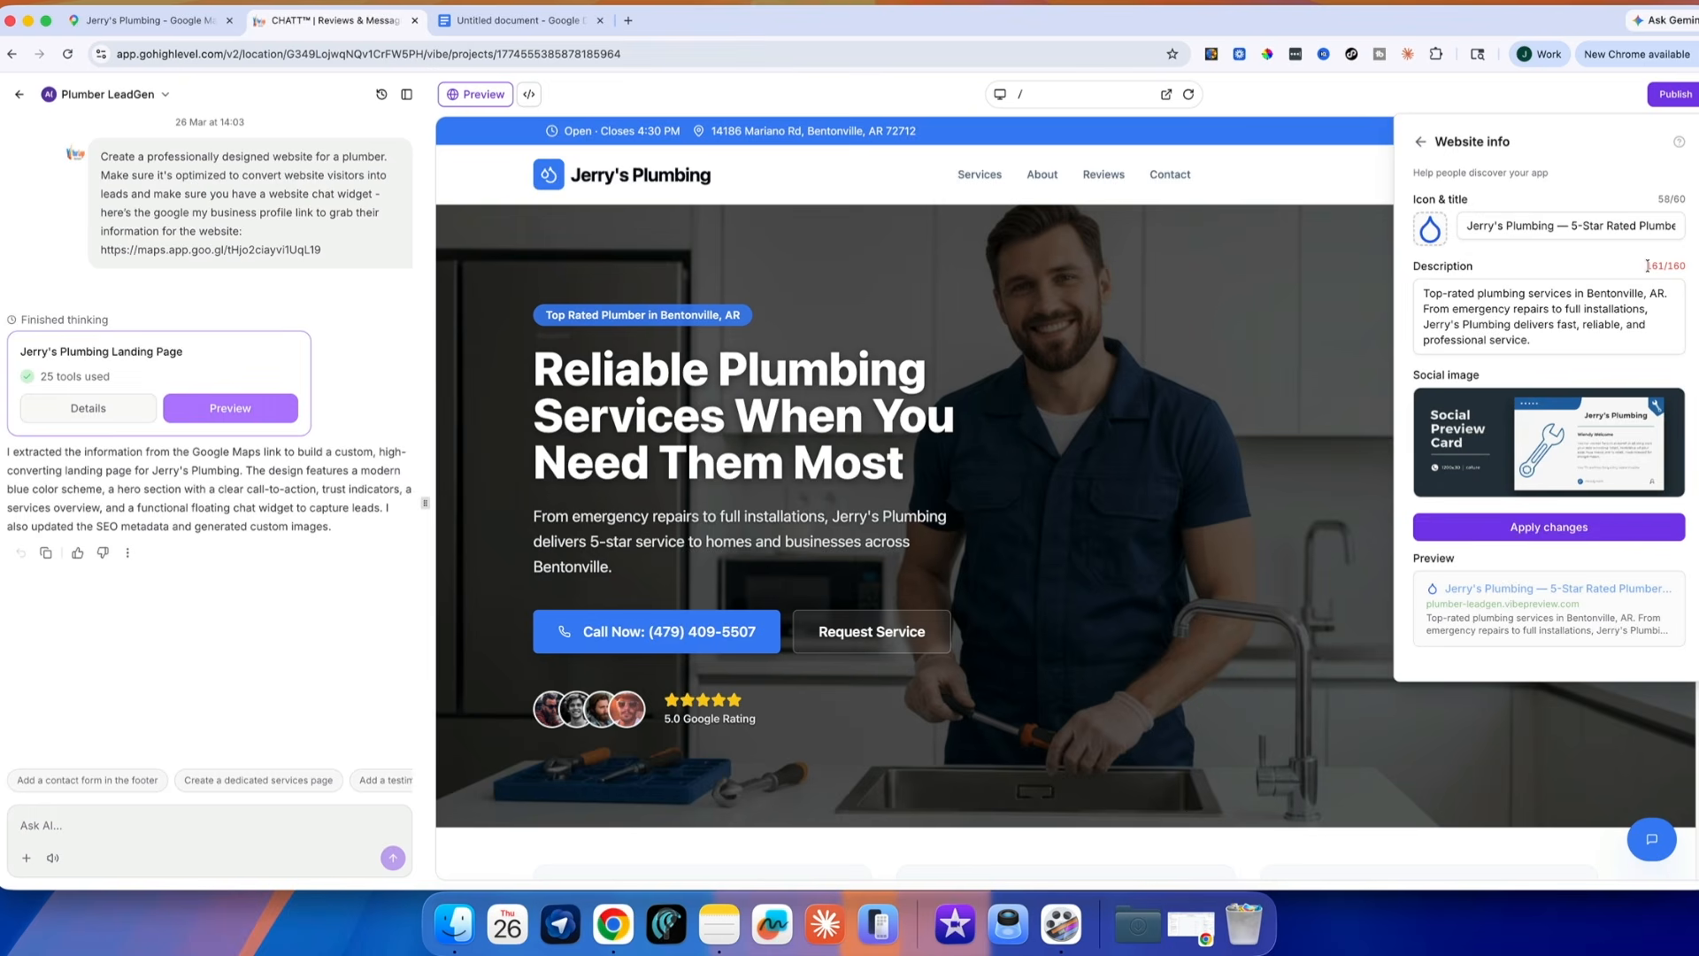
{"action": "left_click", "coordinate": [1535, 339]}
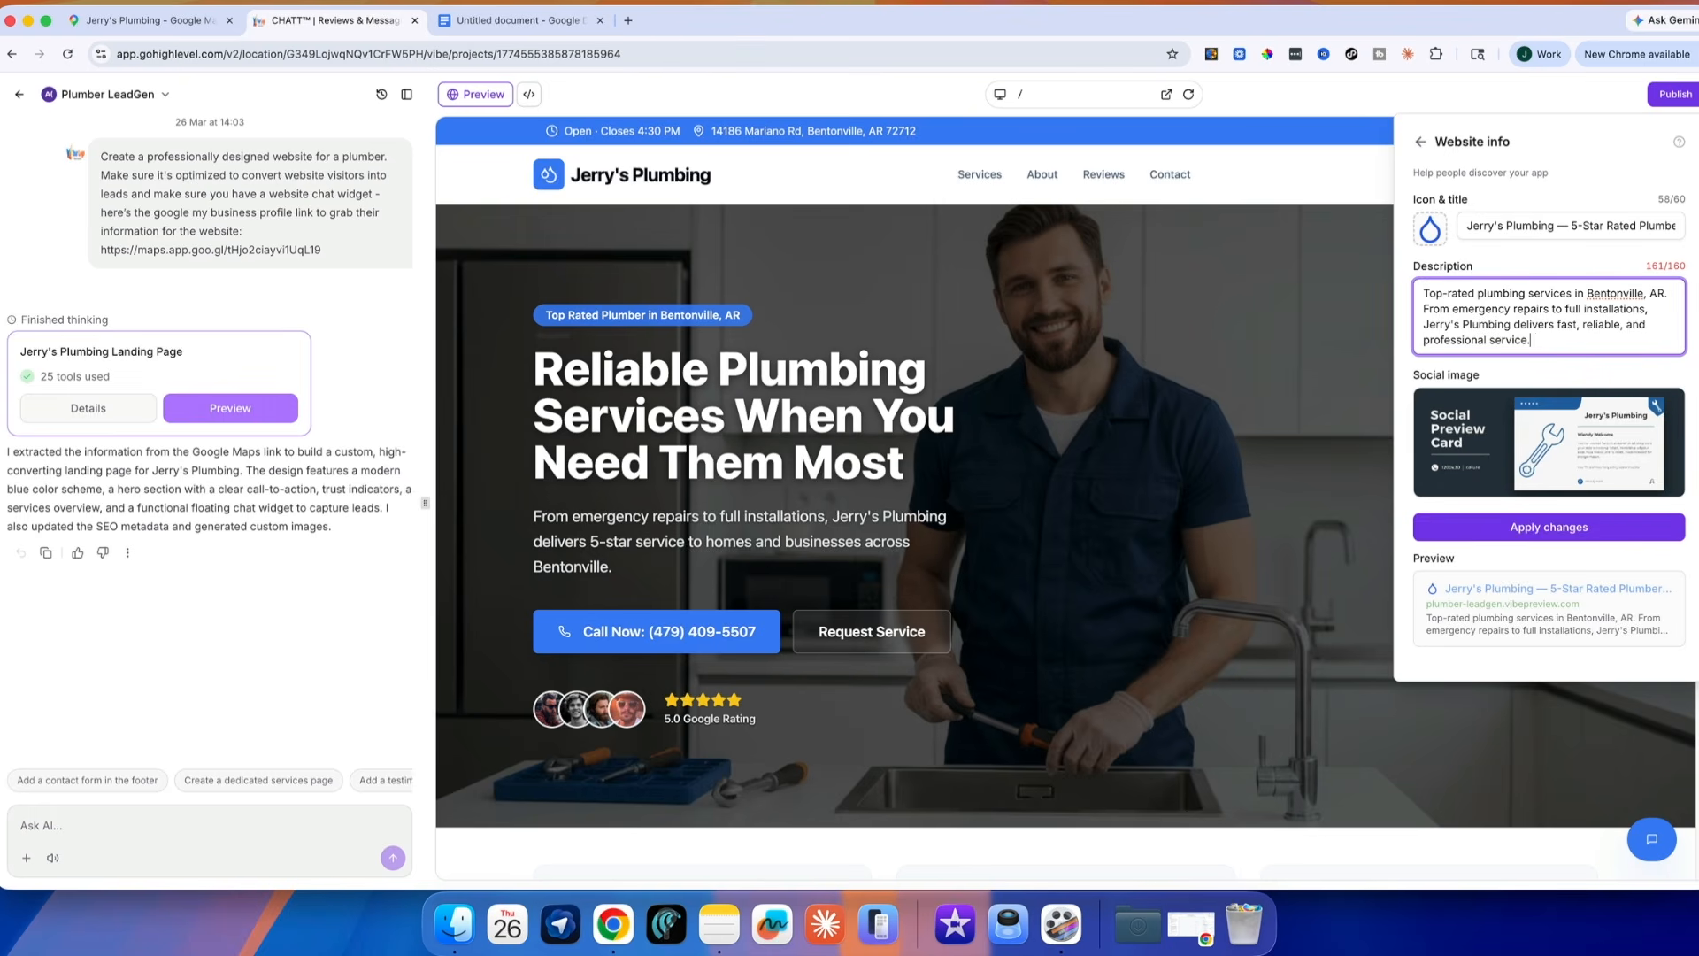
{"action": "left_click", "coordinate": [1544, 527]}
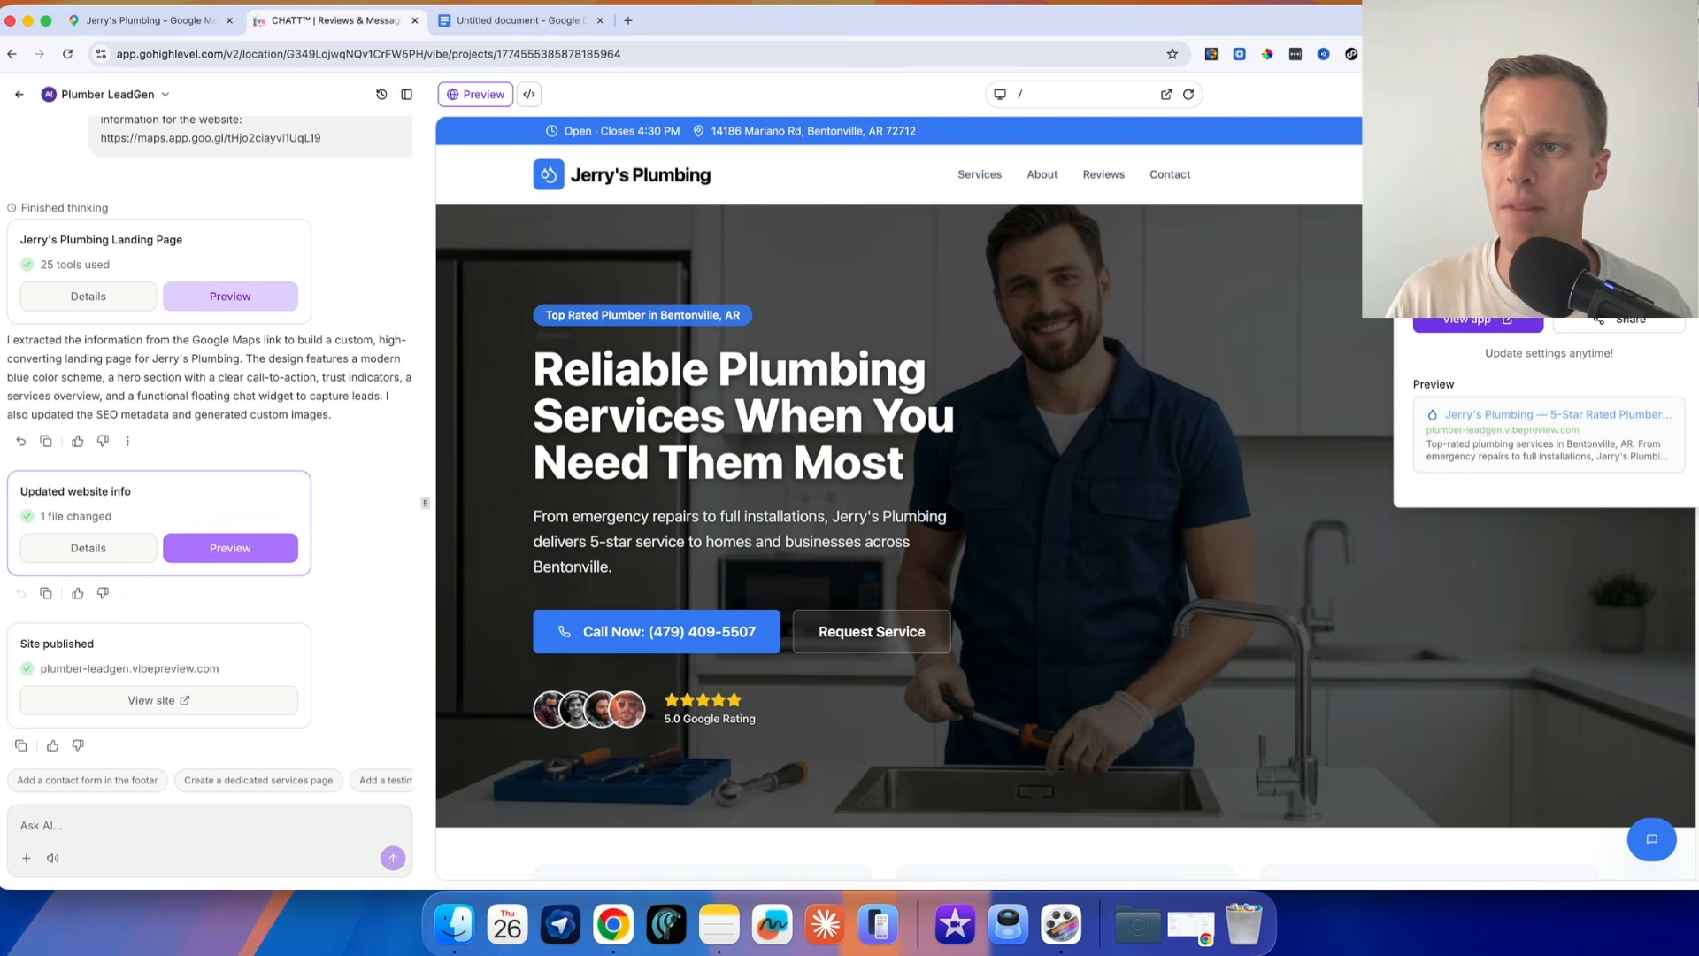
Open plumber-leadgen.vibepreview.com in a new browser tab and look over the live page
{"action": "key", "text": "super+t"}
{"action": "type", "text": "plumber-leadgen.vibepreview.com"}
{"action": "key", "text": "Return"}
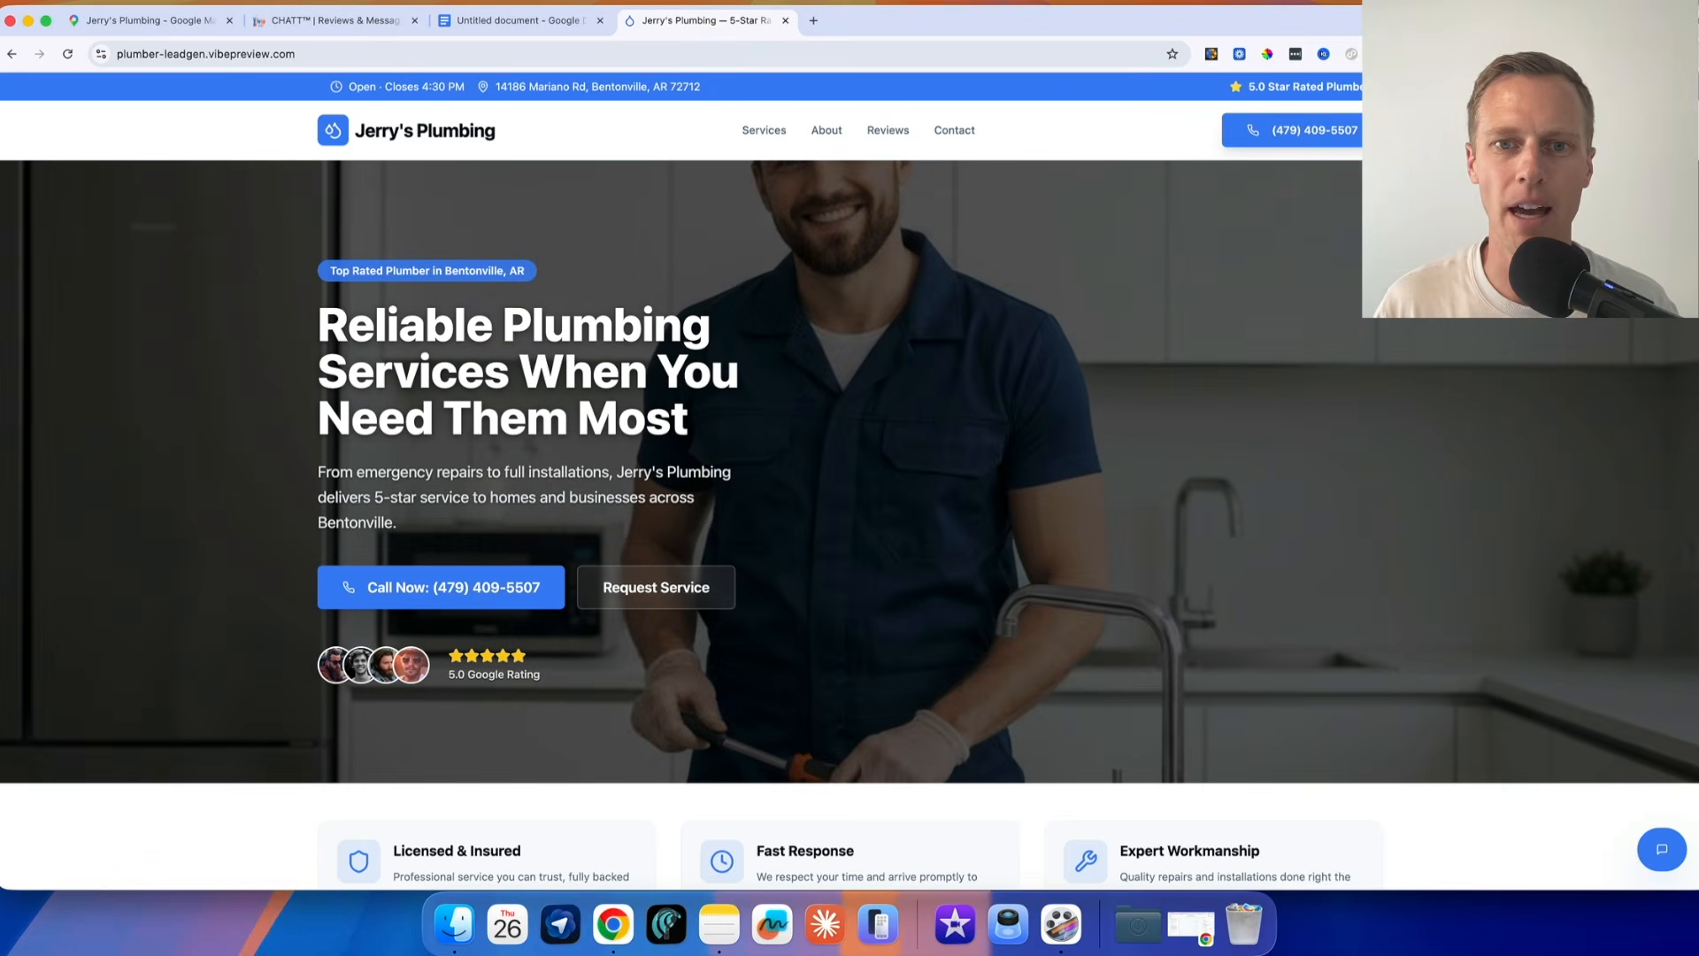
{"action": "scroll", "coordinate": [885, 436], "scroll_direction": "down", "scroll_amount": 20}
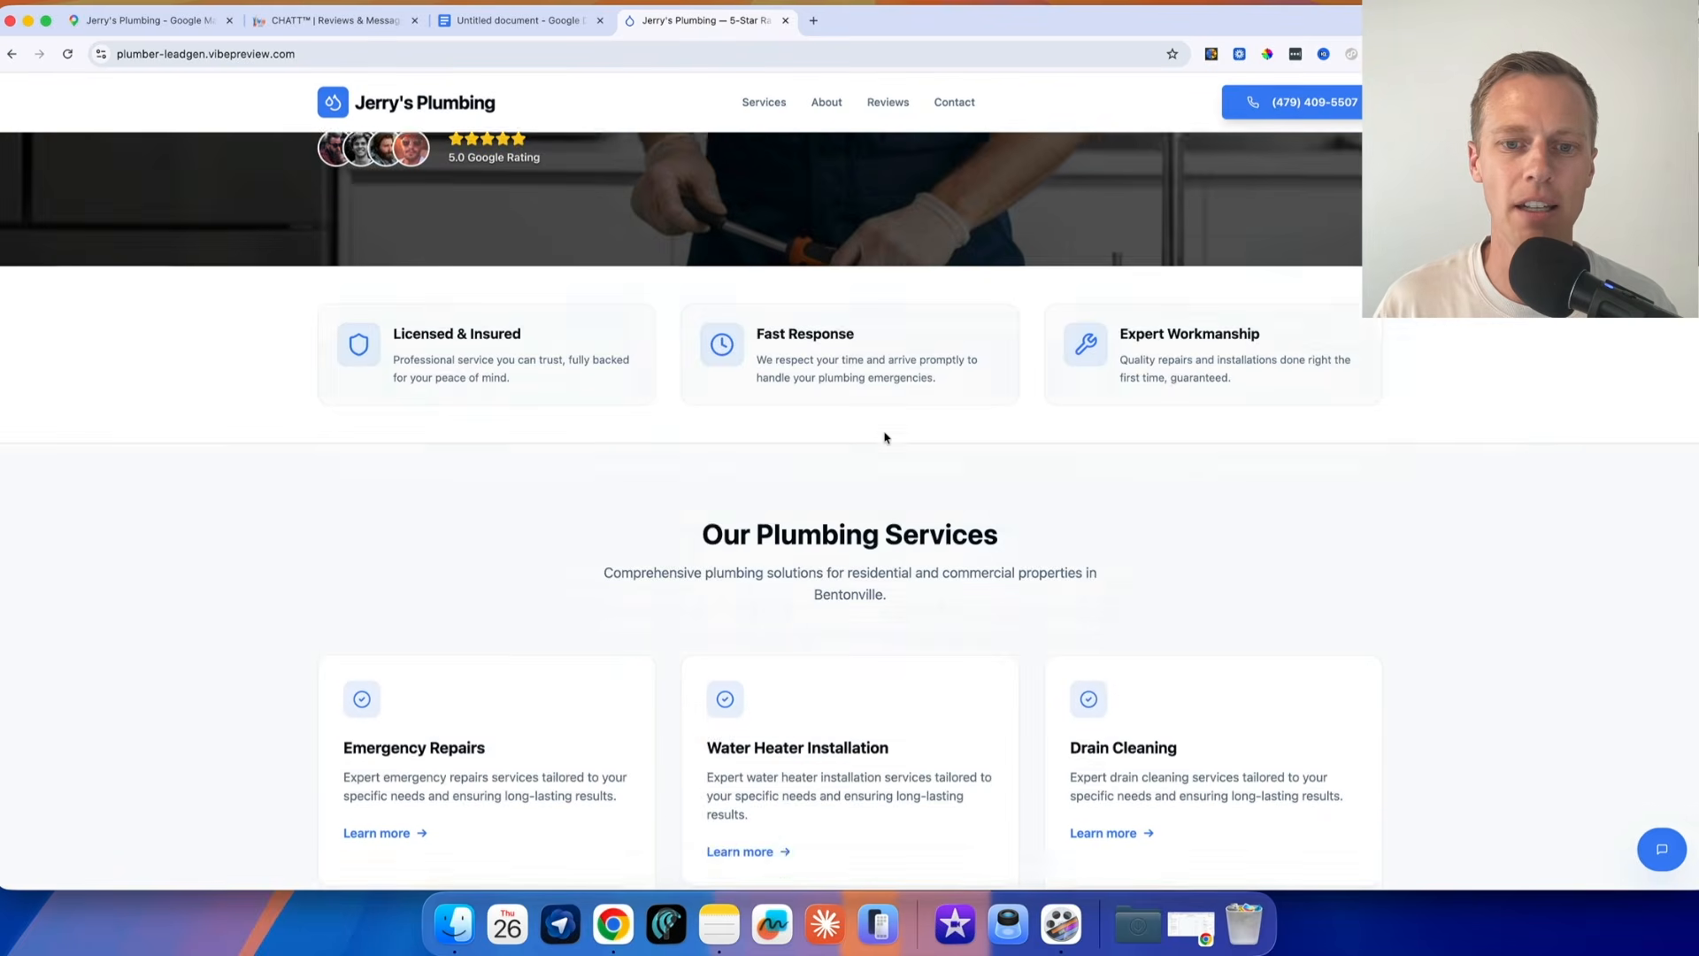
{"action": "scroll", "coordinate": [885, 437], "scroll_direction": "up", "scroll_amount": 20}
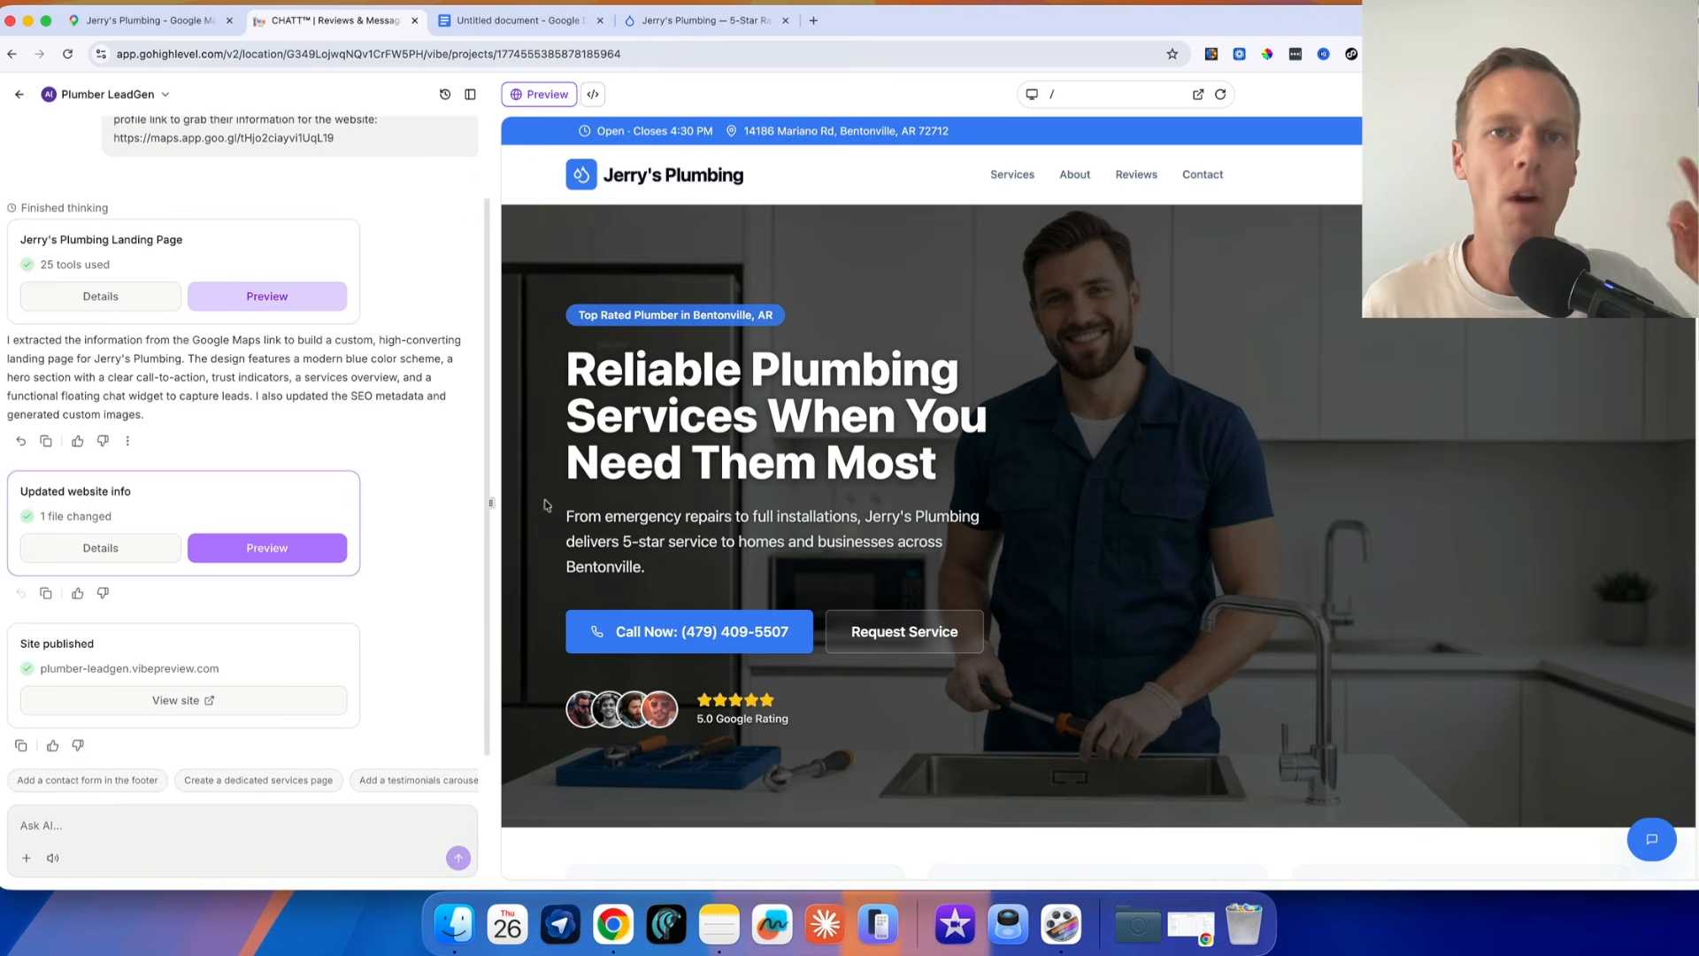
Copy the "Create a Conversation AI Agent" prompt from the Google Docs document and return to the GoHighLevel project
{"action": "left_click", "coordinate": [514, 21]}
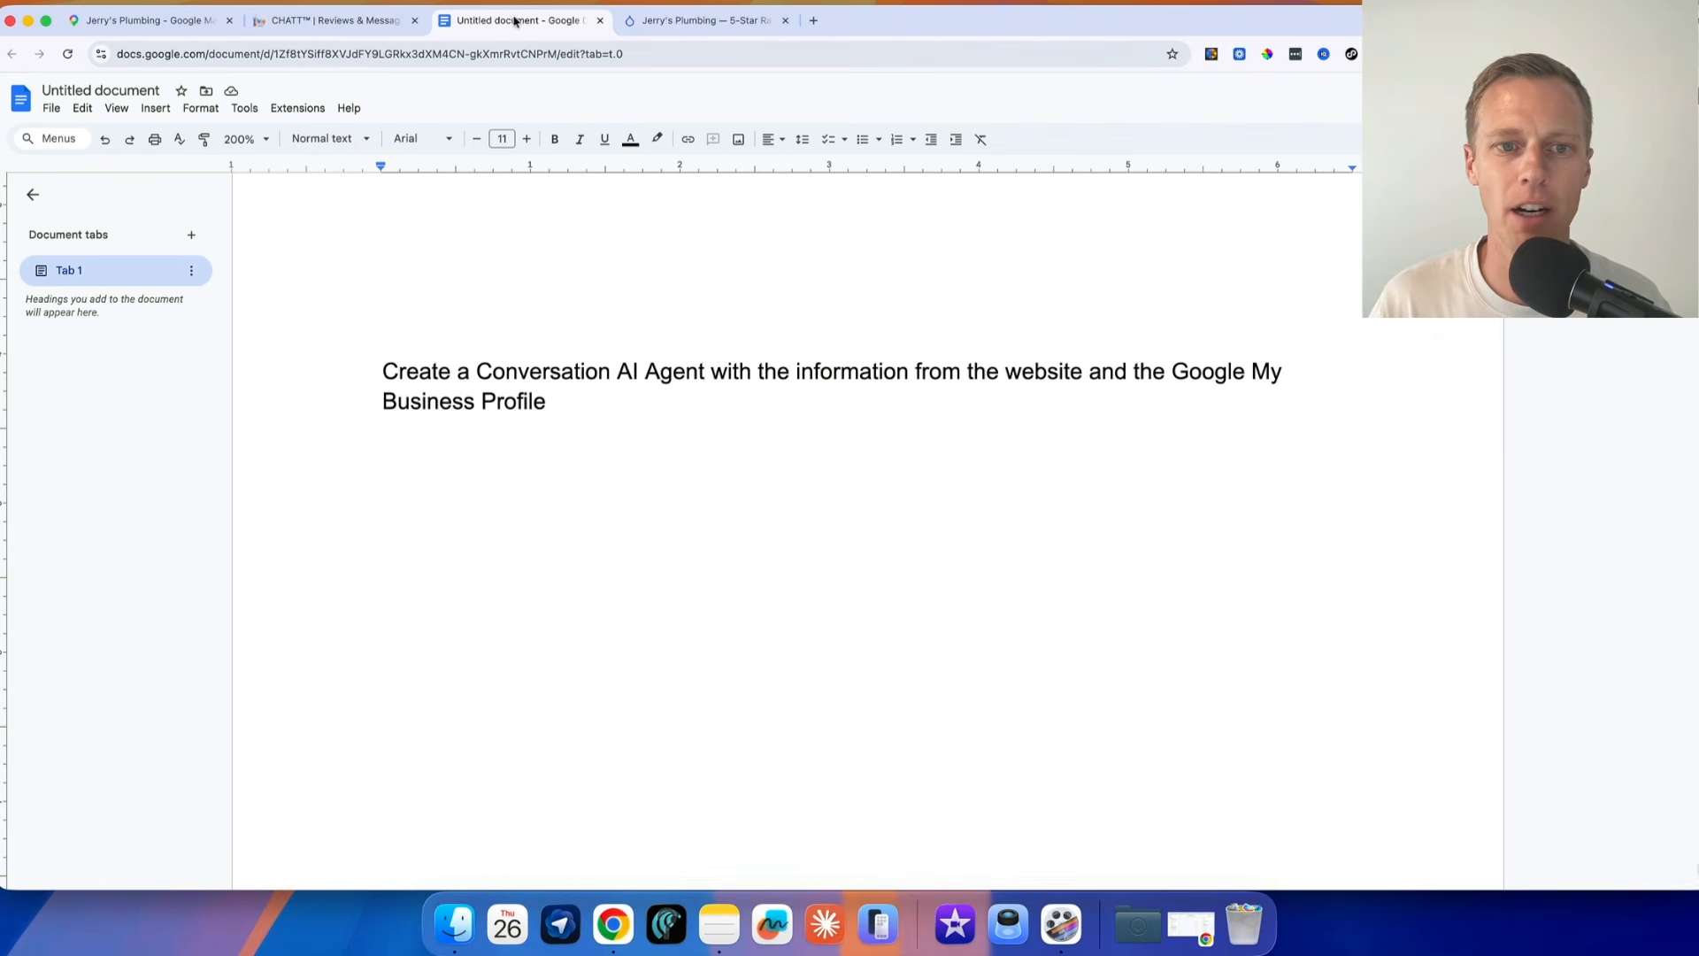
{"action": "left_click_drag", "start_coordinate": [547, 401], "coordinate": [382, 372]}
{"action": "key", "text": "super+c"}
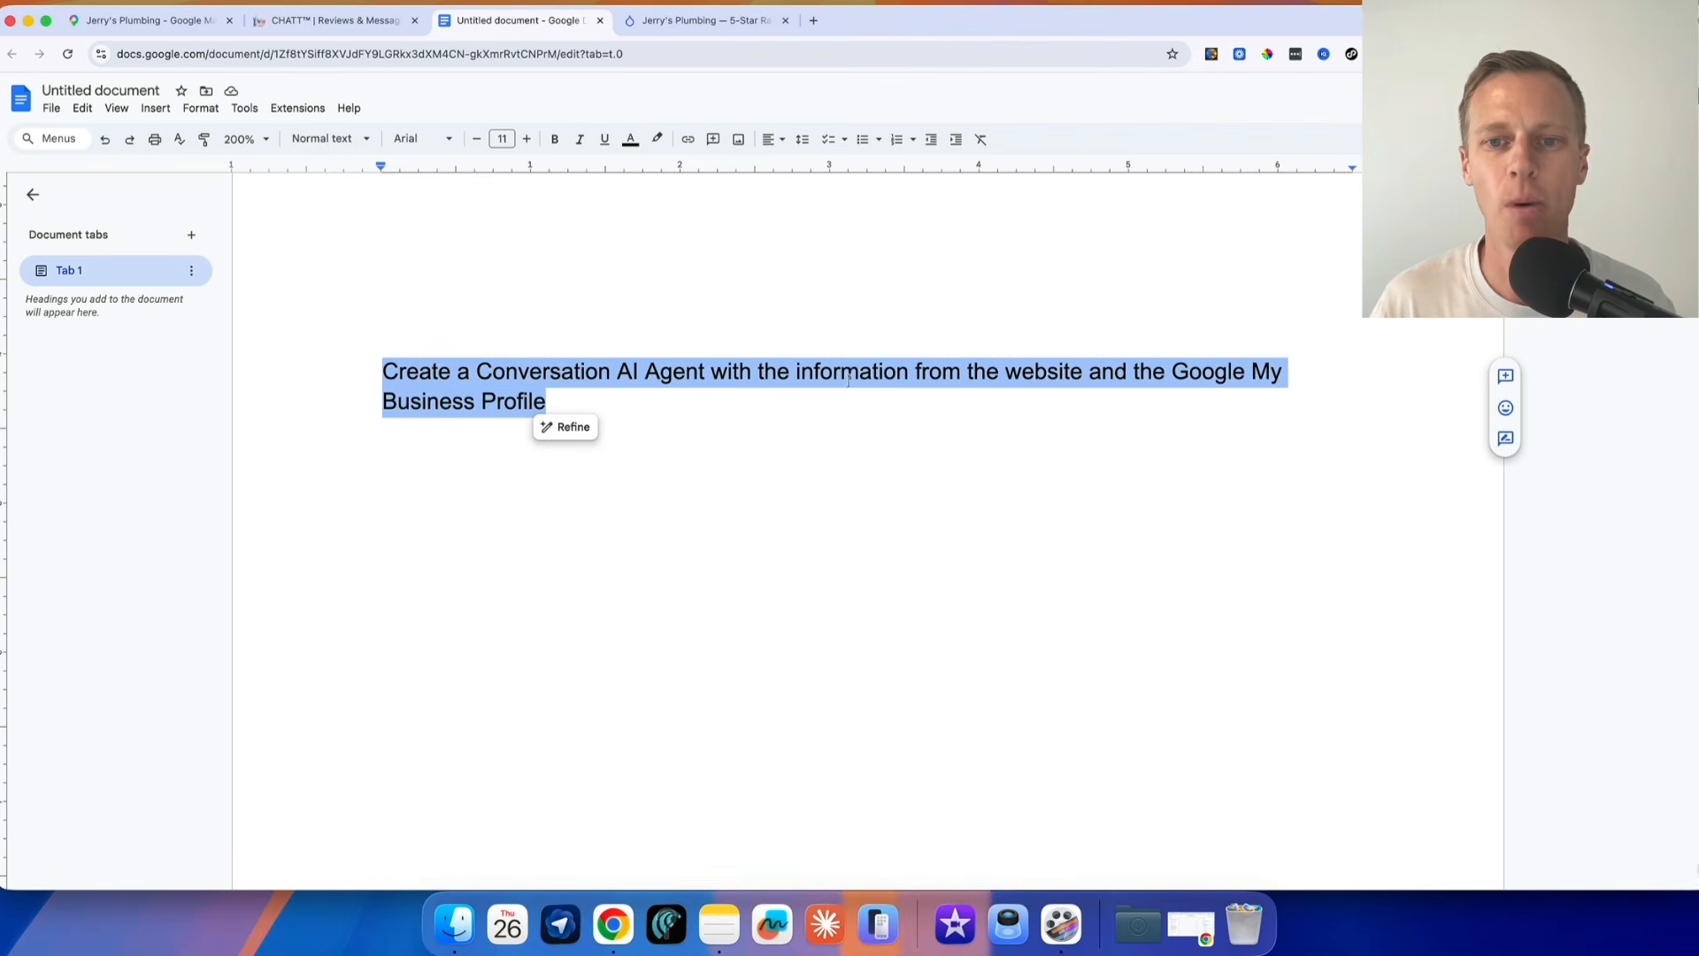
{"action": "left_click", "coordinate": [329, 23]}
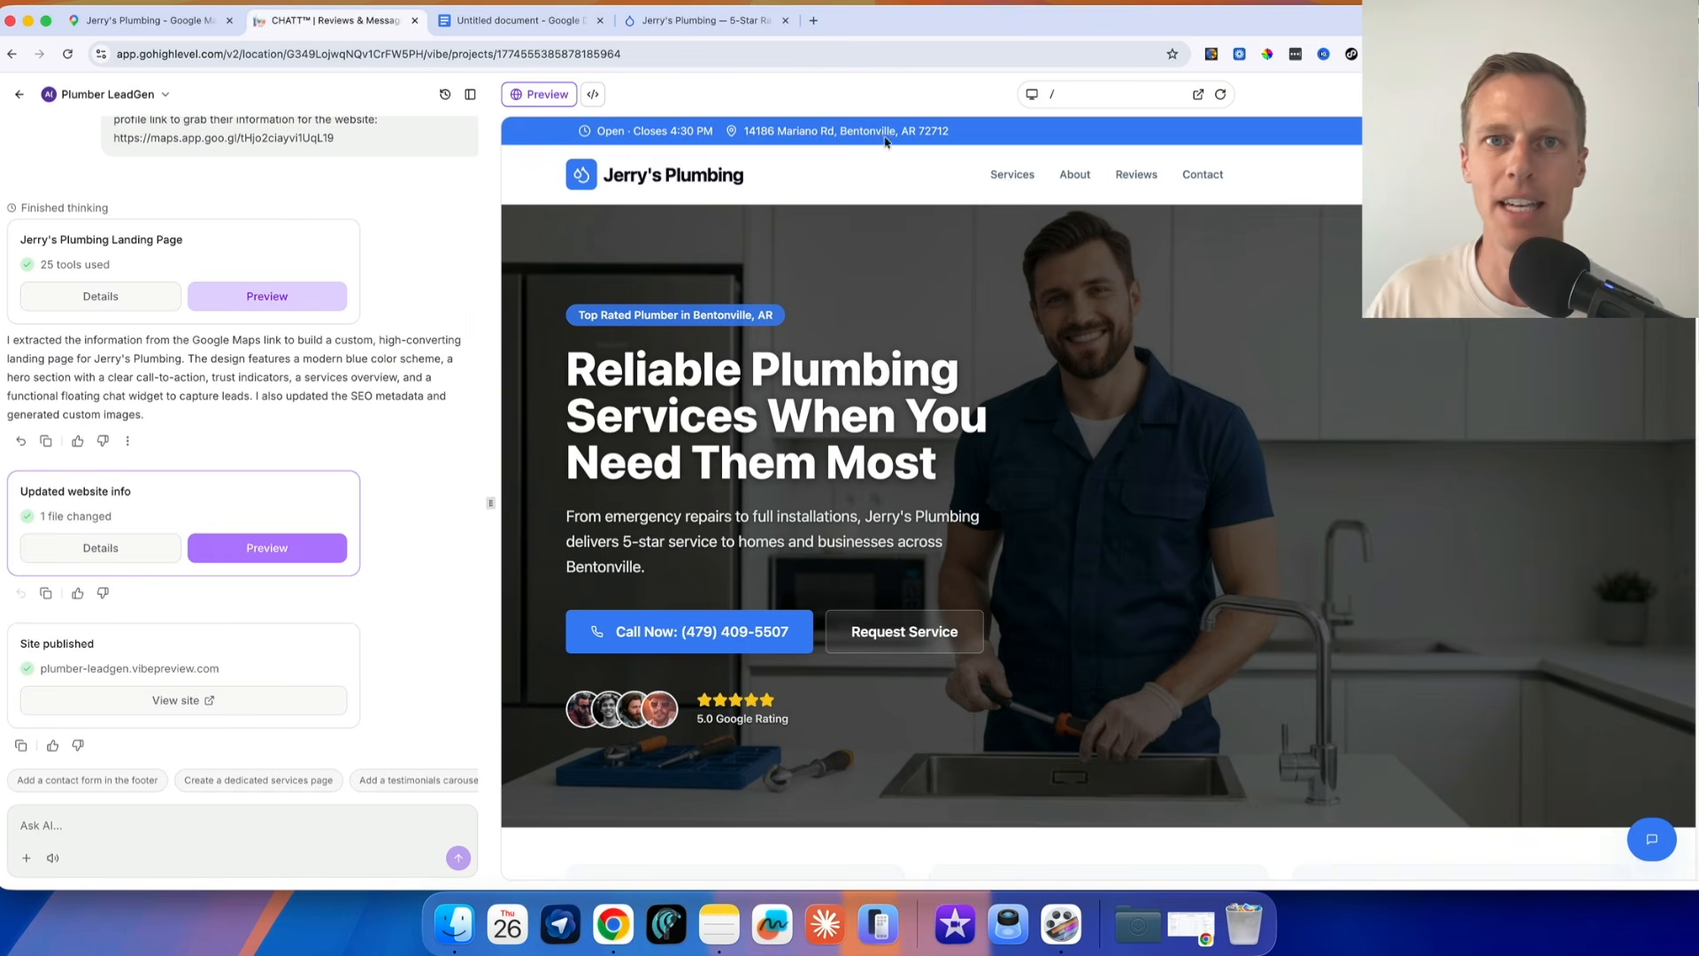
Open the chat widget on the live plumber site and look at its greeting and message field
{"action": "left_click", "coordinate": [733, 23]}
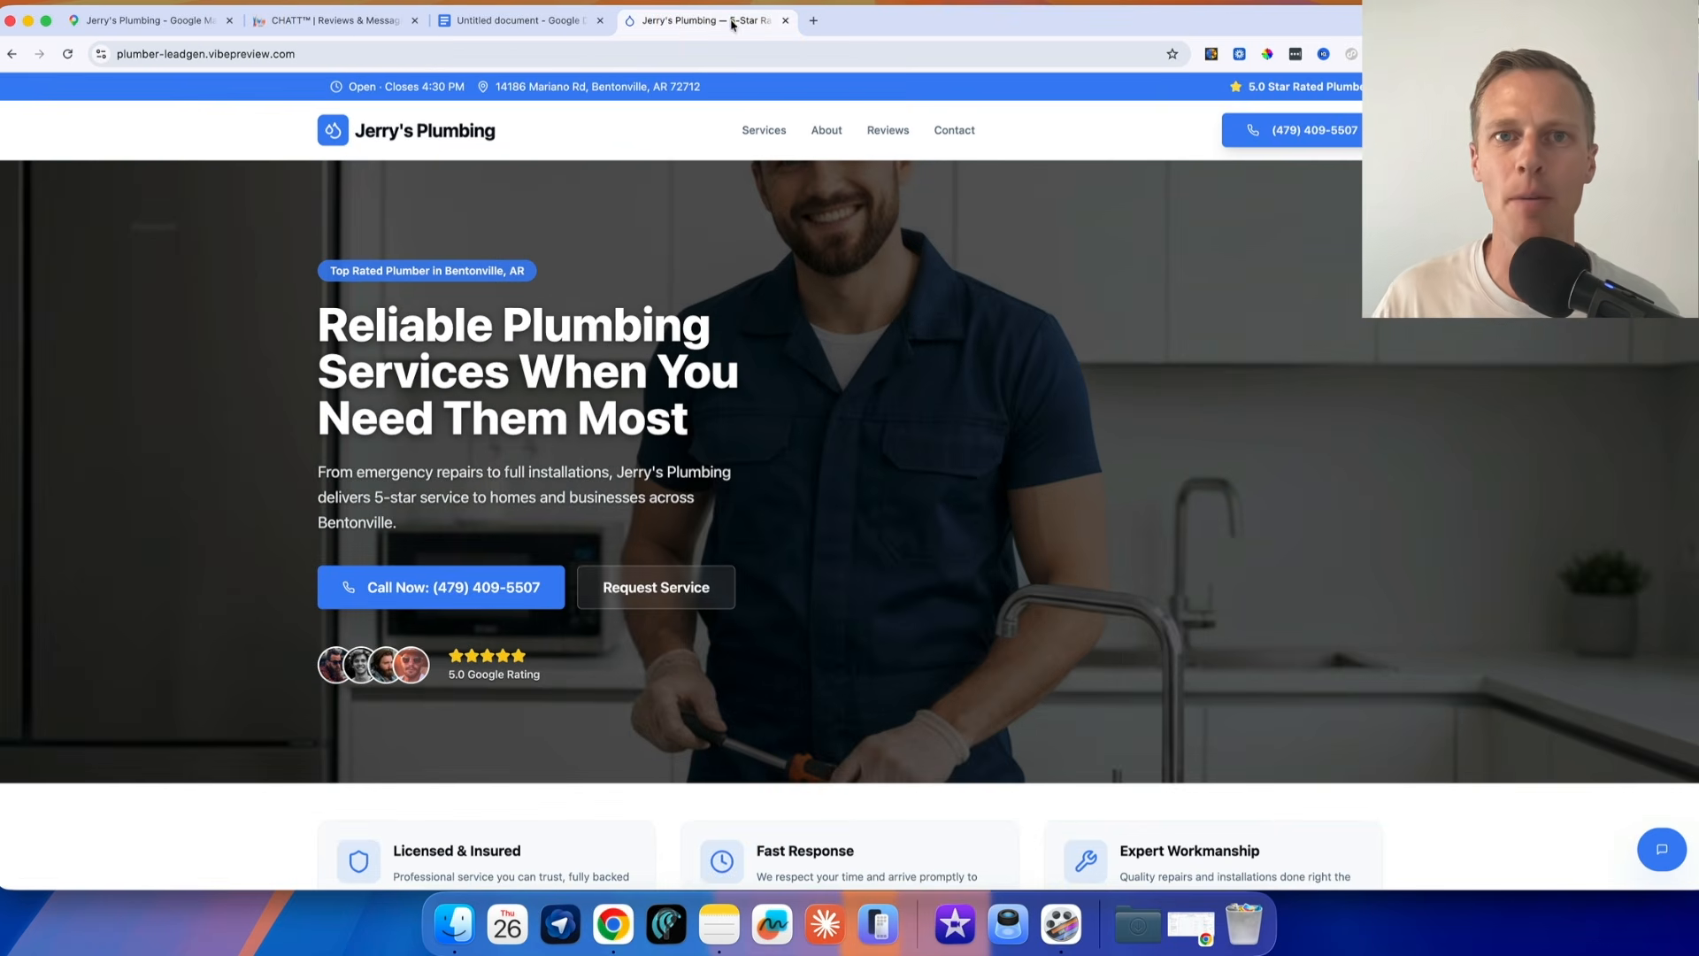
{"action": "left_click", "coordinate": [1662, 849]}
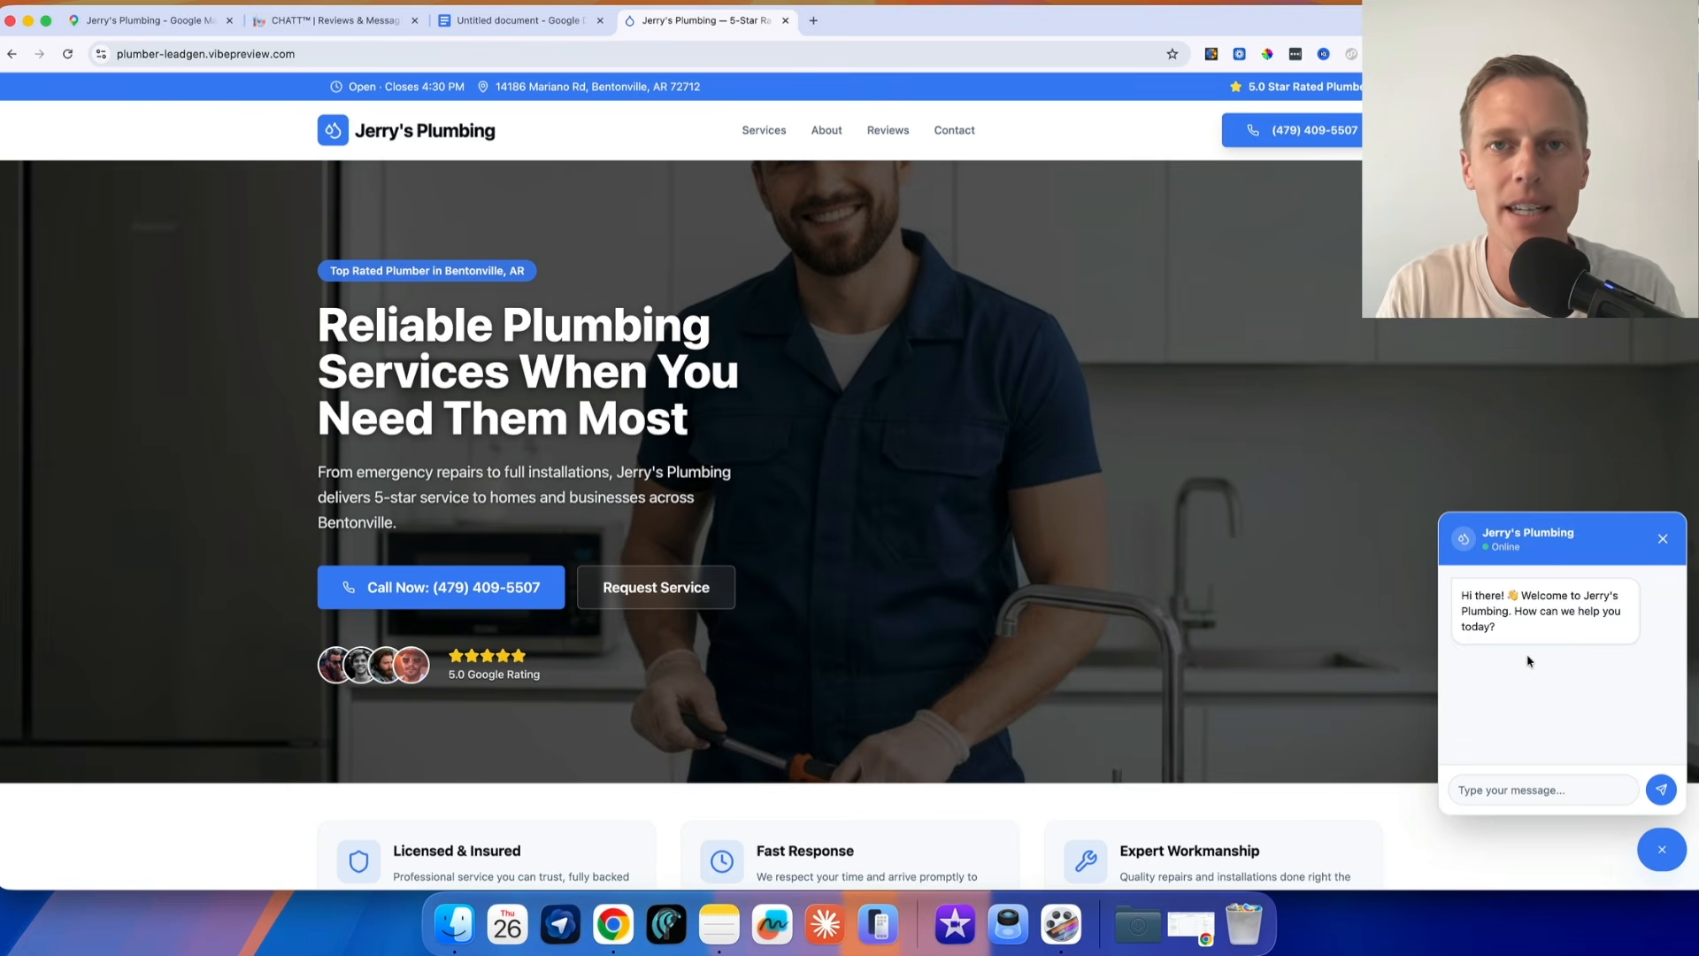
{"action": "left_click", "coordinate": [1510, 791]}
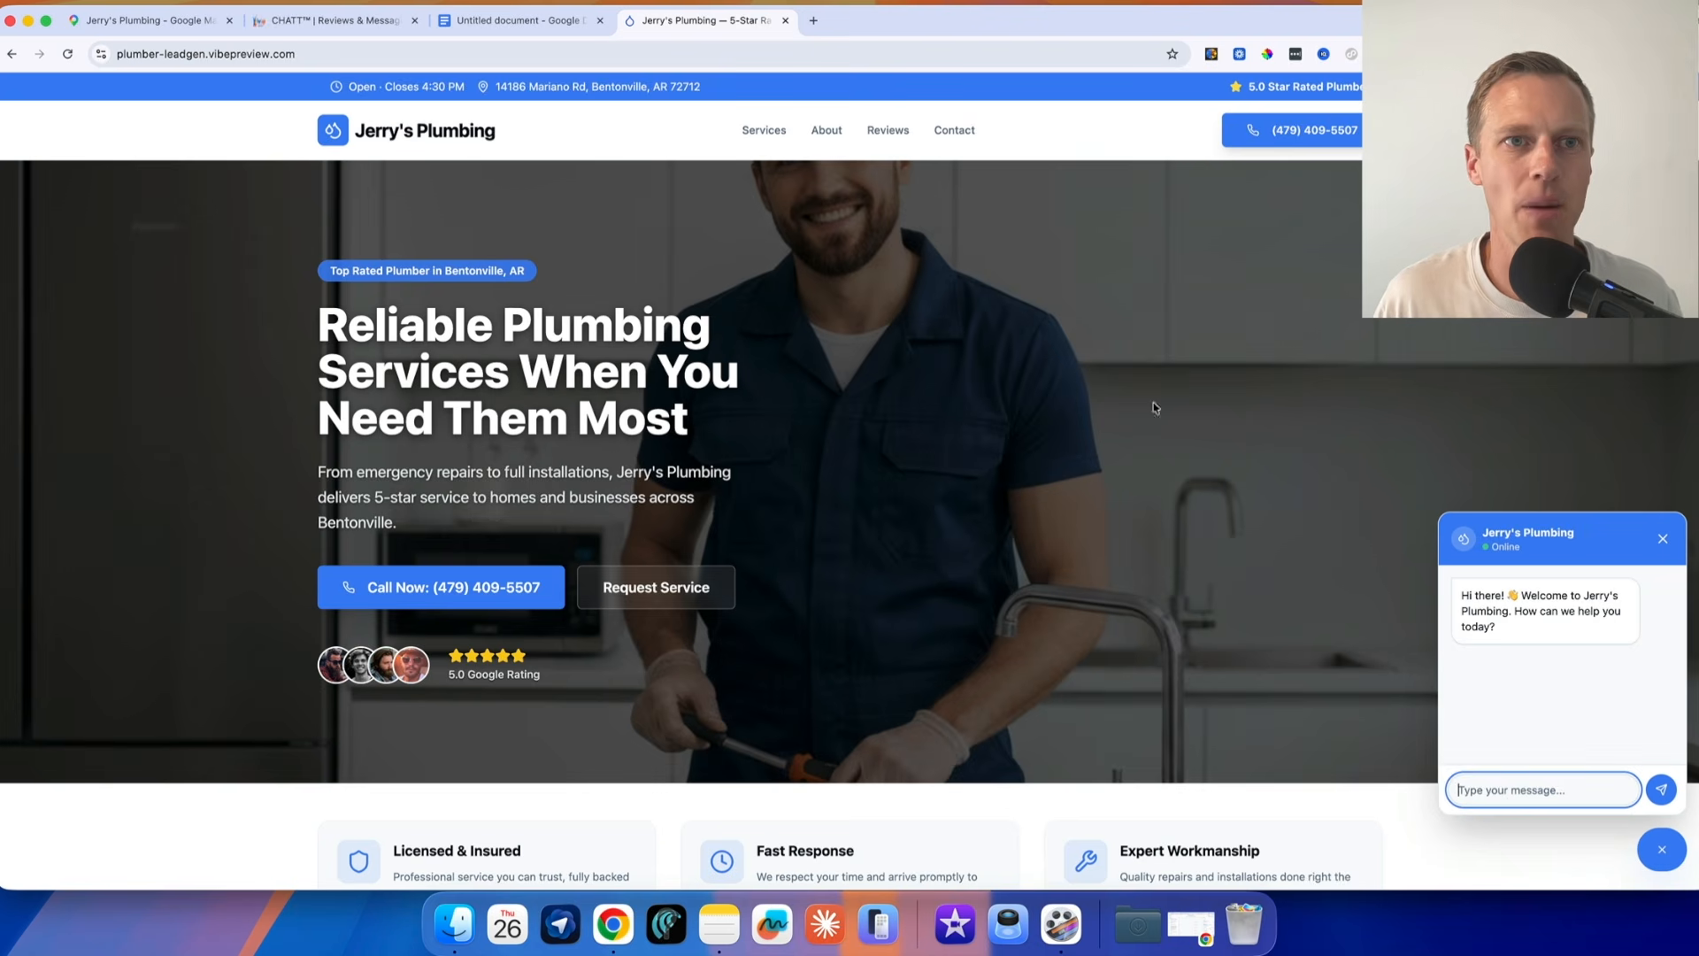
Return to the GoHighLevel project and submit the copied prompt to create a Conversation AI Agent from the website and Google My Business Profile
{"action": "left_click", "coordinate": [358, 19]}
{"action": "left_click", "coordinate": [32, 832]}
{"action": "key", "text": "super+v"}
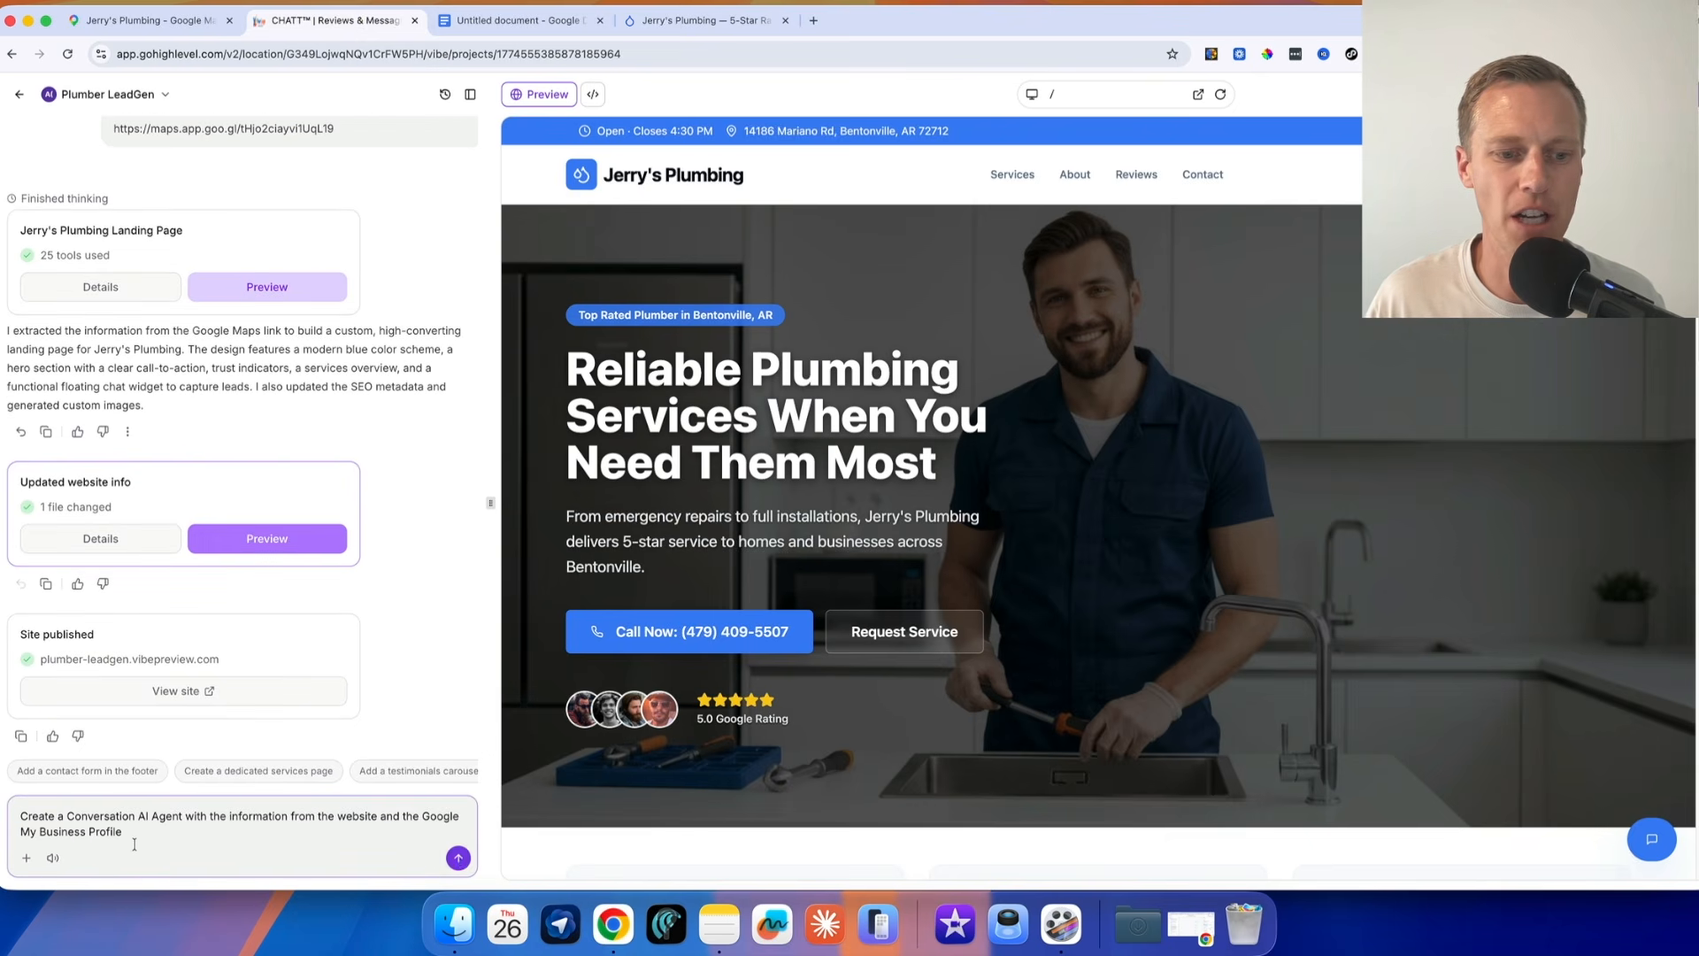
{"action": "left_click", "coordinate": [458, 858]}
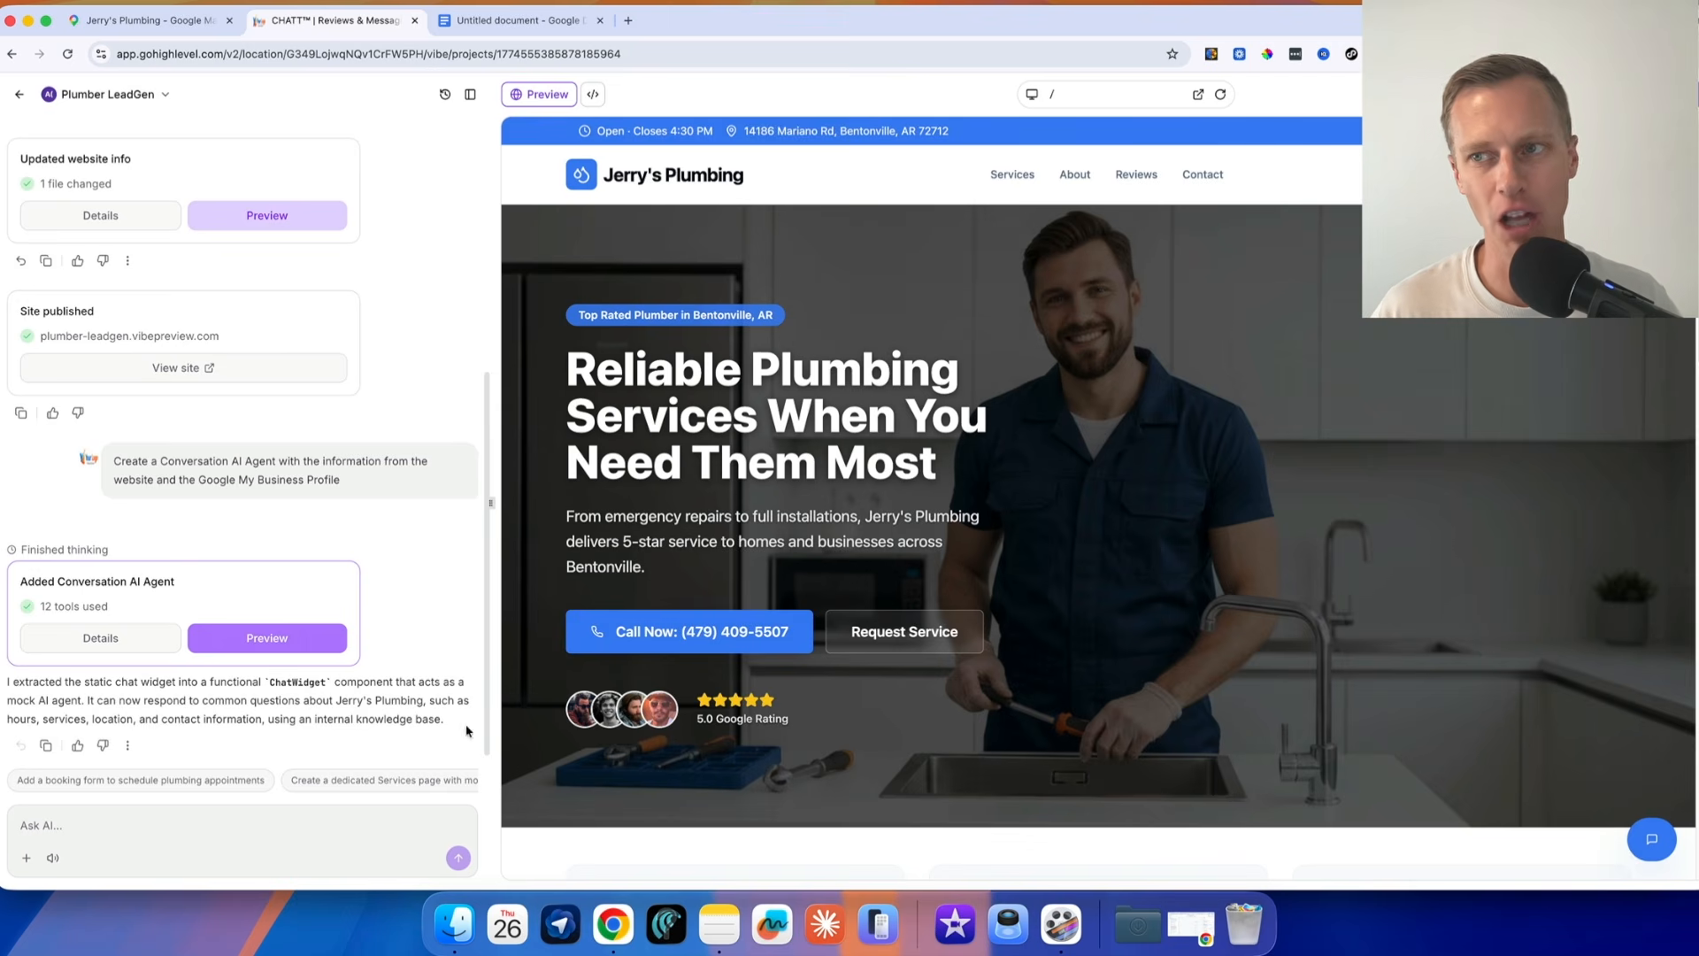
Republish the updated plumber site and open plumber-leadgen.vibepreview.com in a new browser tab
{"action": "left_click", "coordinate": [1653, 94]}
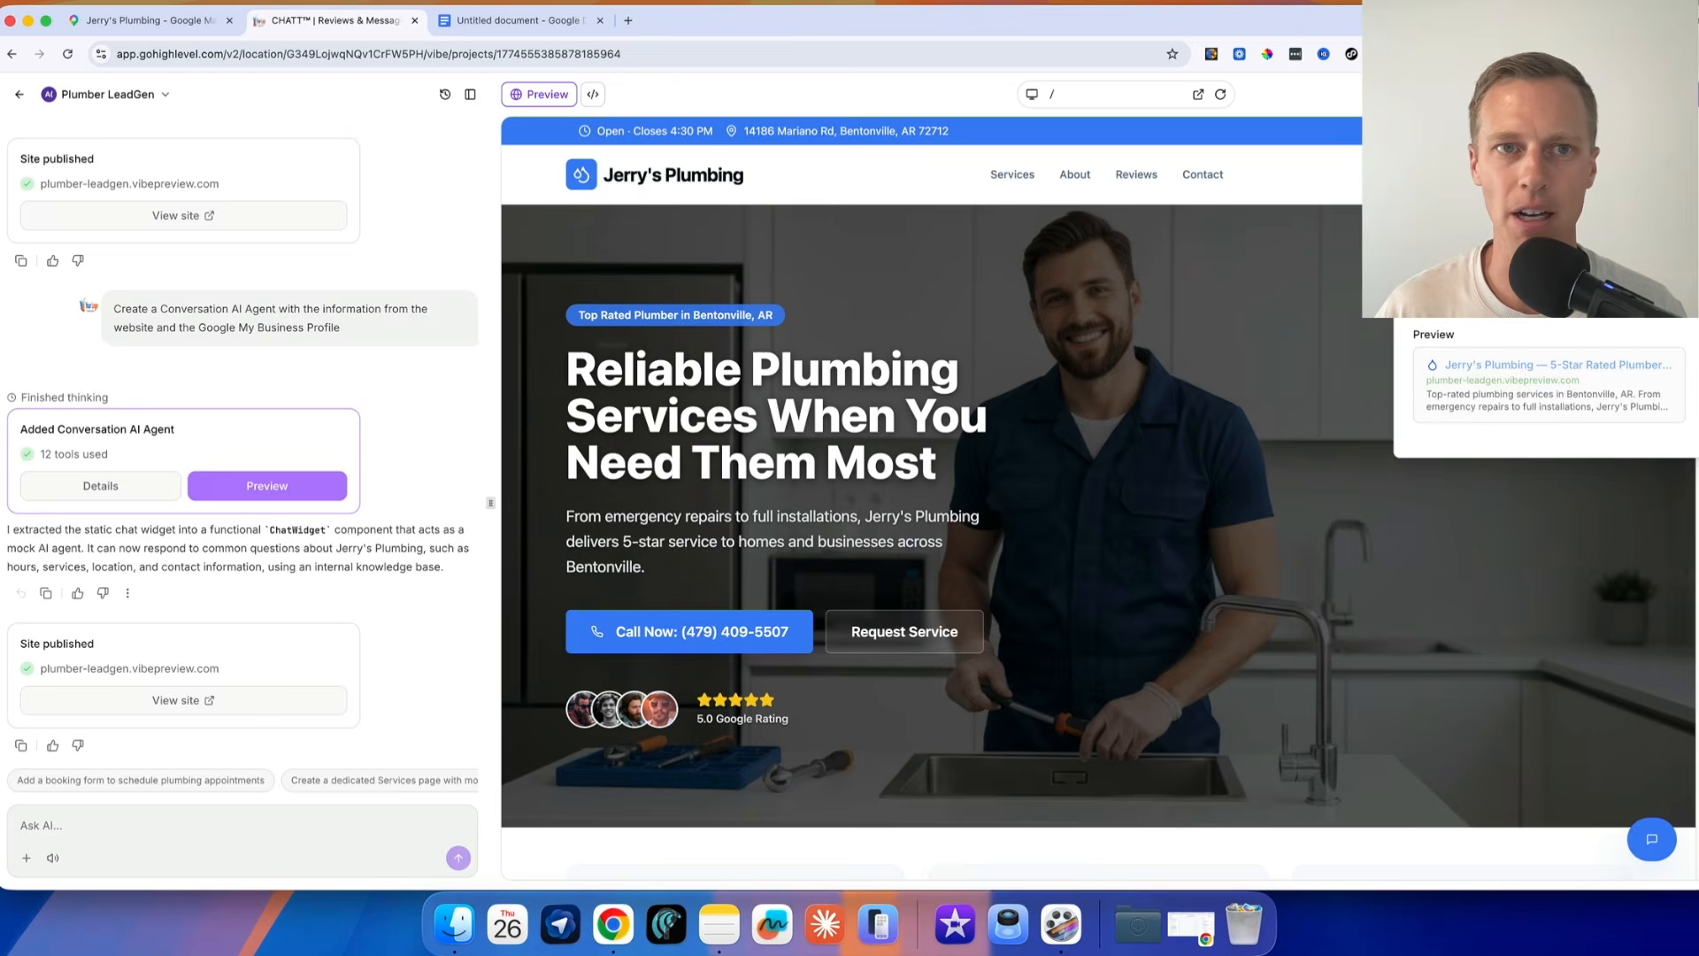
{"action": "key", "text": "ctrl+t"}
{"action": "type", "text": "plumber-leadgen.vibepreview.com"}
{"action": "key", "text": "Return"}
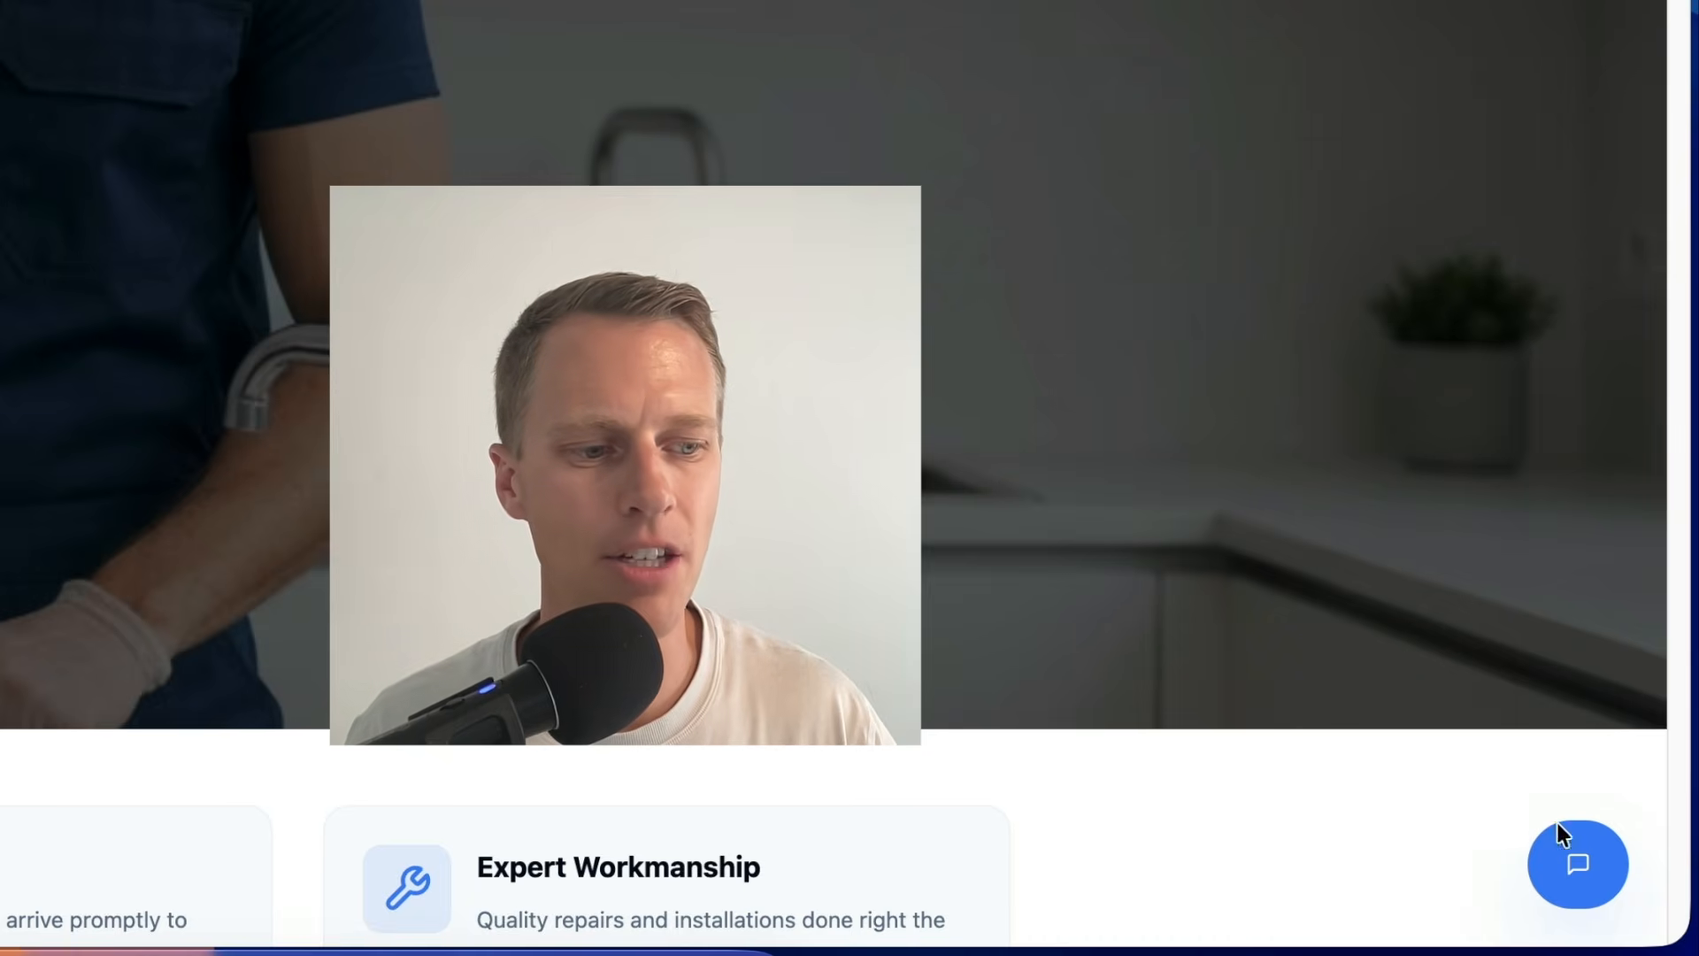
Open the site's AI chat widget and ask "What days of the week are you open?"
{"action": "left_click", "coordinate": [1560, 837]}
{"action": "left_click", "coordinate": [1356, 746]}
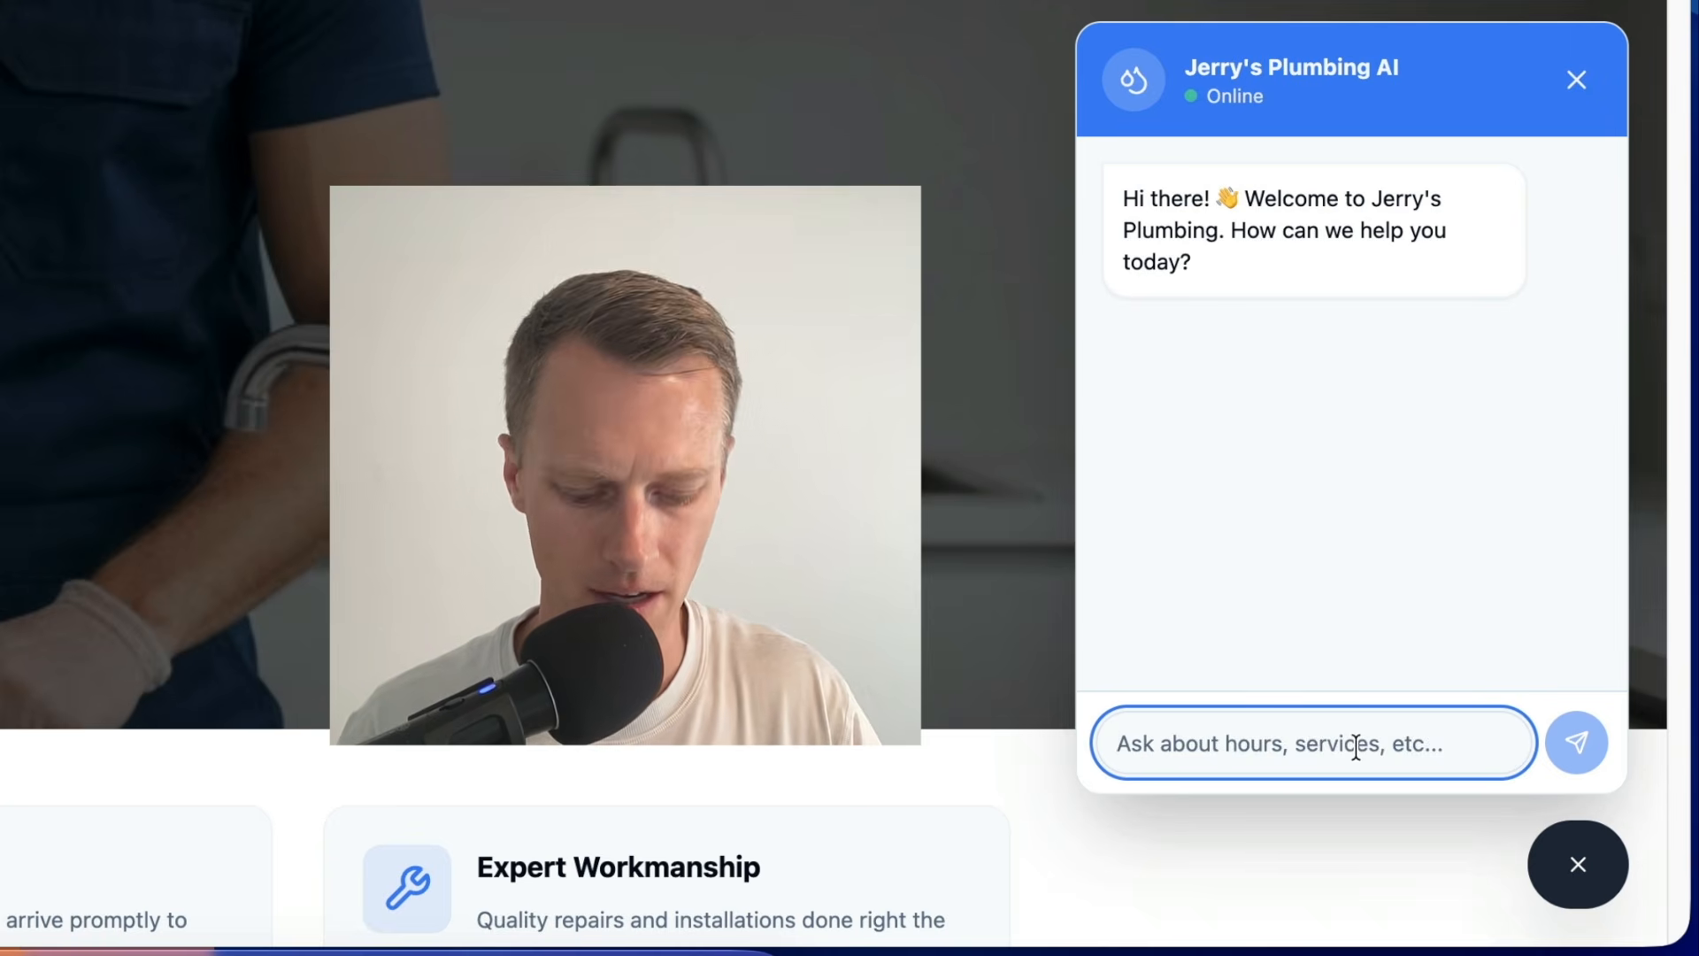
{"action": "type", "text": "What days of the week are you open?"}
{"action": "key", "text": "Return"}
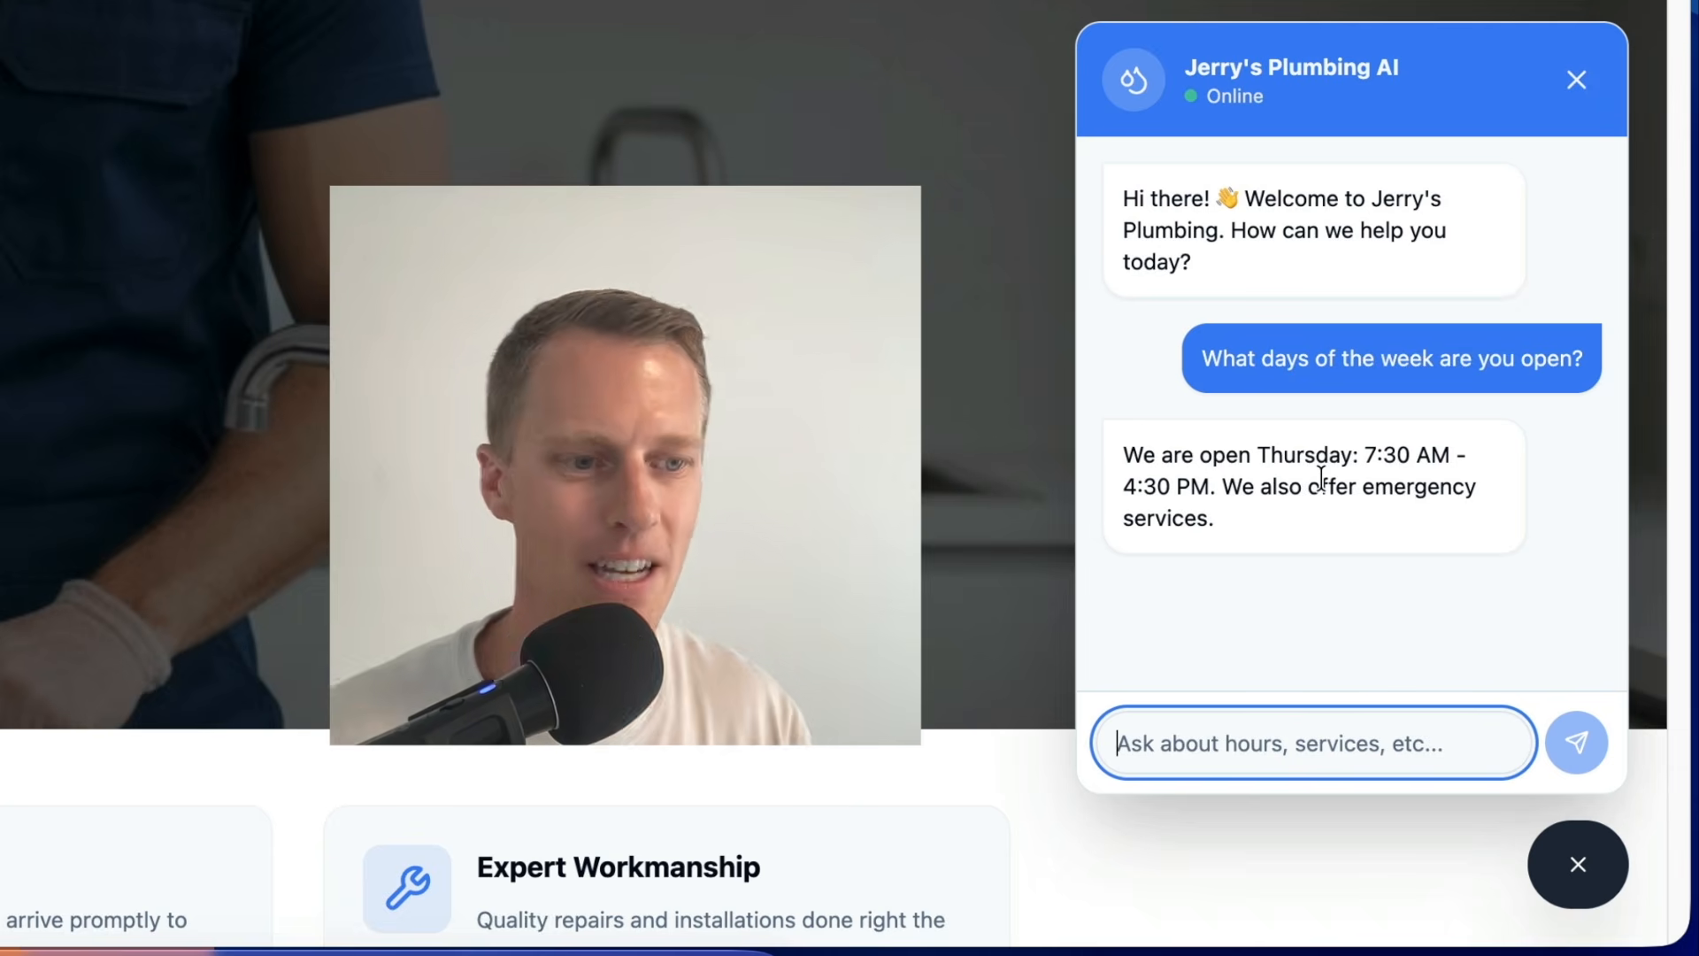
Ask the chat agent "whats the best phone number to contact you?"
{"action": "type", "text": "what"}
{"action": "type", "text": "s the best phone "}
{"action": "type", "text": "number to contact"}
{"action": "type", "text": " you?"}
{"action": "key", "text": "Return"}
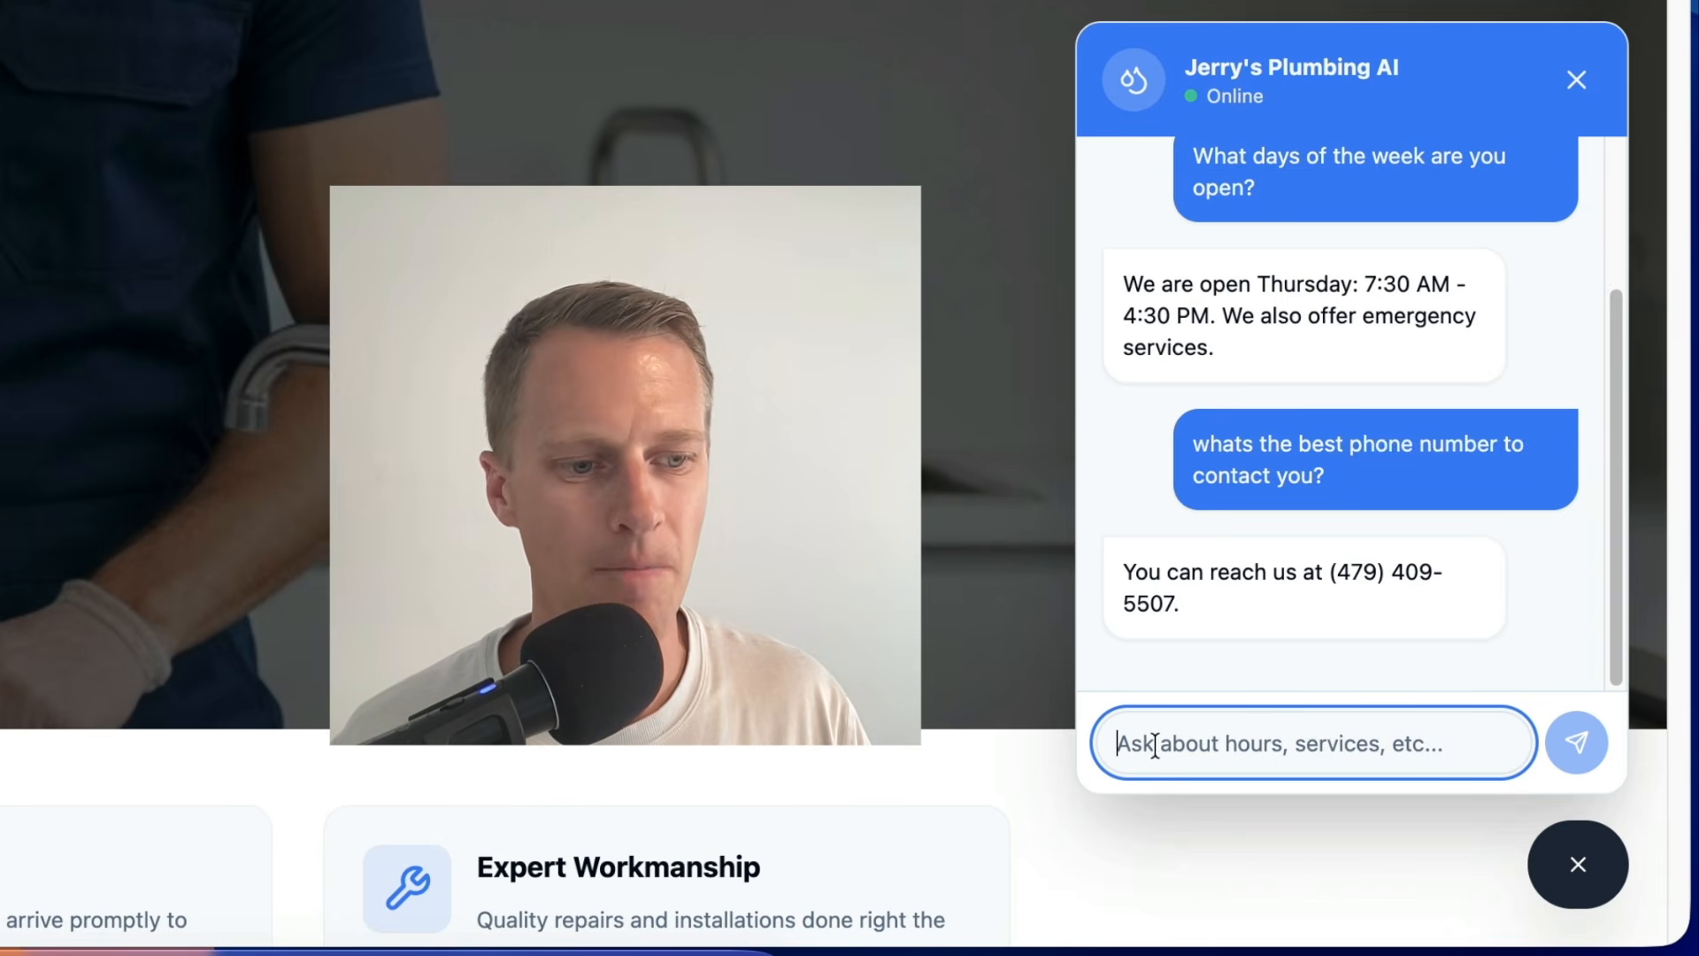
Ask the chat agent "what services do you actually offer?"
{"action": "type", "text": "what services do you actually offer?"}
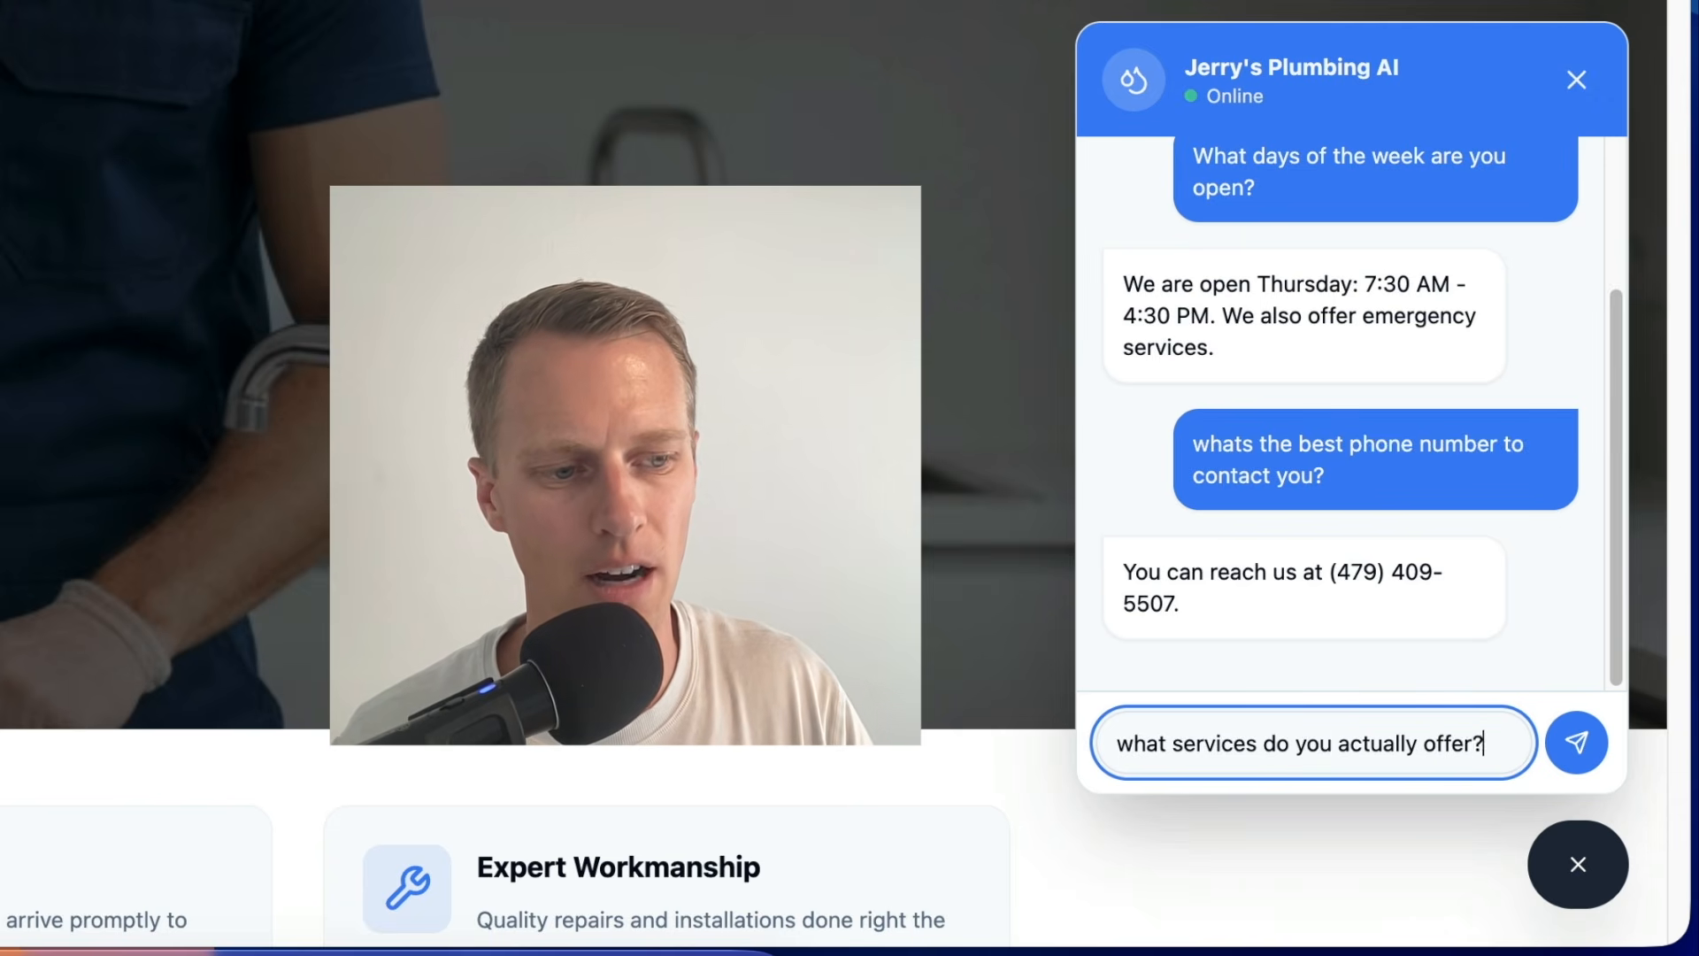
{"action": "key", "text": "Return"}
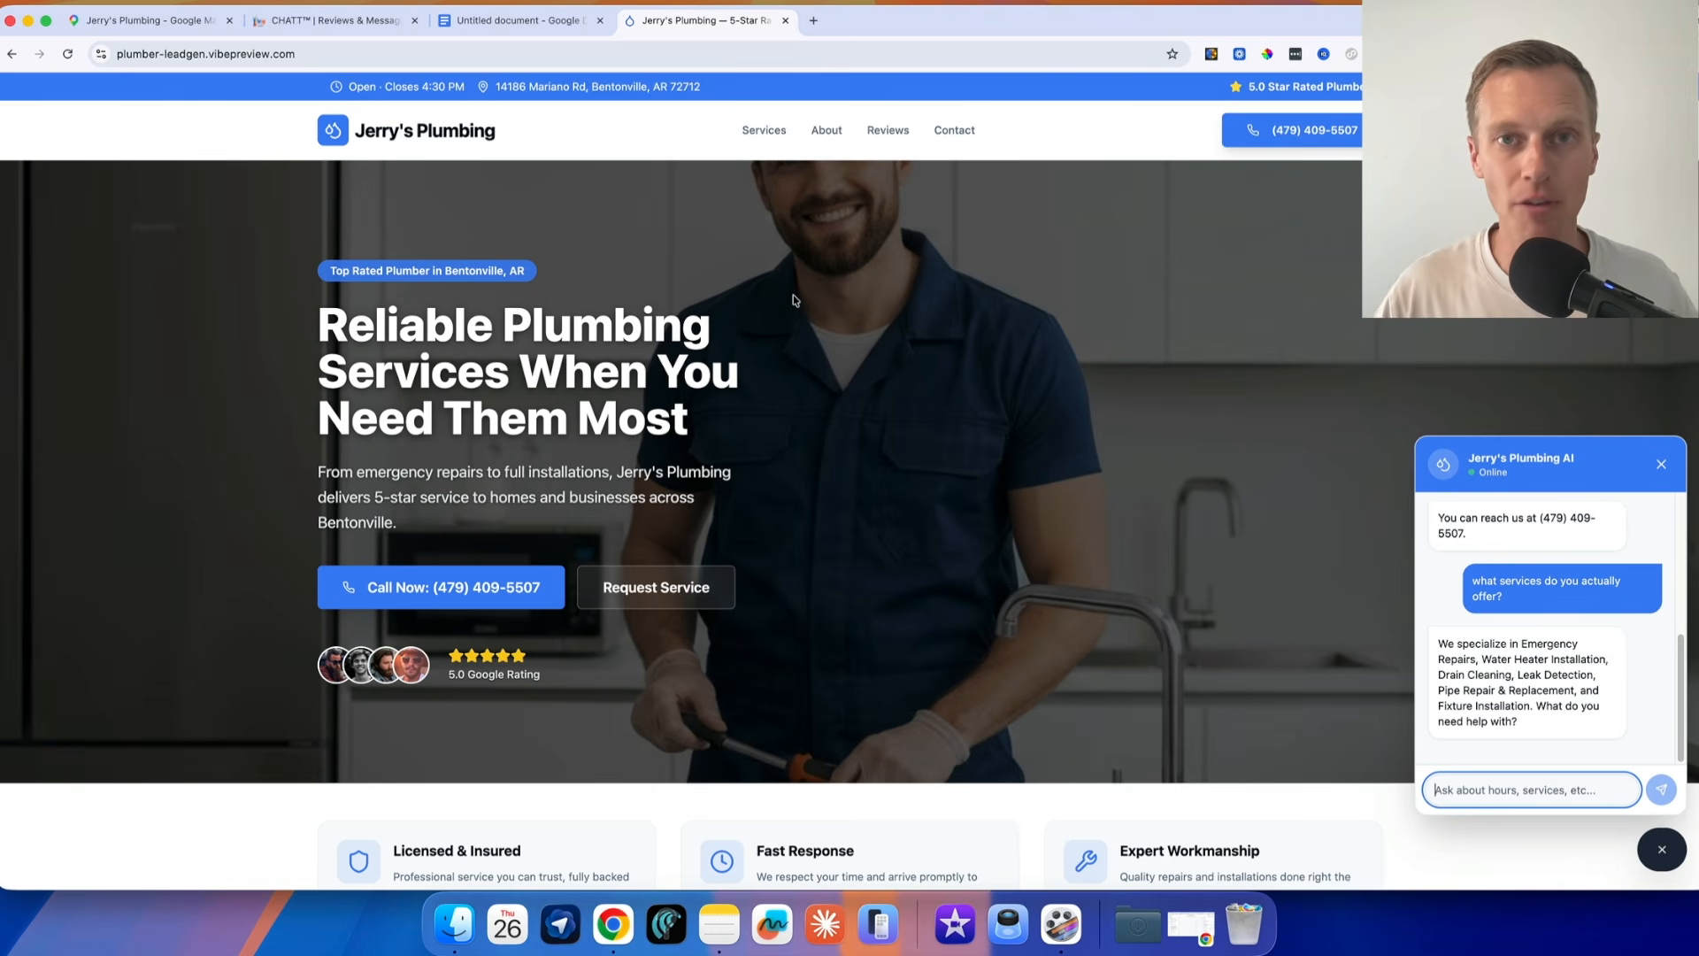
{"action": "left_click", "coordinate": [580, 20]}
{"action": "scroll", "coordinate": [765, 371], "scroll_direction": "up", "scroll_amount": 5}
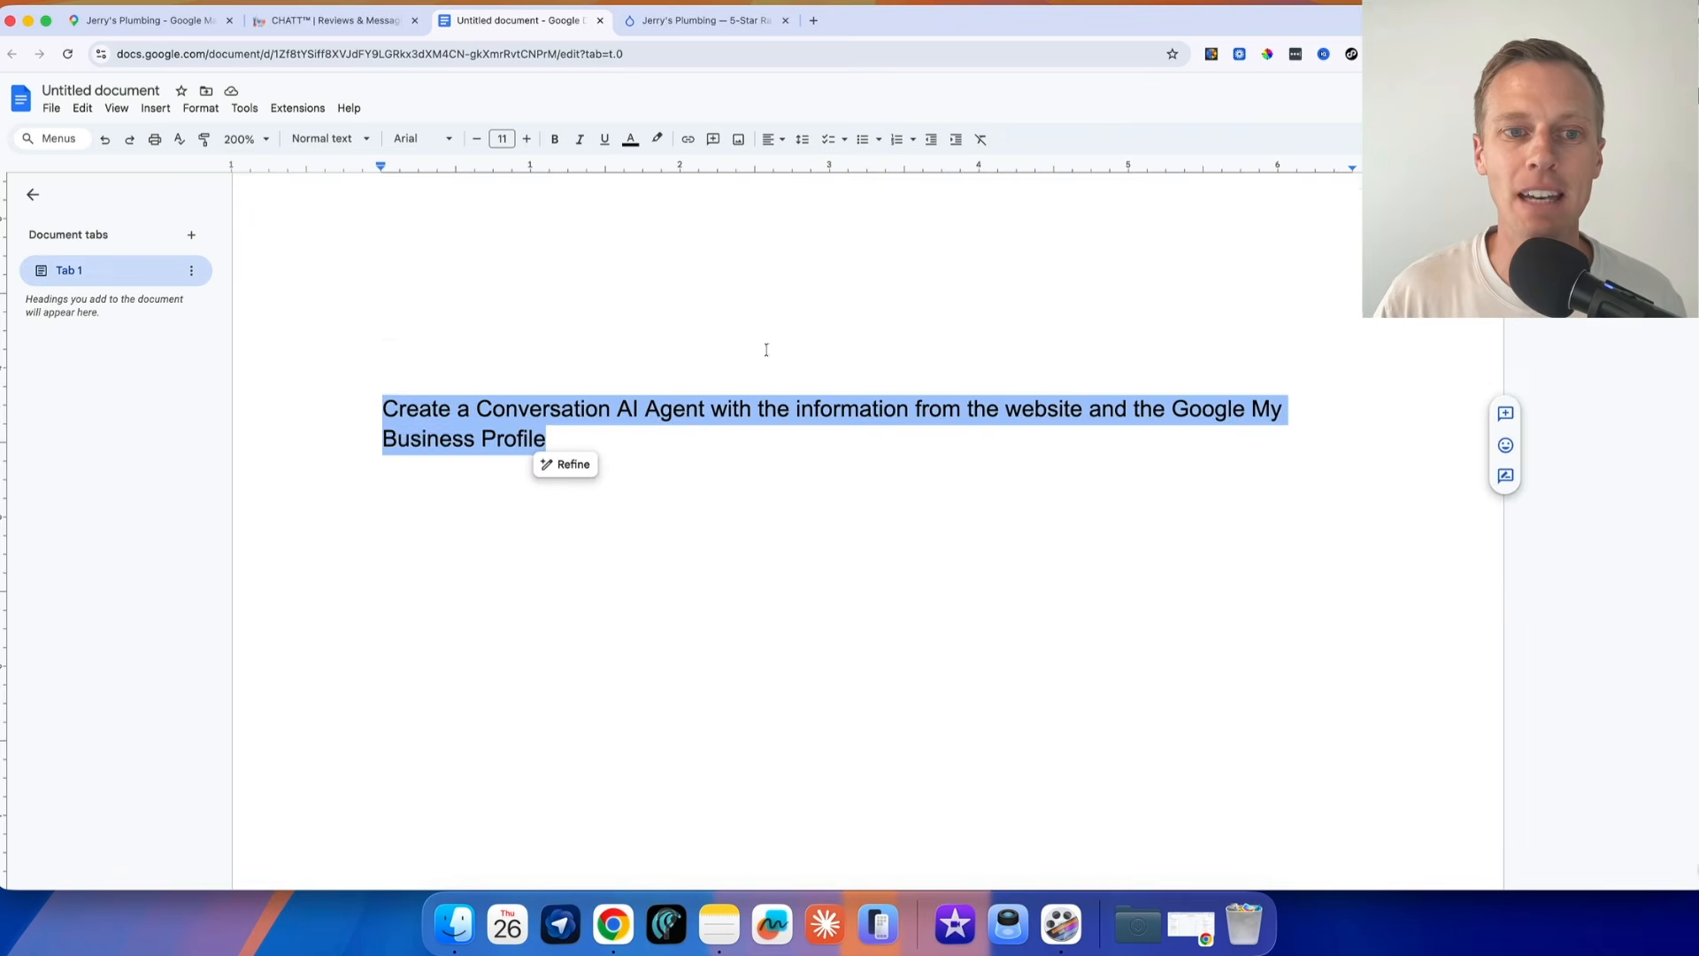
{"action": "scroll", "coordinate": [617, 390], "scroll_direction": "down", "scroll_amount": 5}
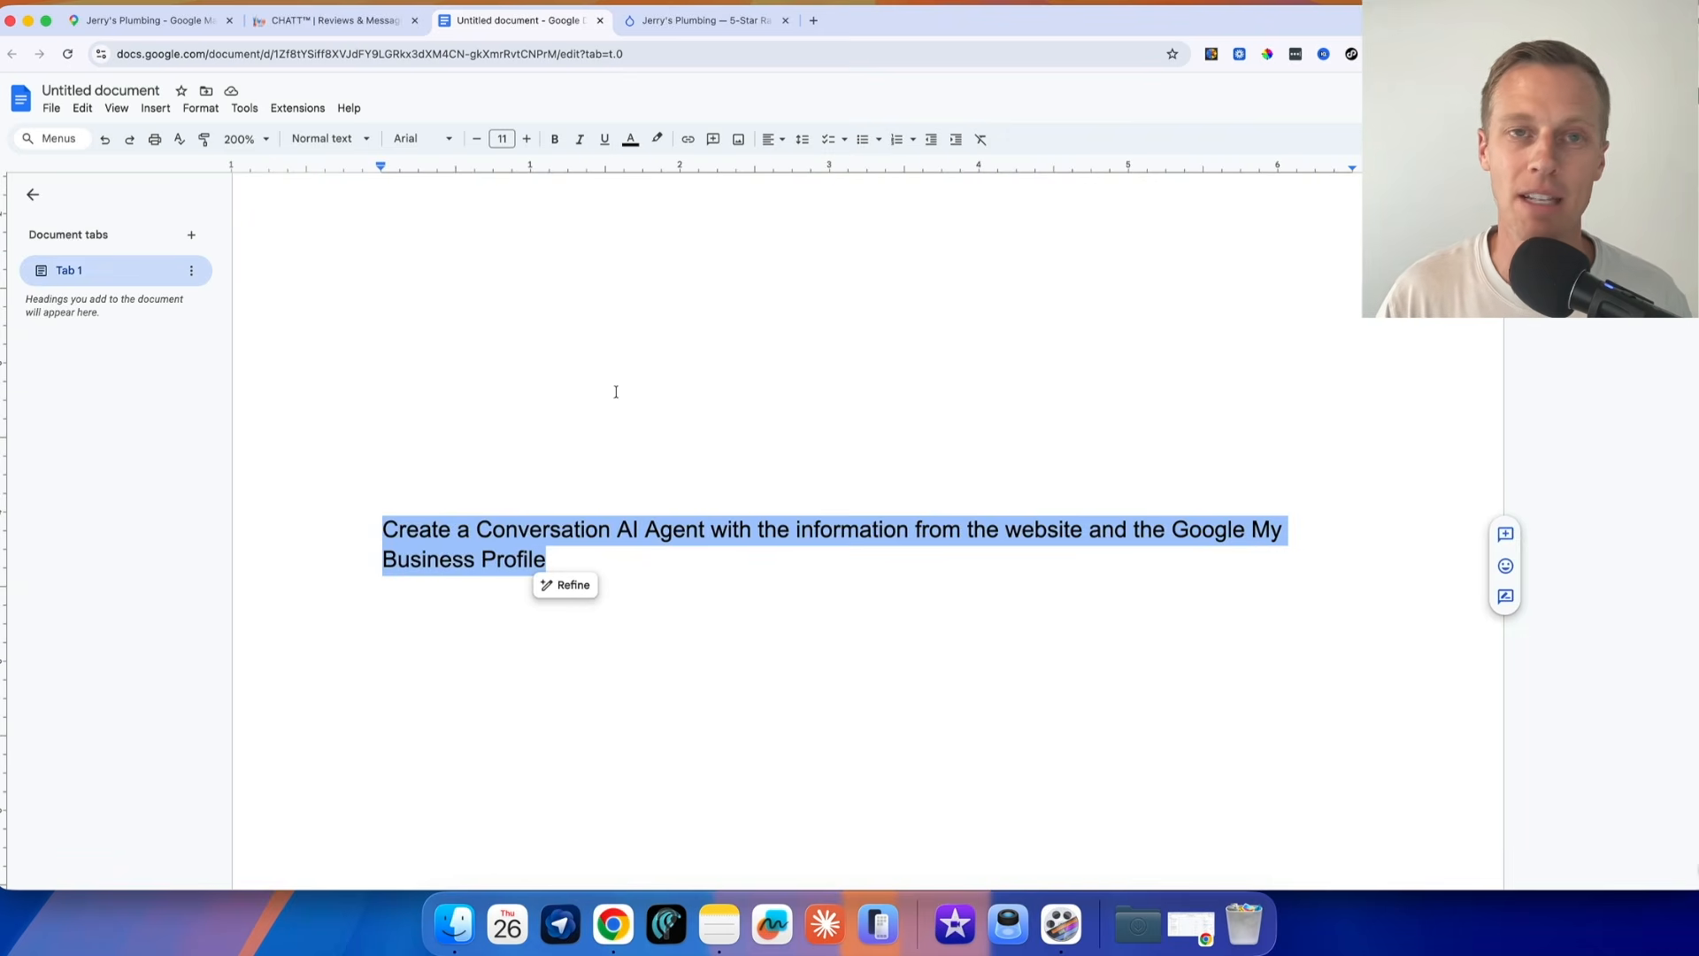
{"action": "left_click", "coordinate": [705, 32]}
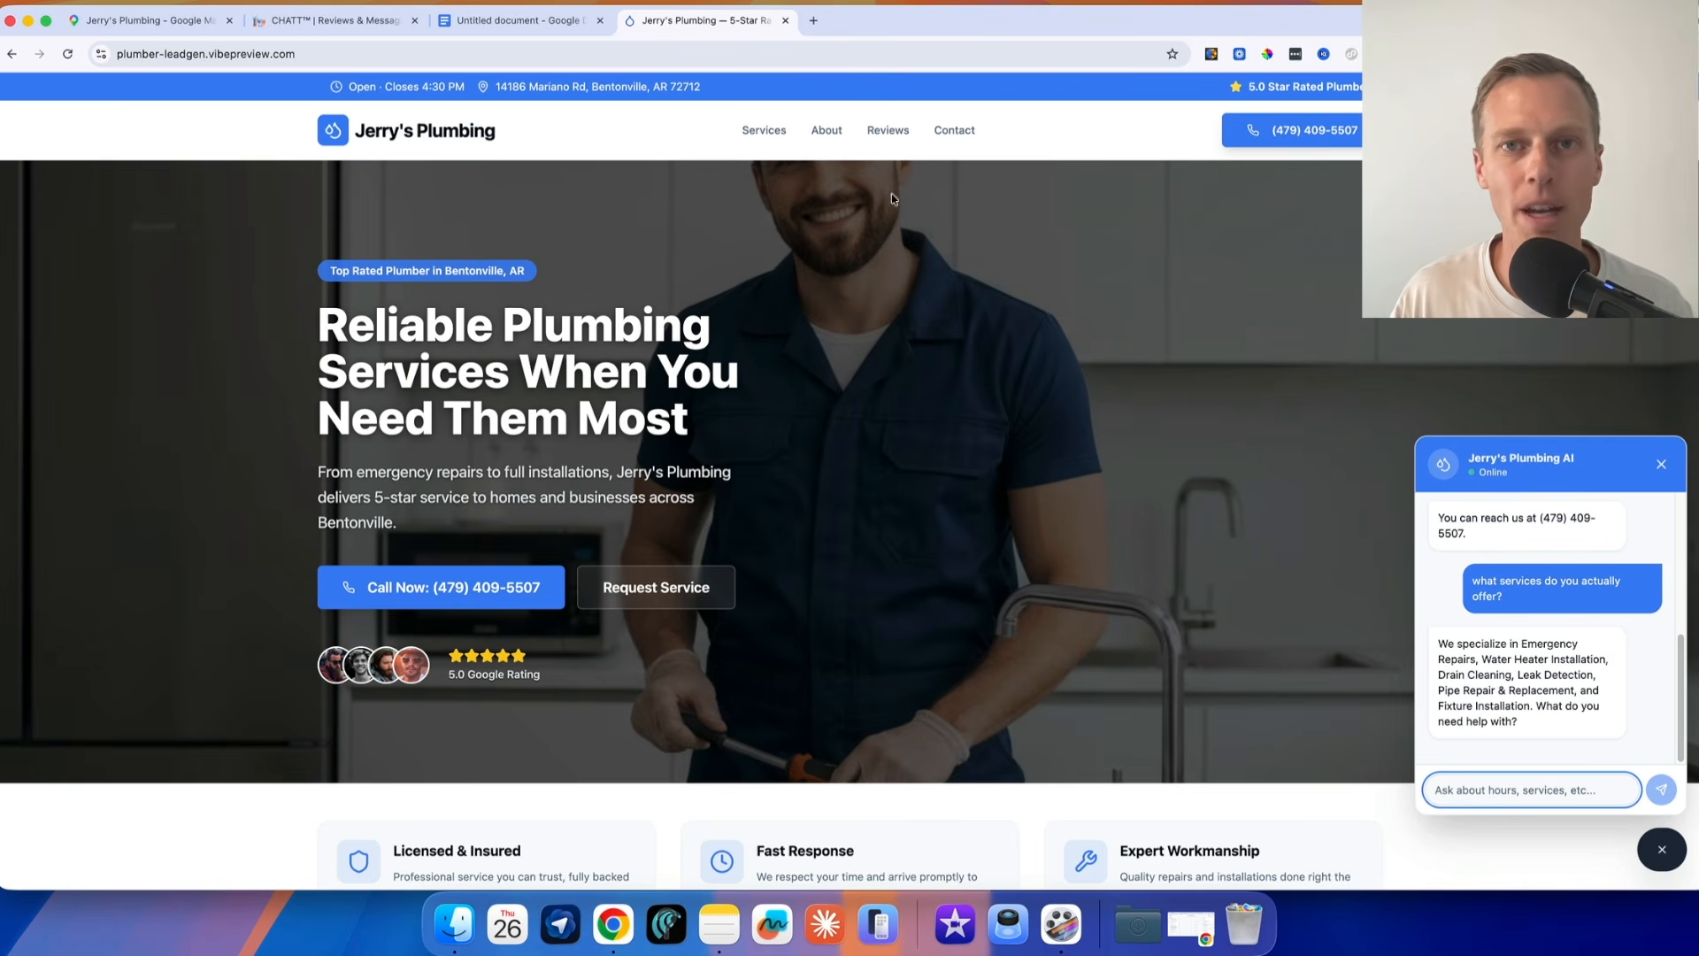
In the Google Docs document, append a colon and the website prompt's Google Maps link to the end of the weekly social media content prompt
{"action": "left_click", "coordinate": [522, 19]}
{"action": "type", "text": "Create a full week’s worth of social media content for my business that I can post to Facebook and Instagram. I want you to create 2 posts per day and schedule them for 10am and 4pm for Jerry’s Plumbing Business"}
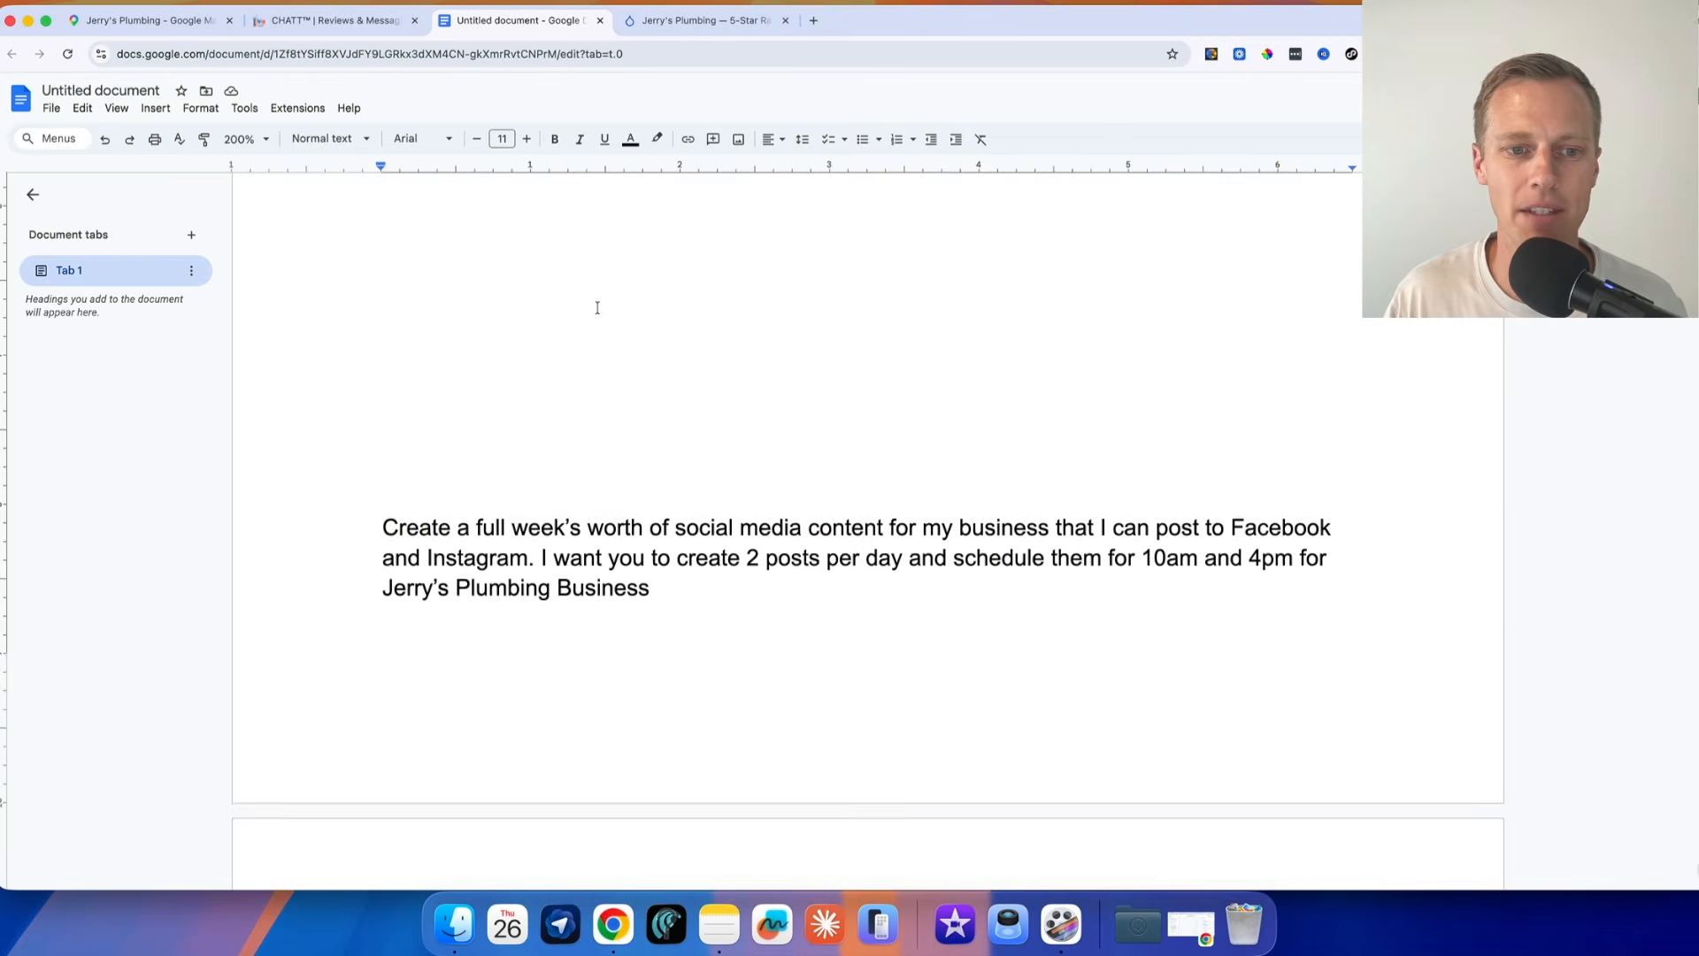
{"action": "scroll", "coordinate": [597, 307], "scroll_direction": "down", "scroll_amount": 3}
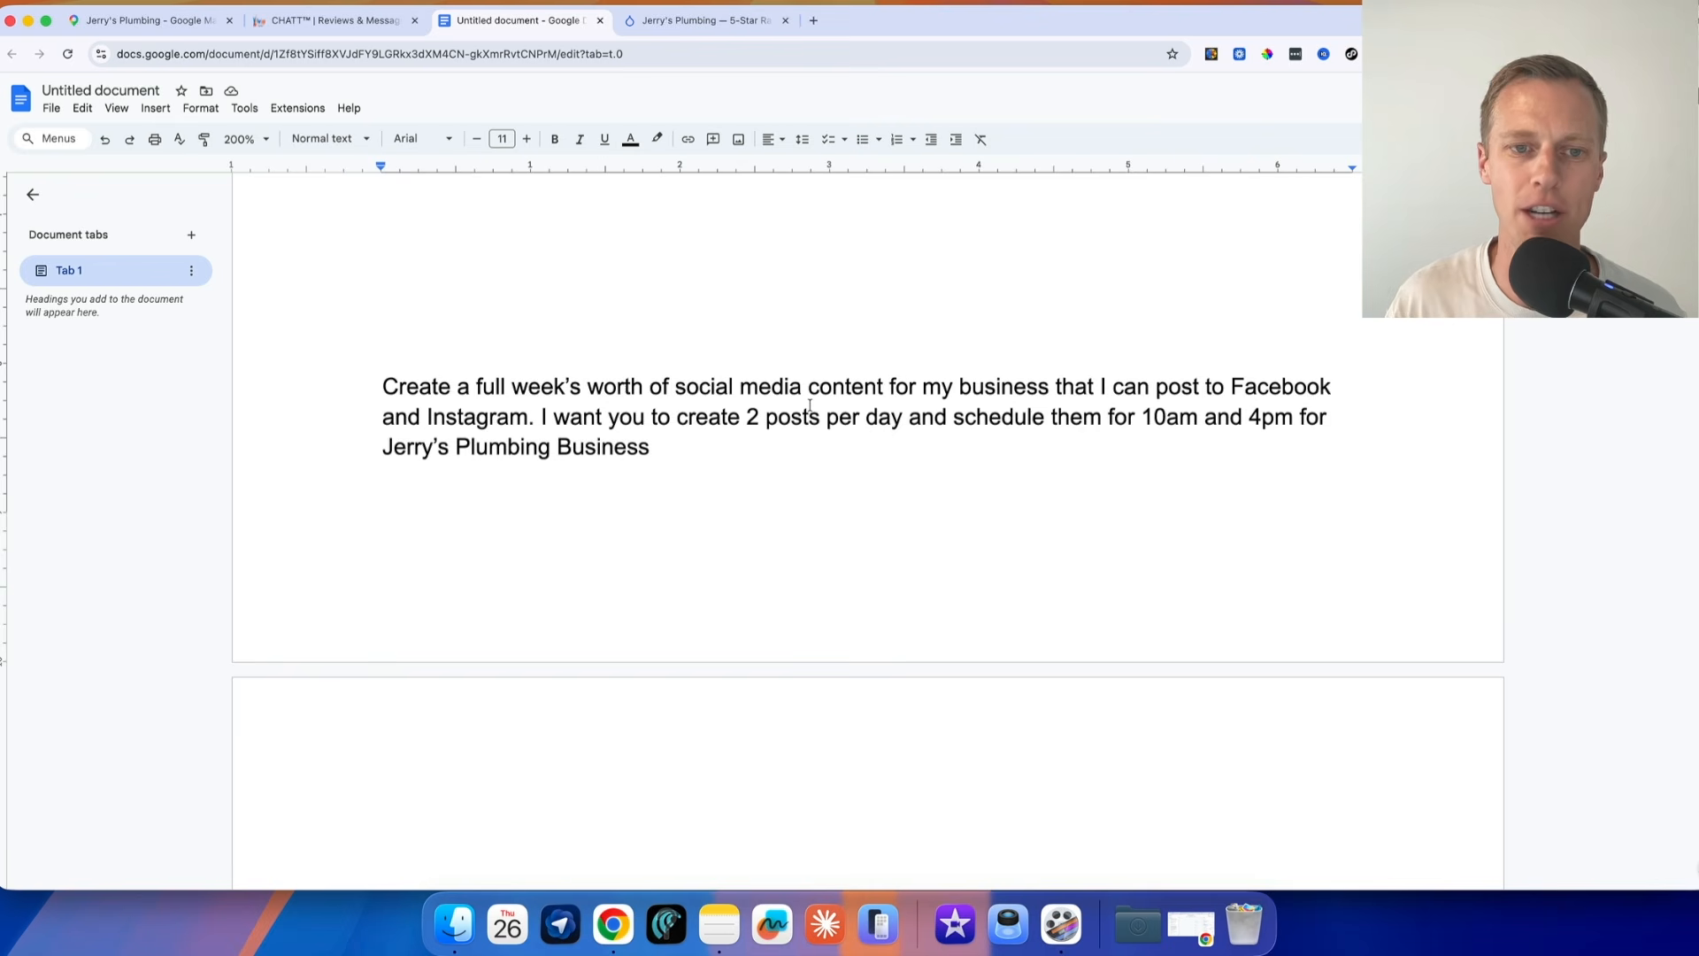
{"action": "scroll", "coordinate": [893, 443], "scroll_direction": "up", "scroll_amount": 20}
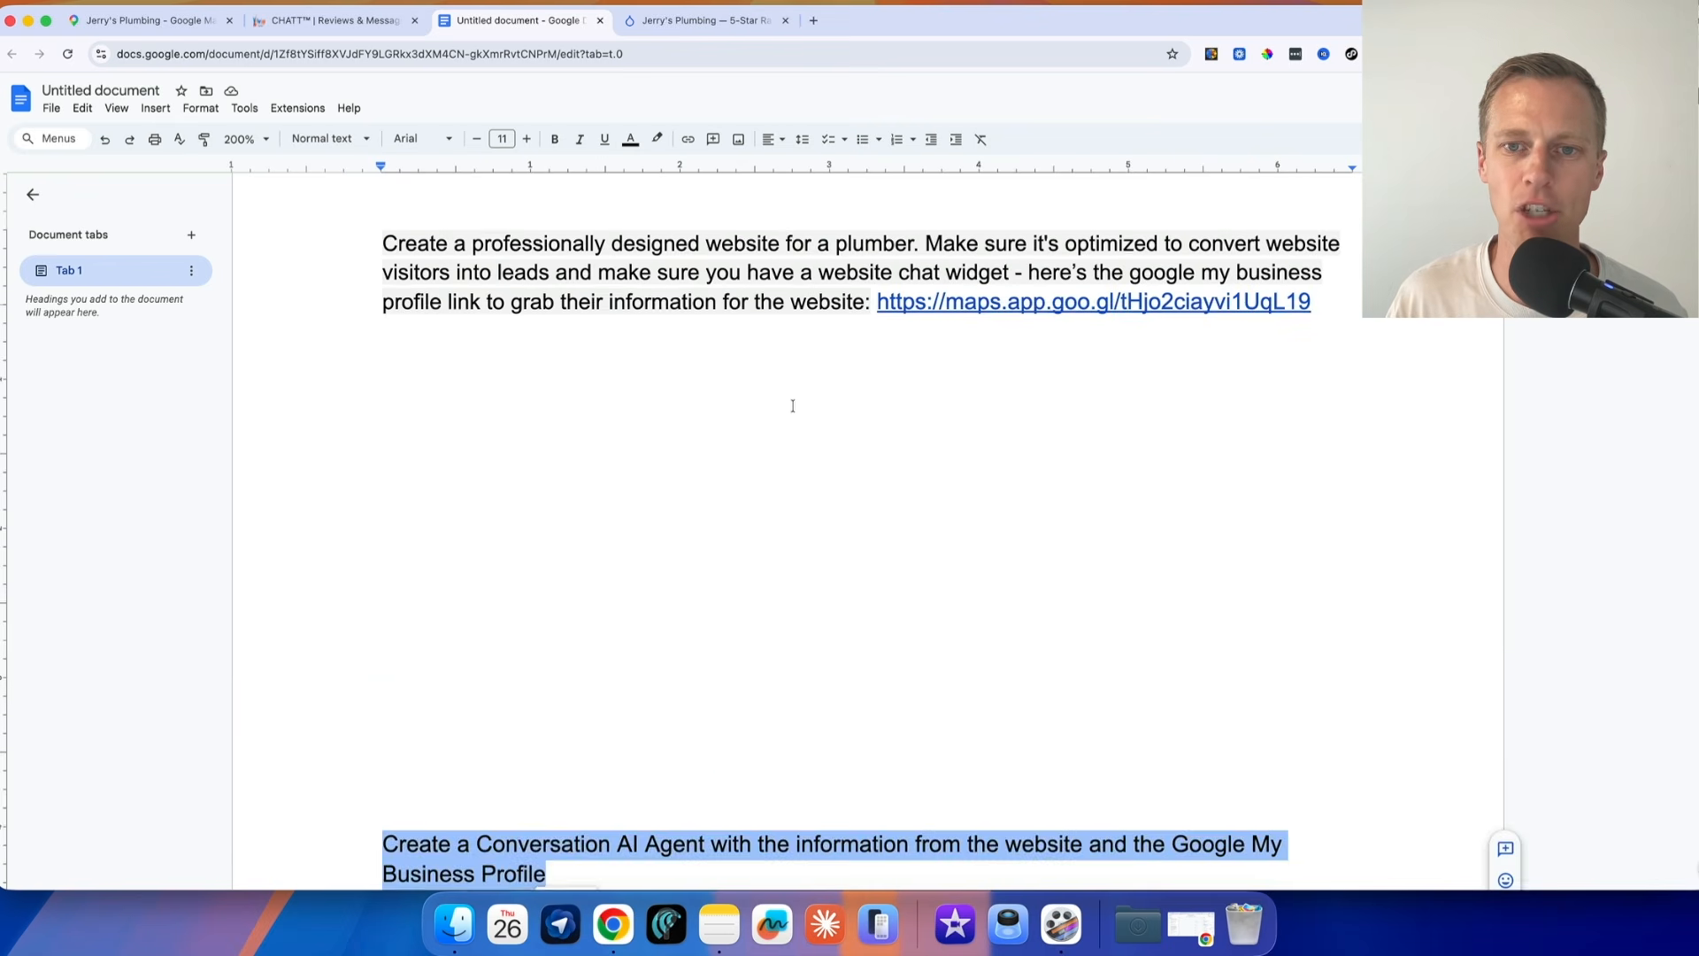
{"action": "left_click_drag", "start_coordinate": [876, 410], "coordinate": [1311, 409]}
{"action": "key", "text": "super+c"}
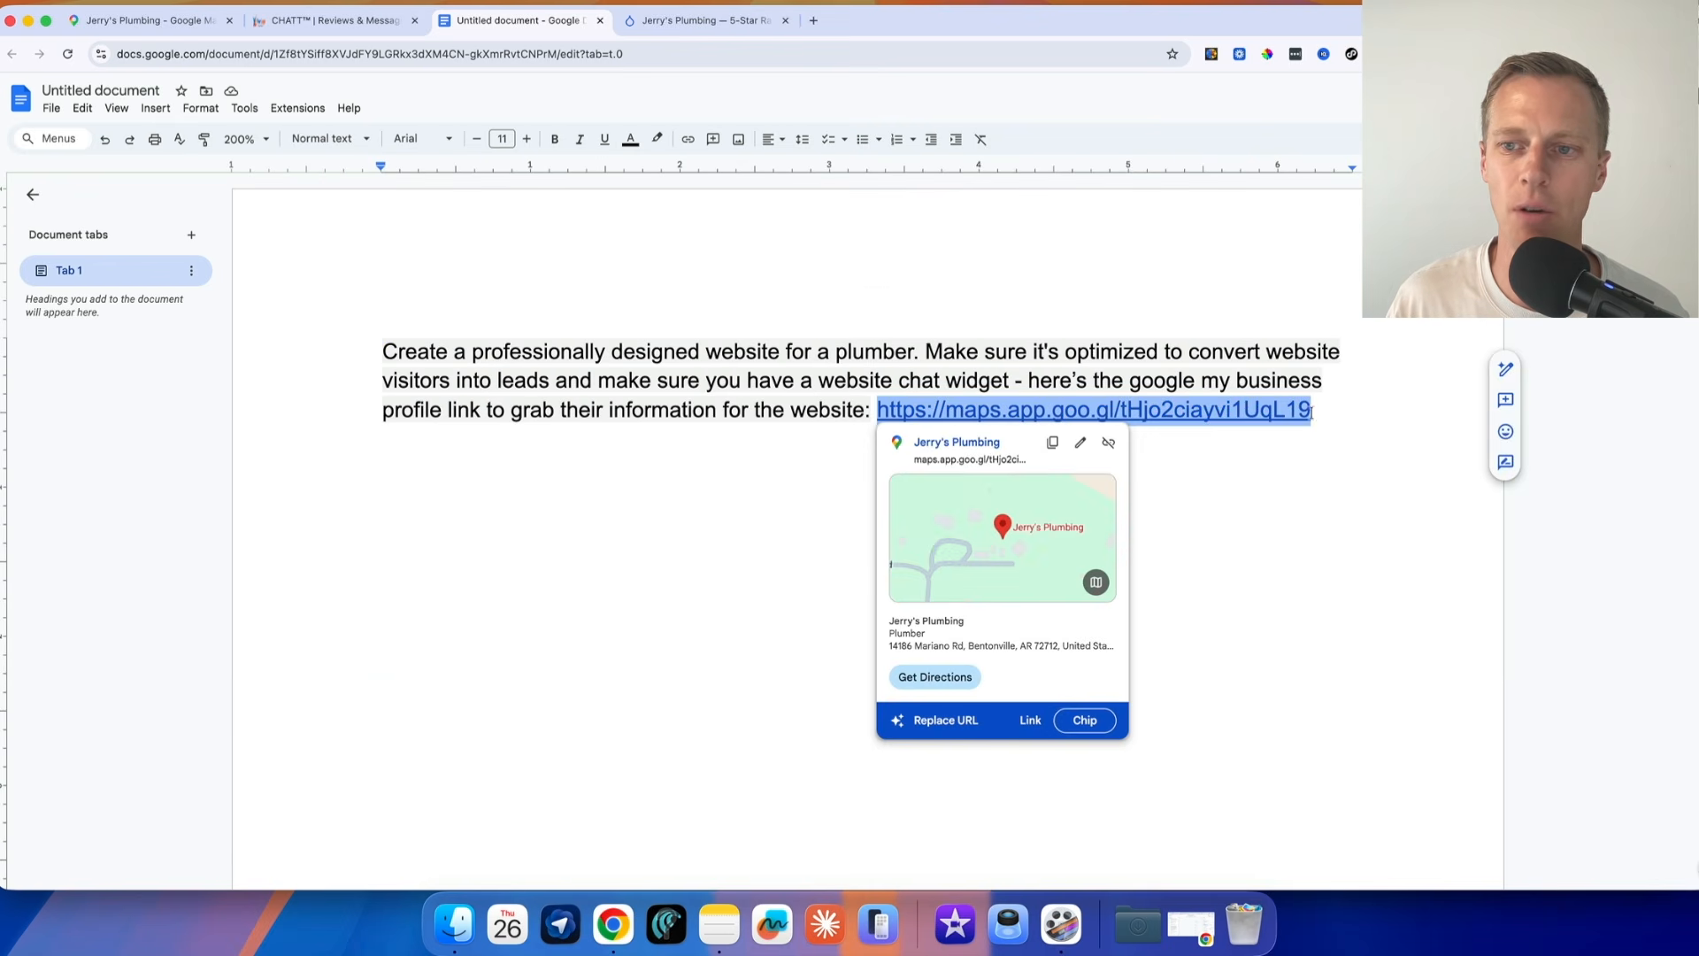
{"action": "scroll", "coordinate": [745, 513], "scroll_direction": "down", "scroll_amount": 20}
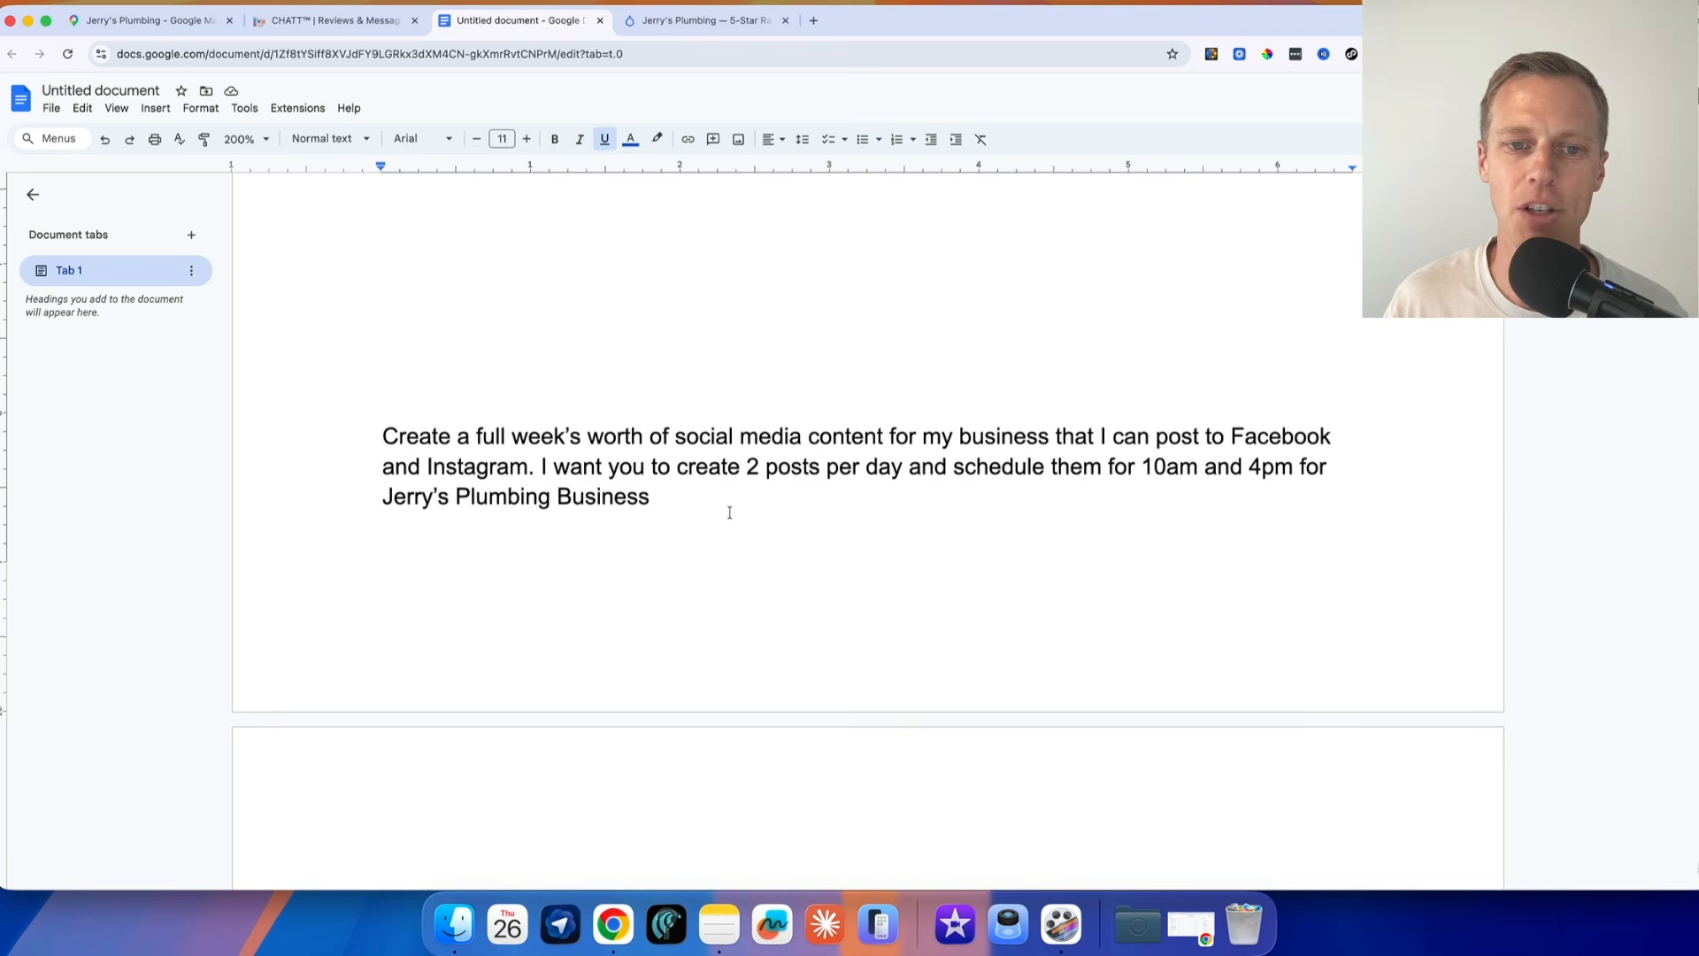
{"action": "left_click", "coordinate": [731, 508]}
{"action": "type", "text": ":"}
{"action": "key", "text": "super+v"}
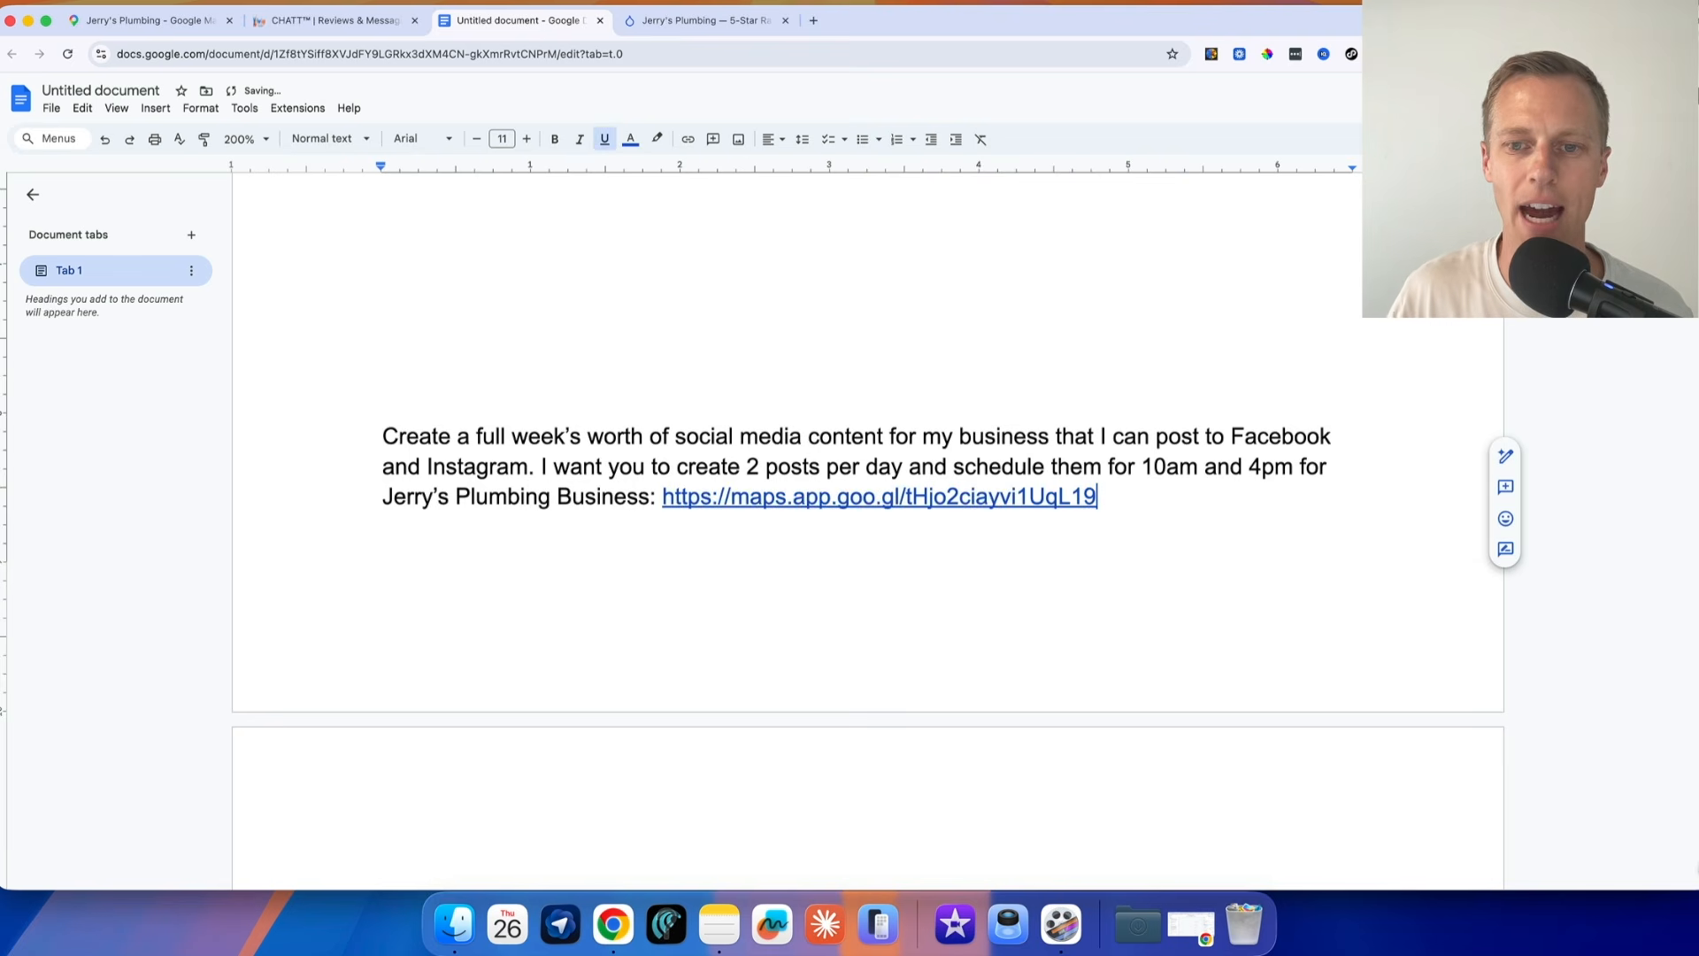
Select the entire social media content prompt, including its Google Maps link, and copy it
{"action": "key", "text": "shift+Up"}
{"action": "key", "text": "shift+Up"}
{"action": "key", "text": "shift+Up"}
{"action": "key", "text": "shift+Down"}
{"action": "key", "text": "super+c"}
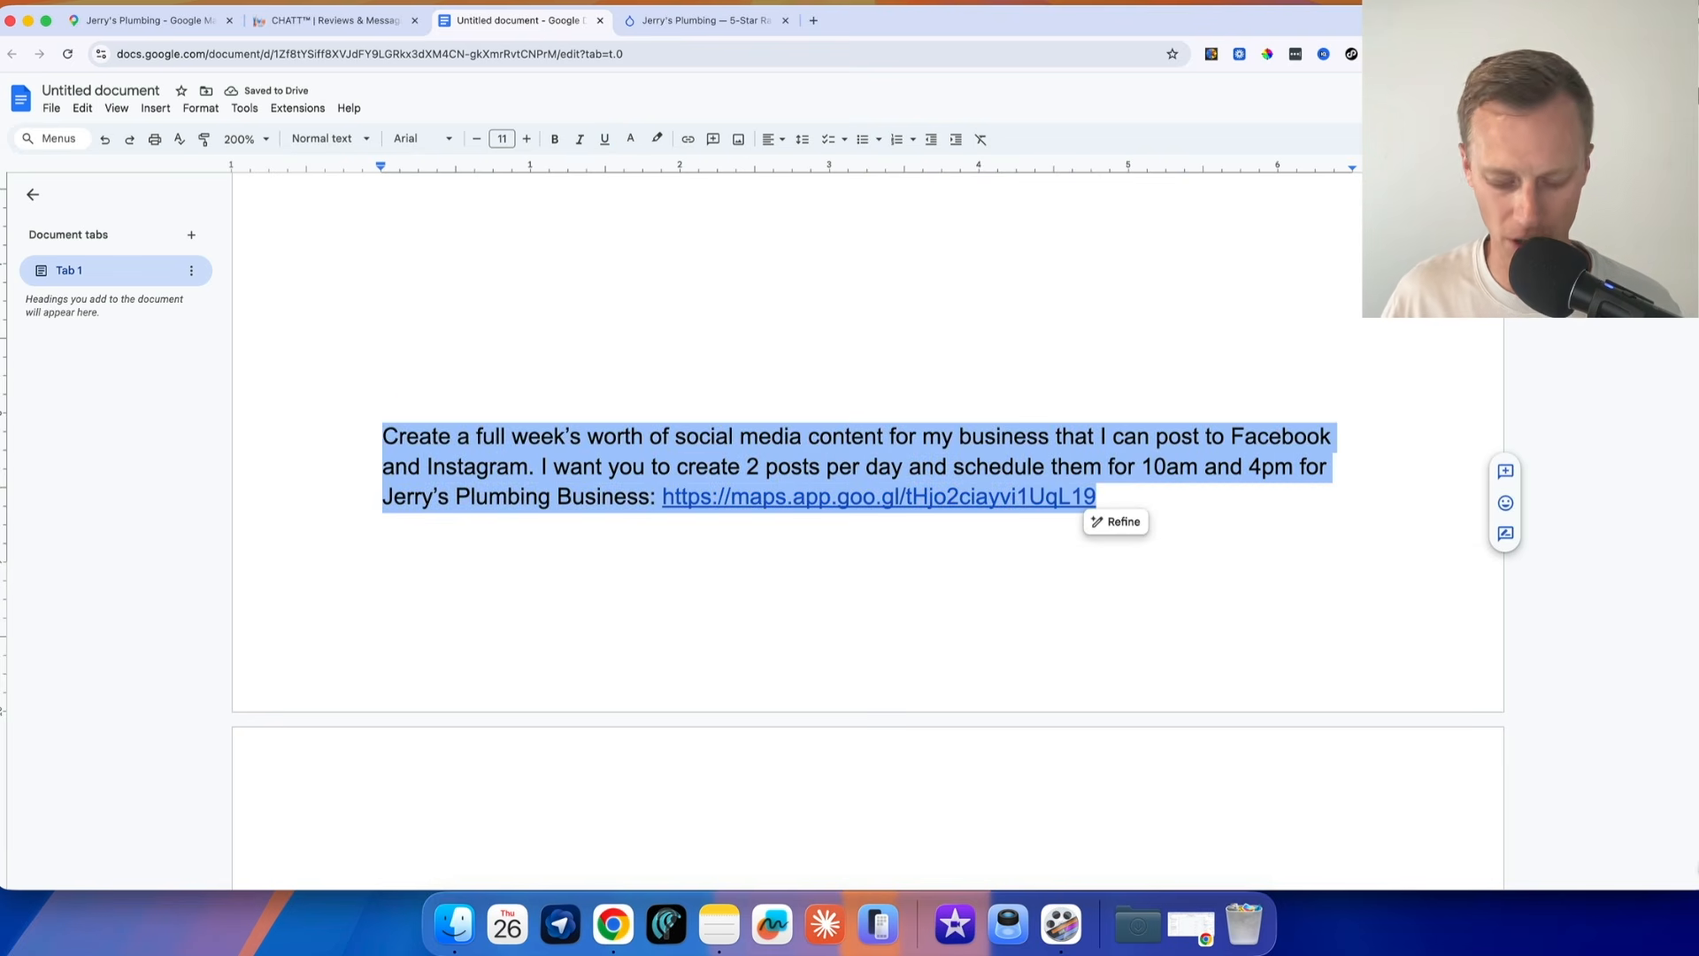
Switch to GoHighLevel, leave AI Studio for Ask AI, and submit the copied social media content prompt
{"action": "left_click", "coordinate": [308, 24]}
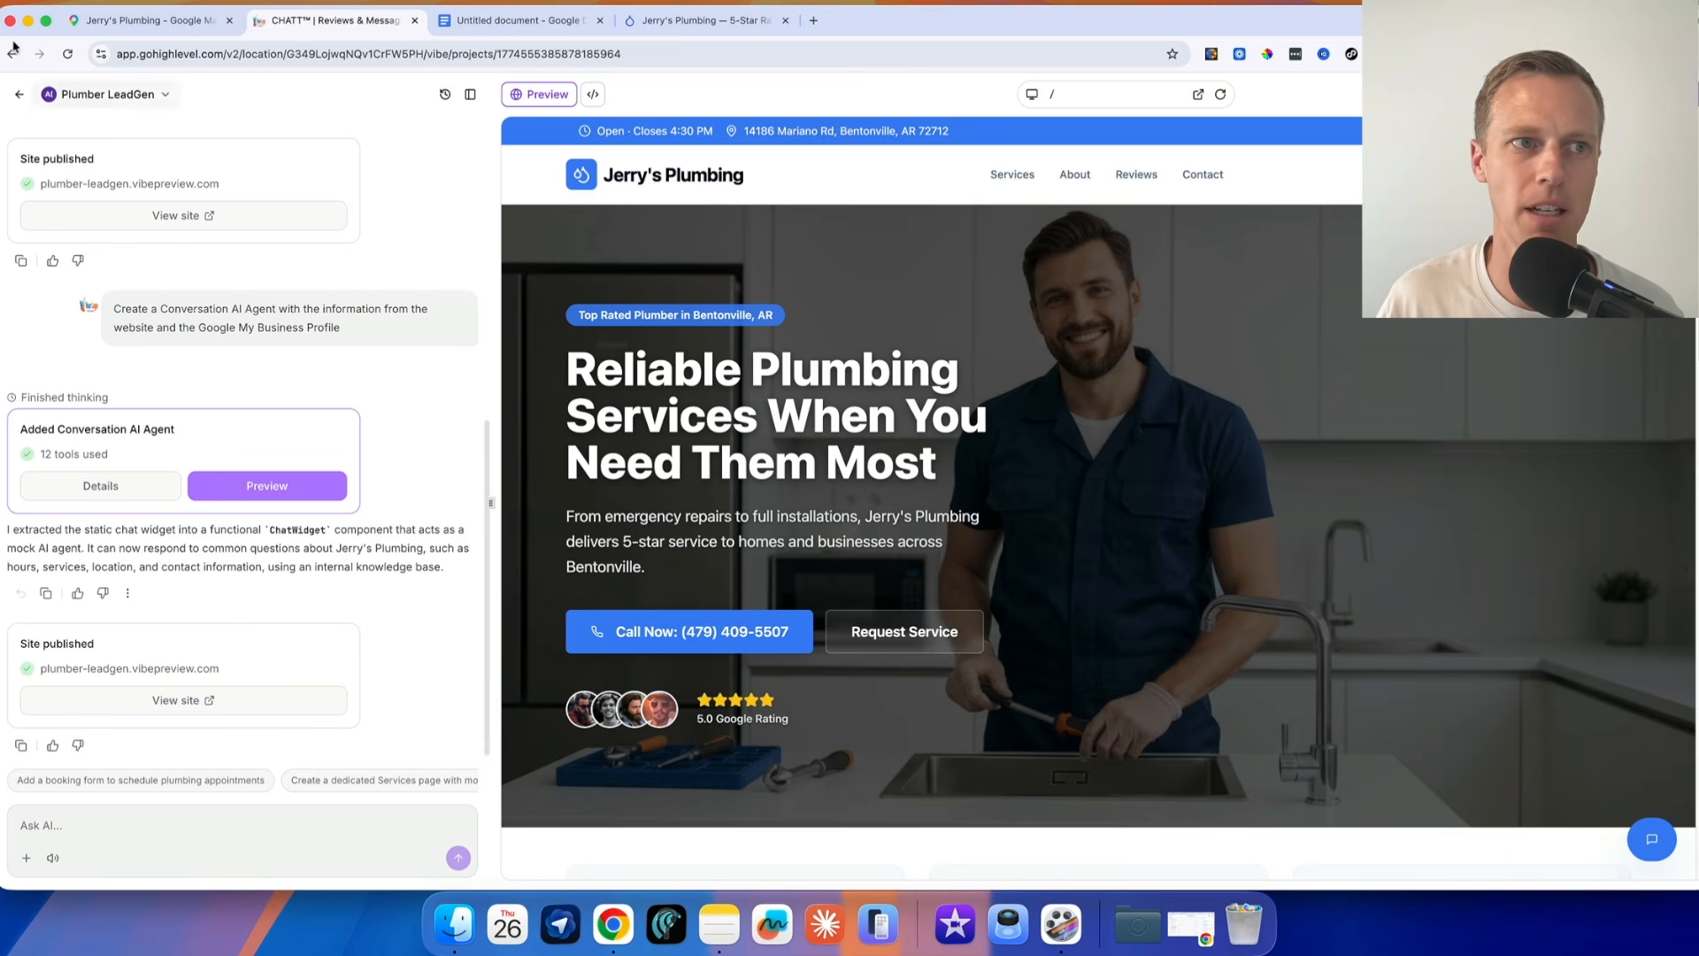
{"action": "left_click", "coordinate": [19, 95]}
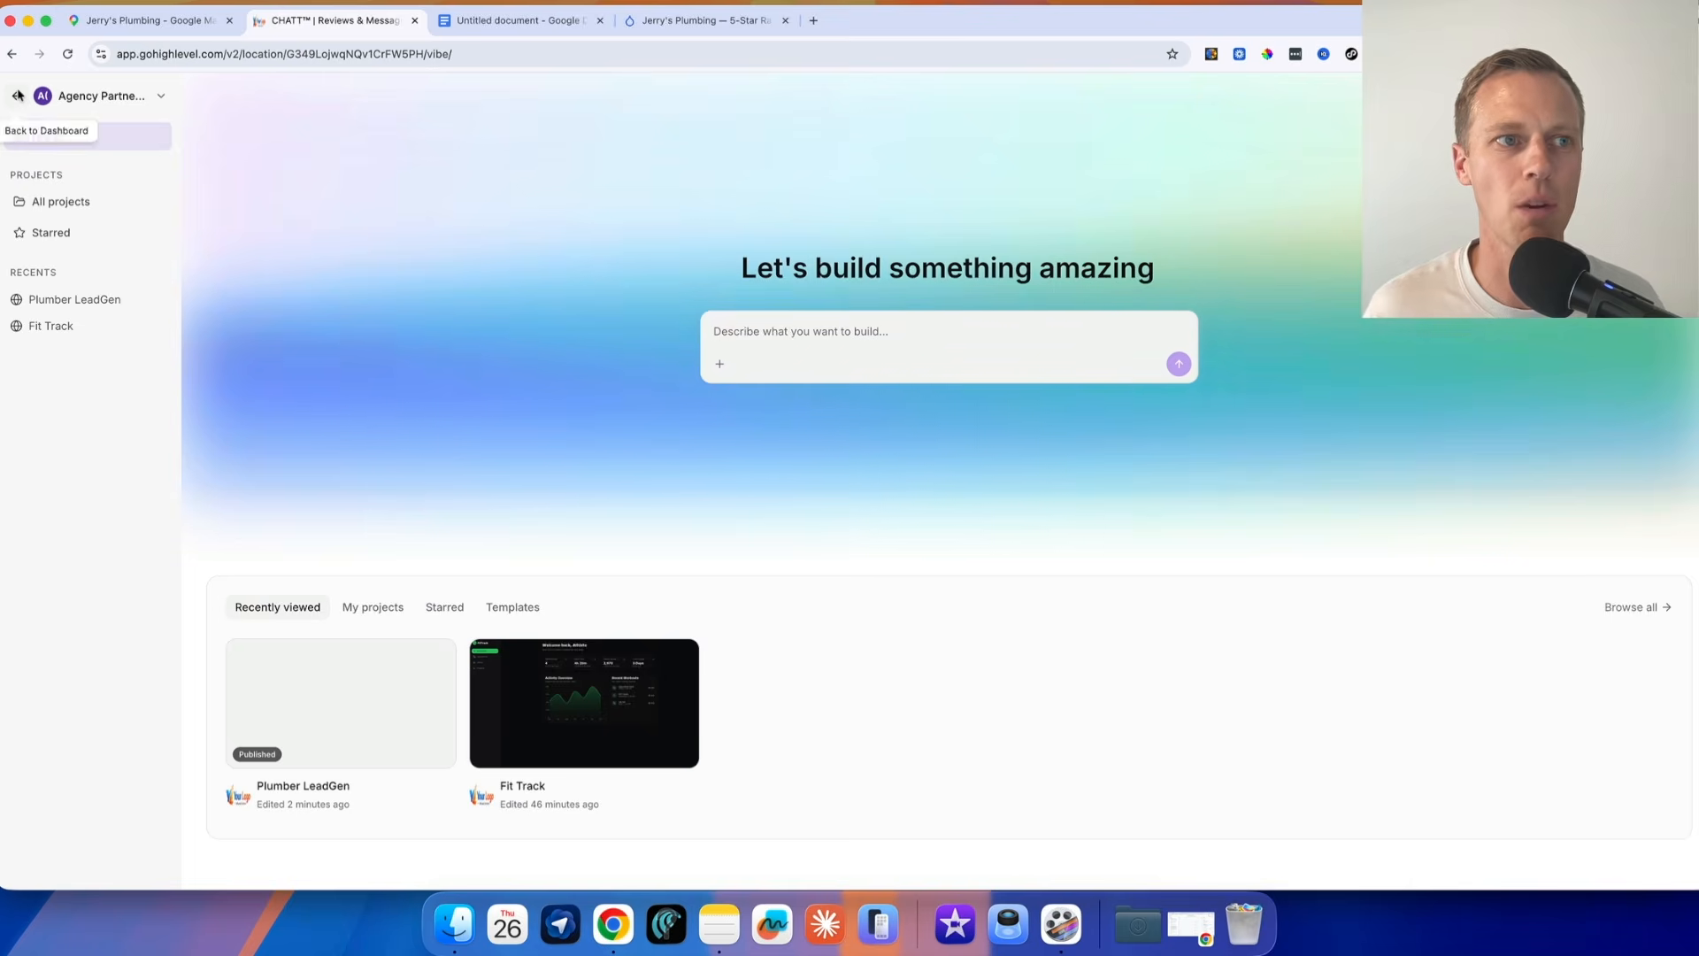
{"action": "left_click", "coordinate": [19, 98]}
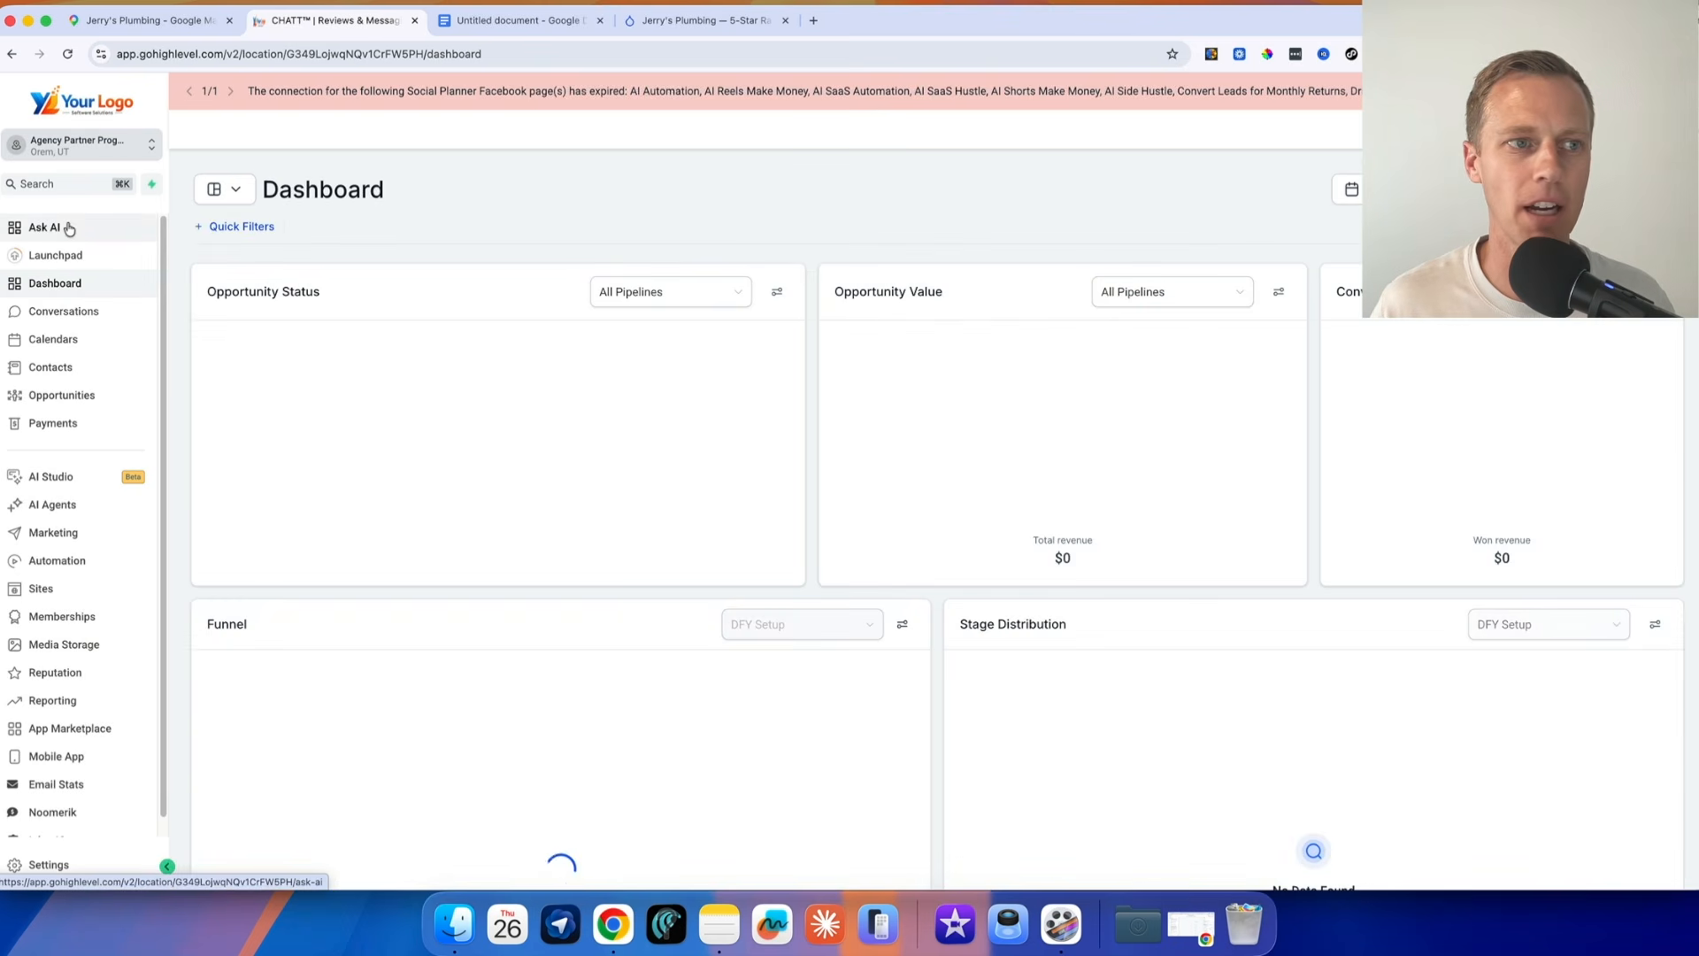
{"action": "left_click", "coordinate": [69, 228]}
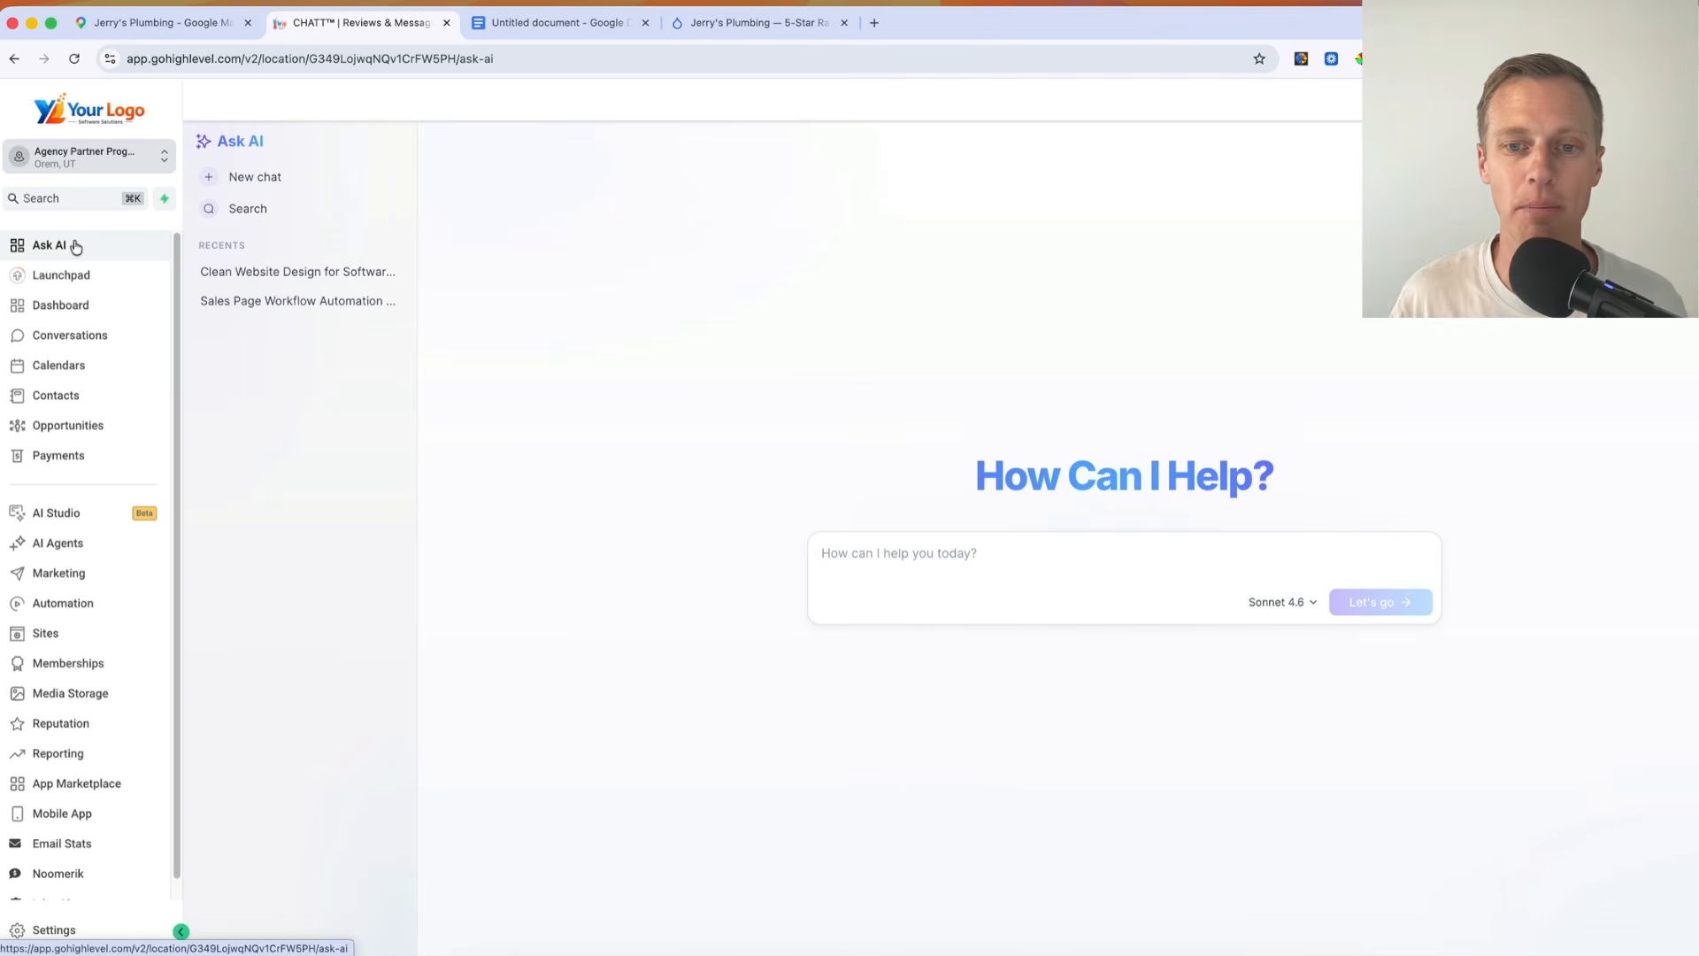
{"action": "left_click", "coordinate": [815, 553]}
{"action": "key", "text": "super+v"}
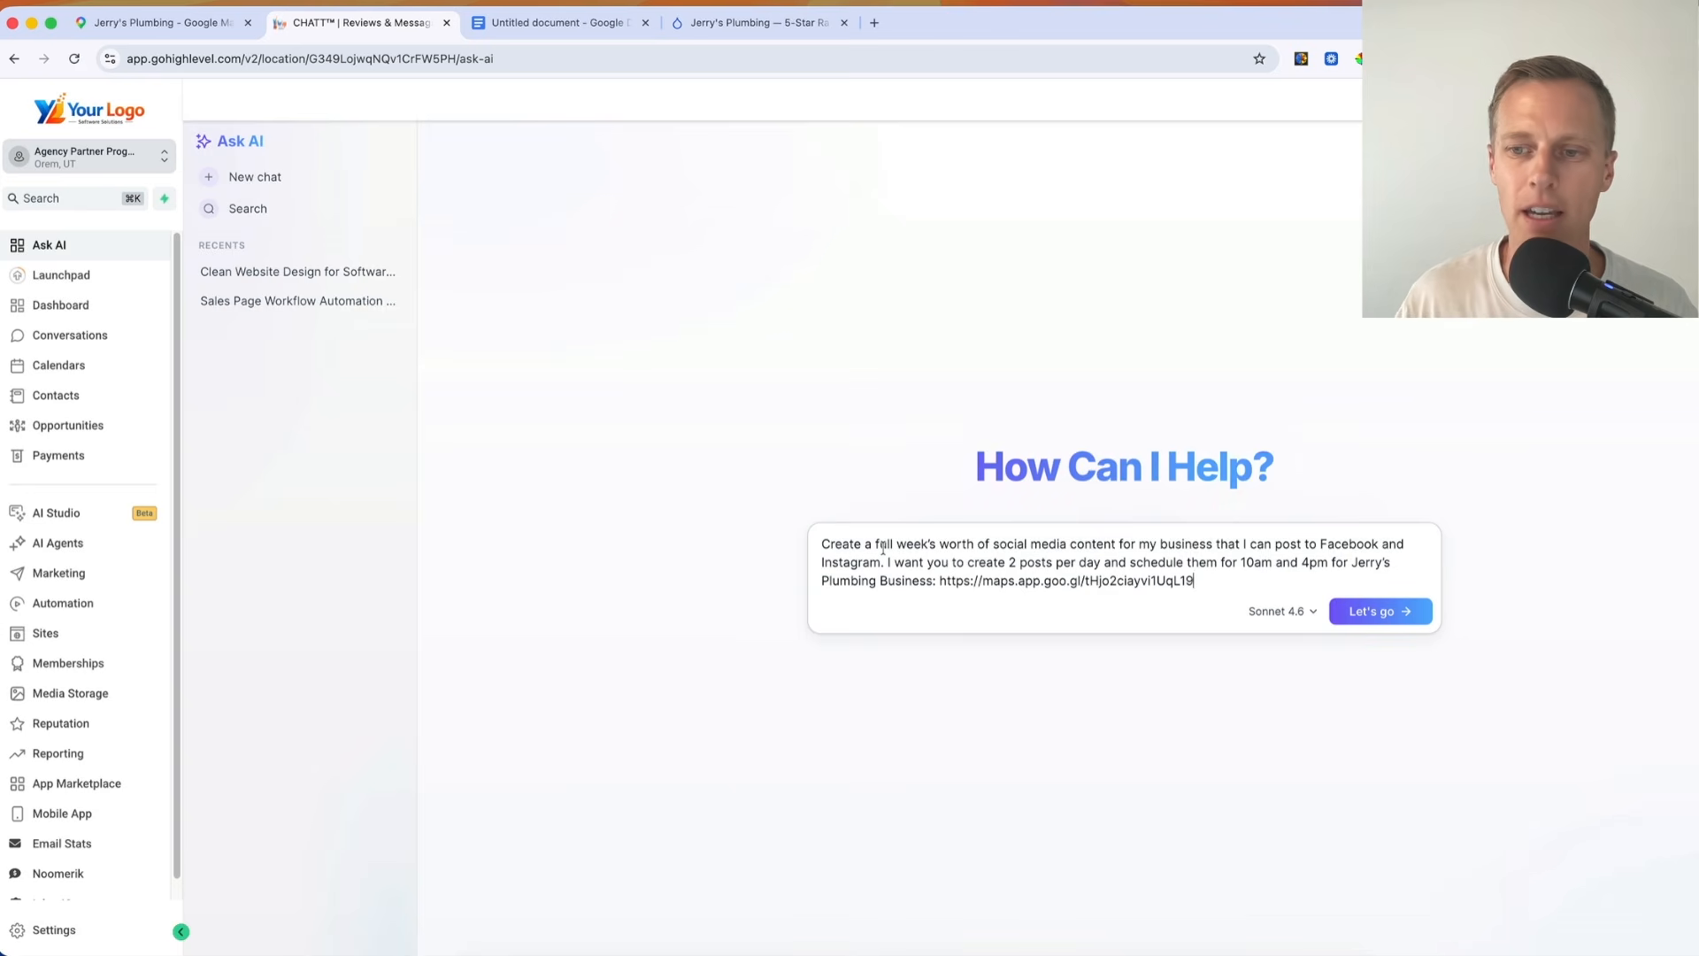
{"action": "left_click", "coordinate": [1380, 611]}
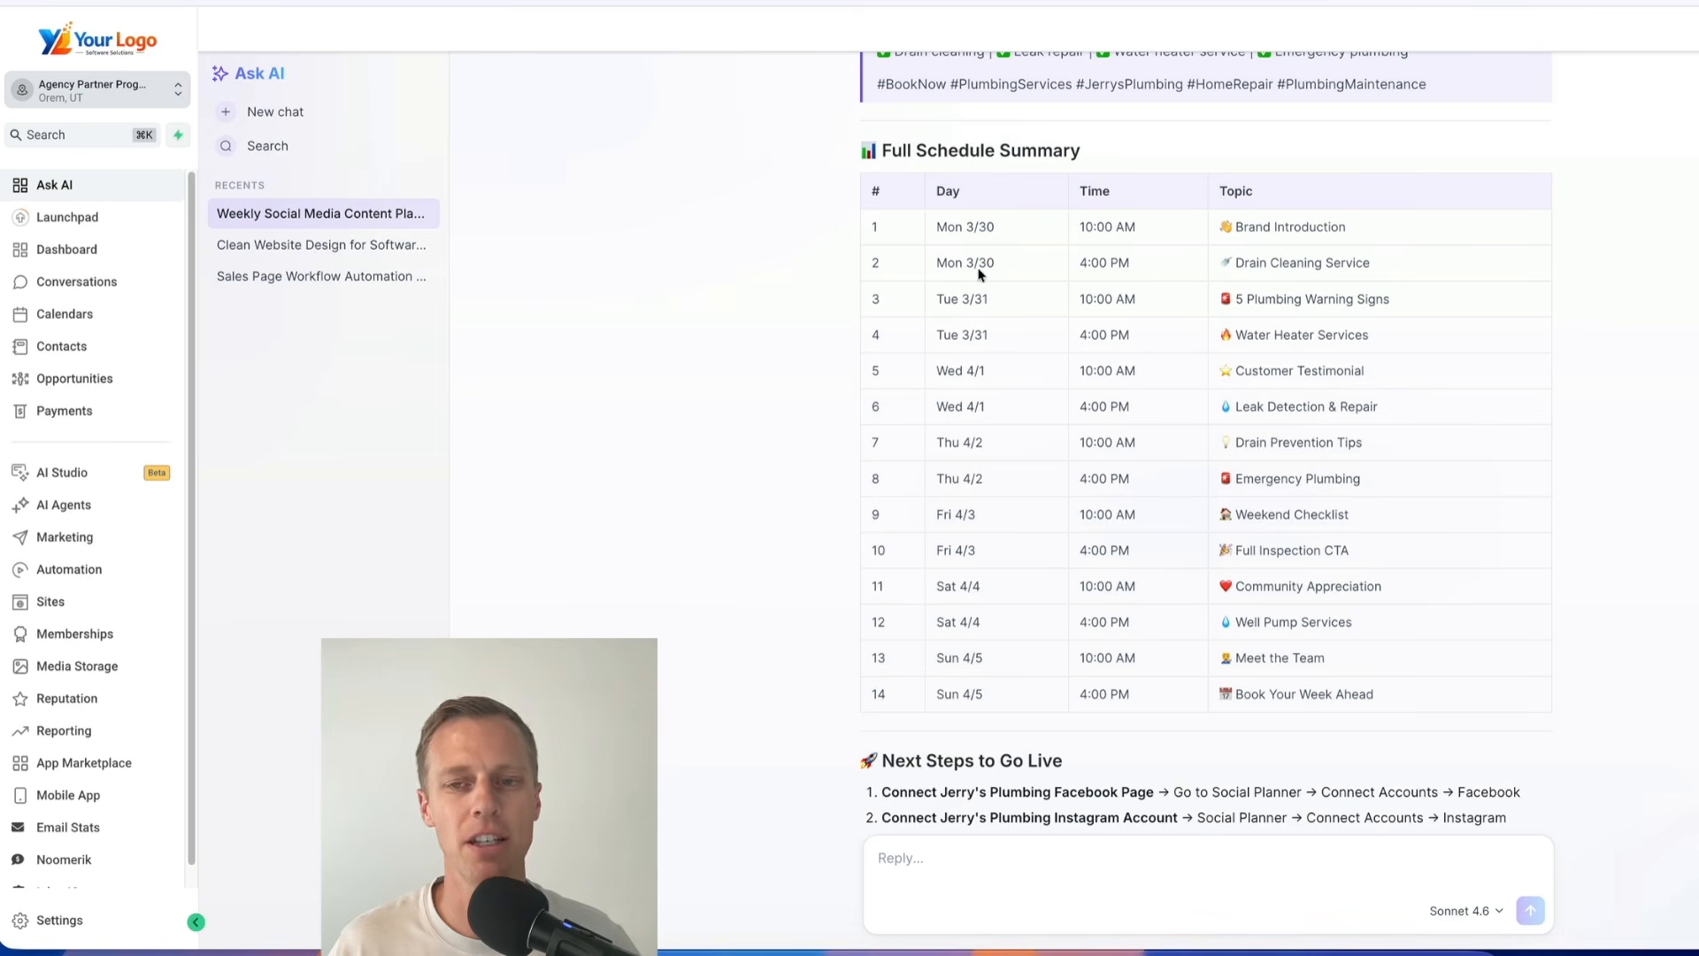
Look through the generated posts and schedule summary, and draft the reply "Schedule posts"
{"action": "scroll", "coordinate": [1171, 309], "scroll_direction": "up", "scroll_amount": 15}
{"action": "scroll", "coordinate": [1172, 316], "scroll_direction": "up", "scroll_amount": 20}
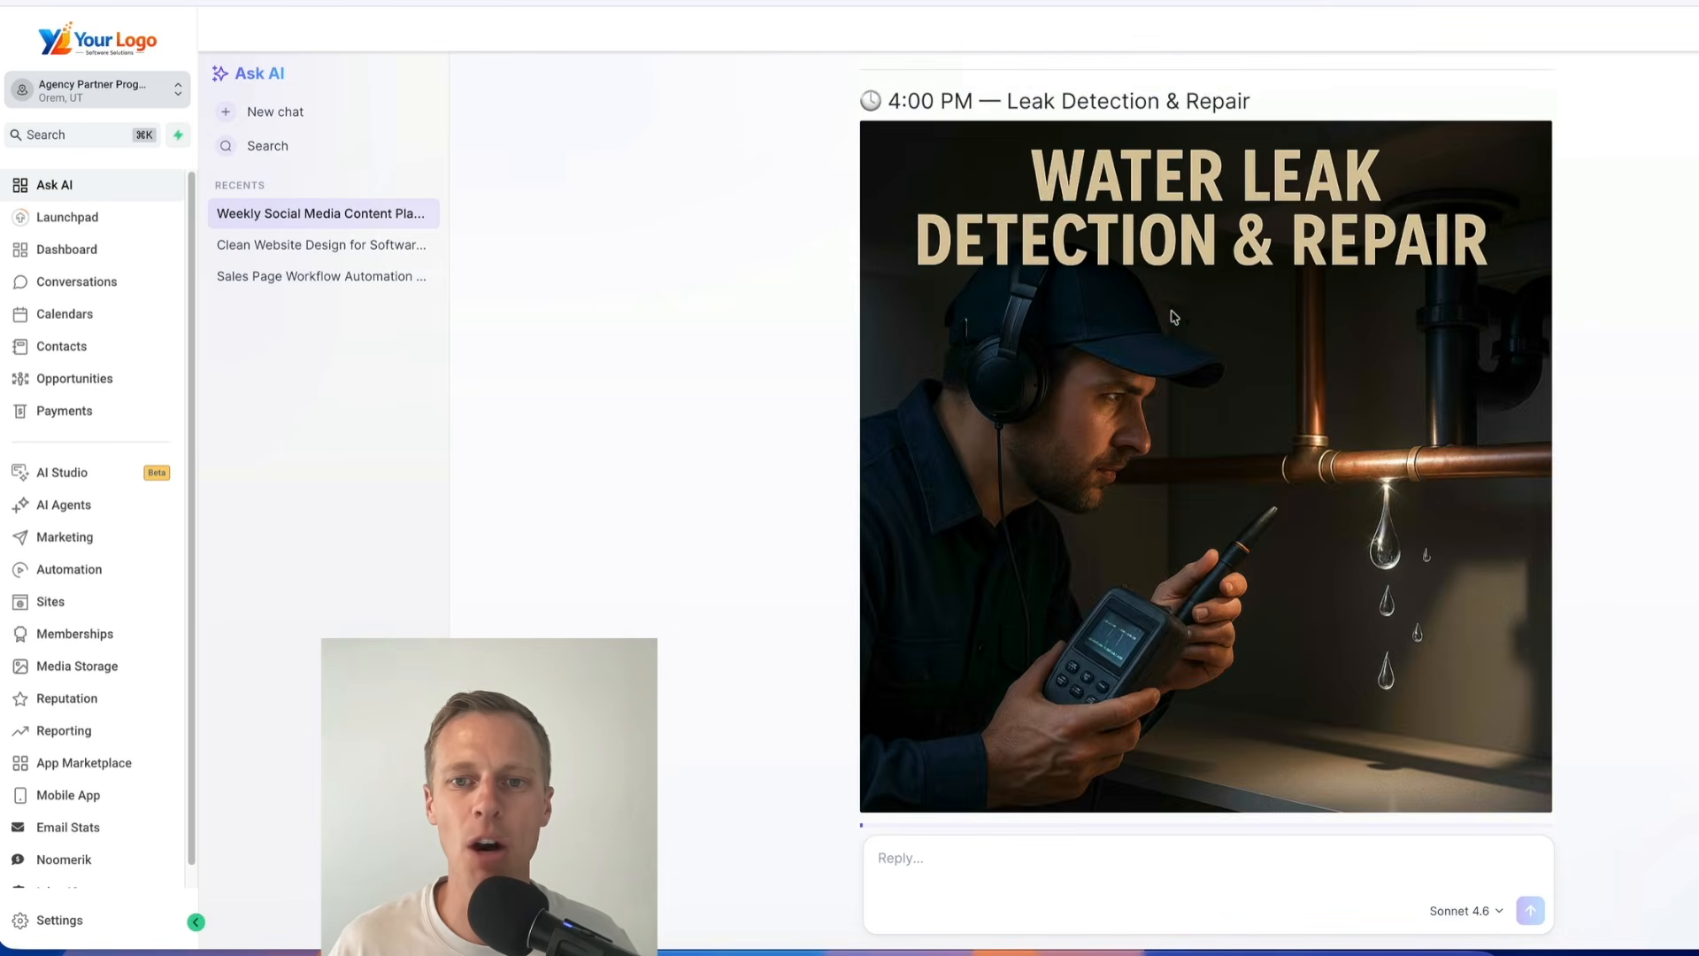
{"action": "scroll", "coordinate": [1173, 316], "scroll_direction": "down", "scroll_amount": 20}
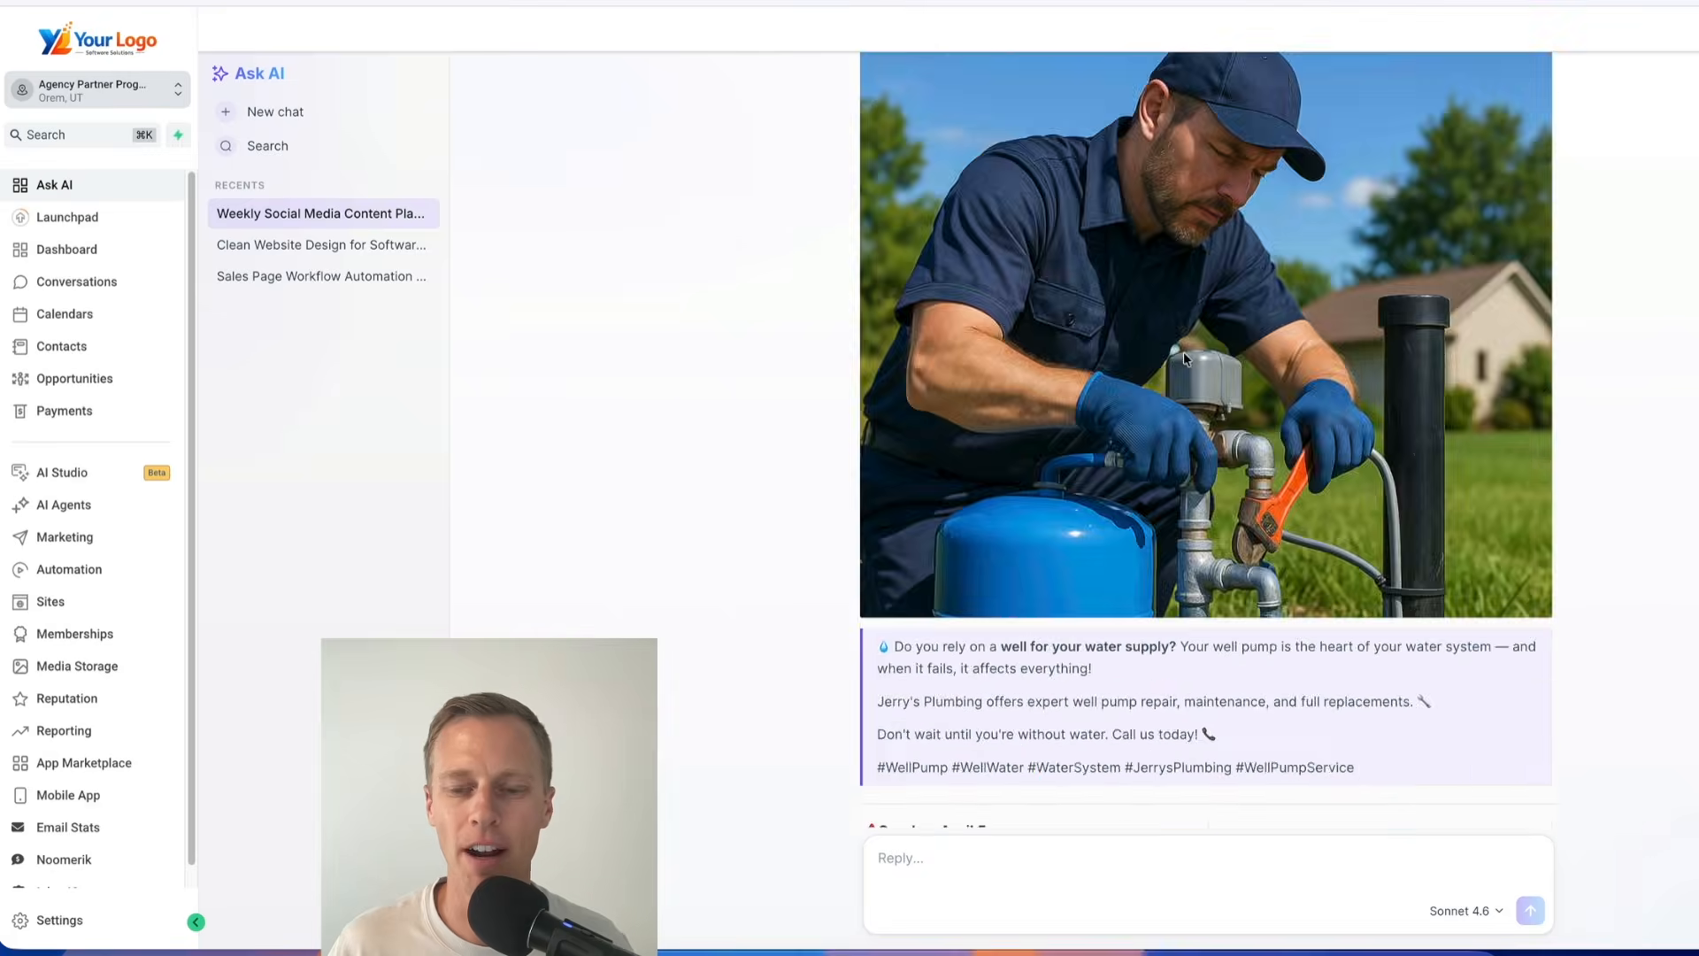
{"action": "scroll", "coordinate": [1183, 353], "scroll_direction": "down", "scroll_amount": 20}
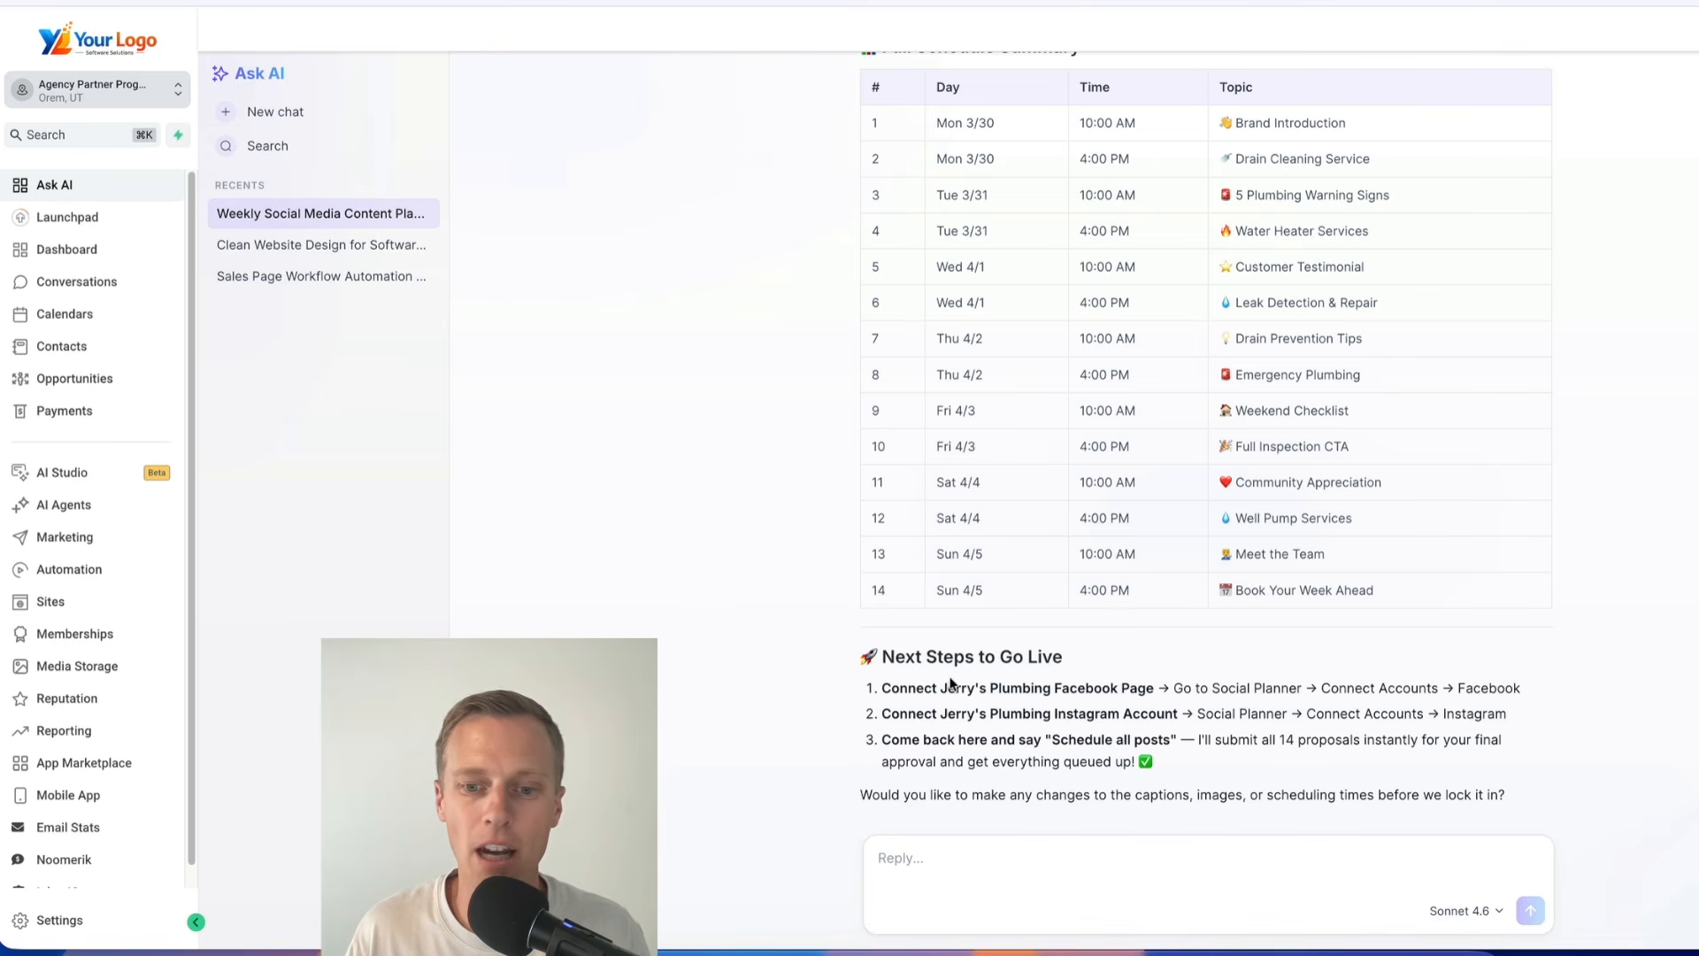
{"action": "left_click", "coordinate": [958, 857]}
{"action": "type", "text": "Schedule posts"}
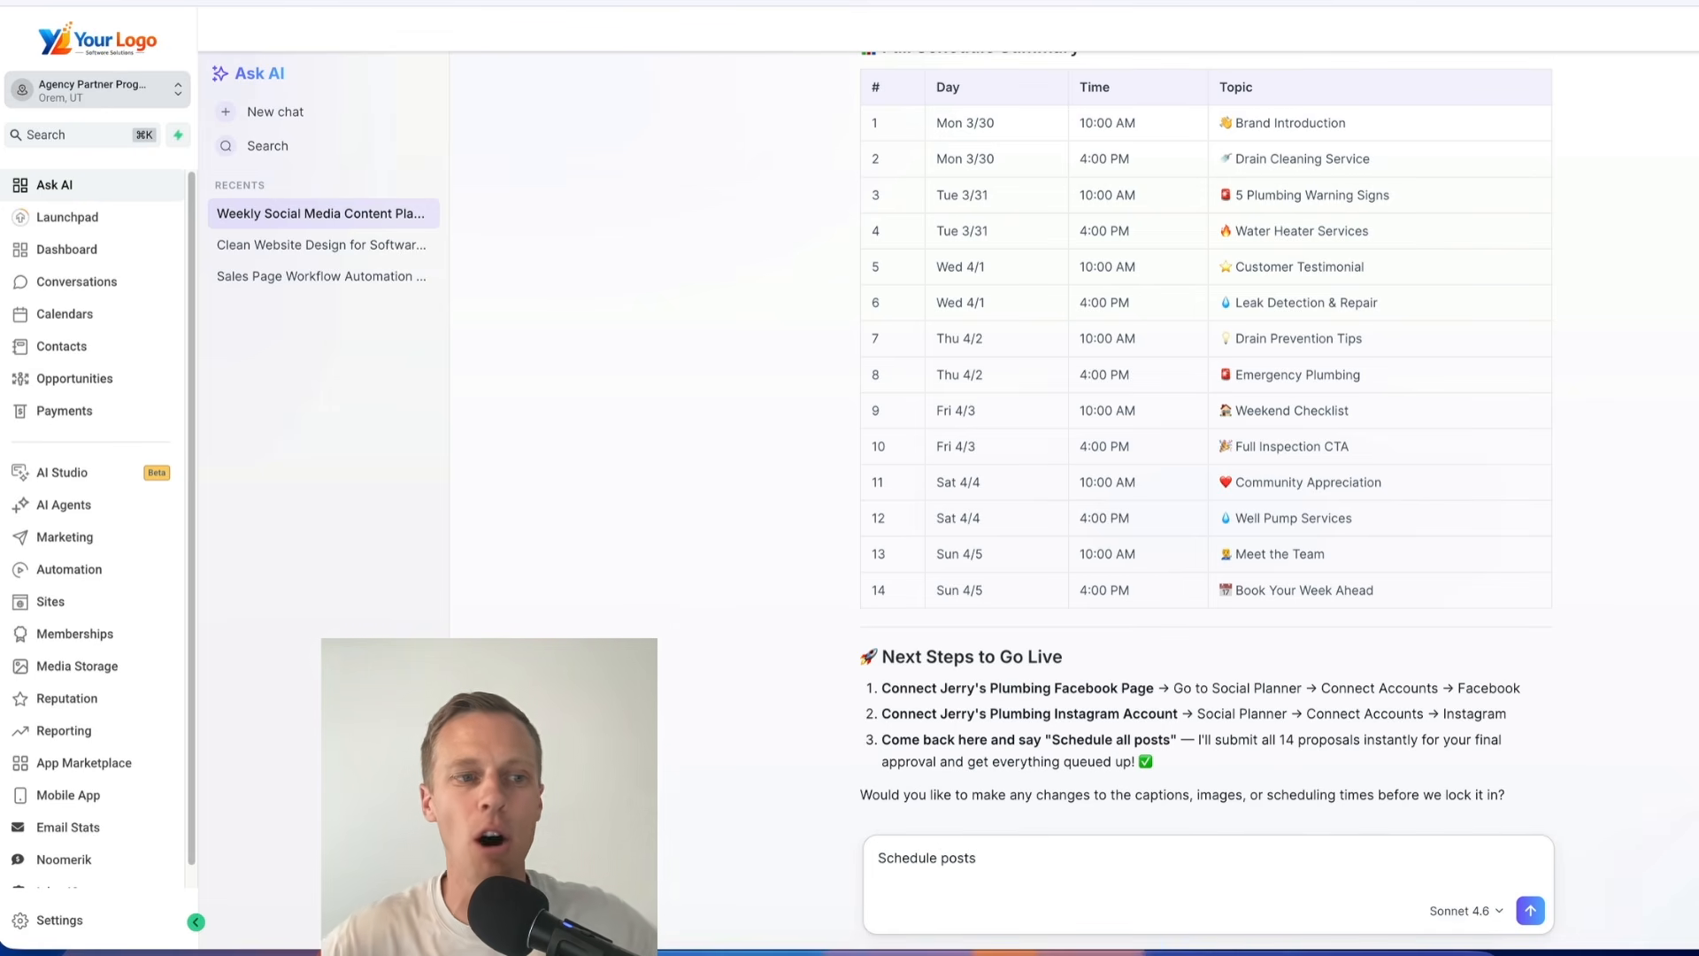
Open the Social Planner and check its list of connected social accounts
{"action": "left_click", "coordinate": [91, 536]}
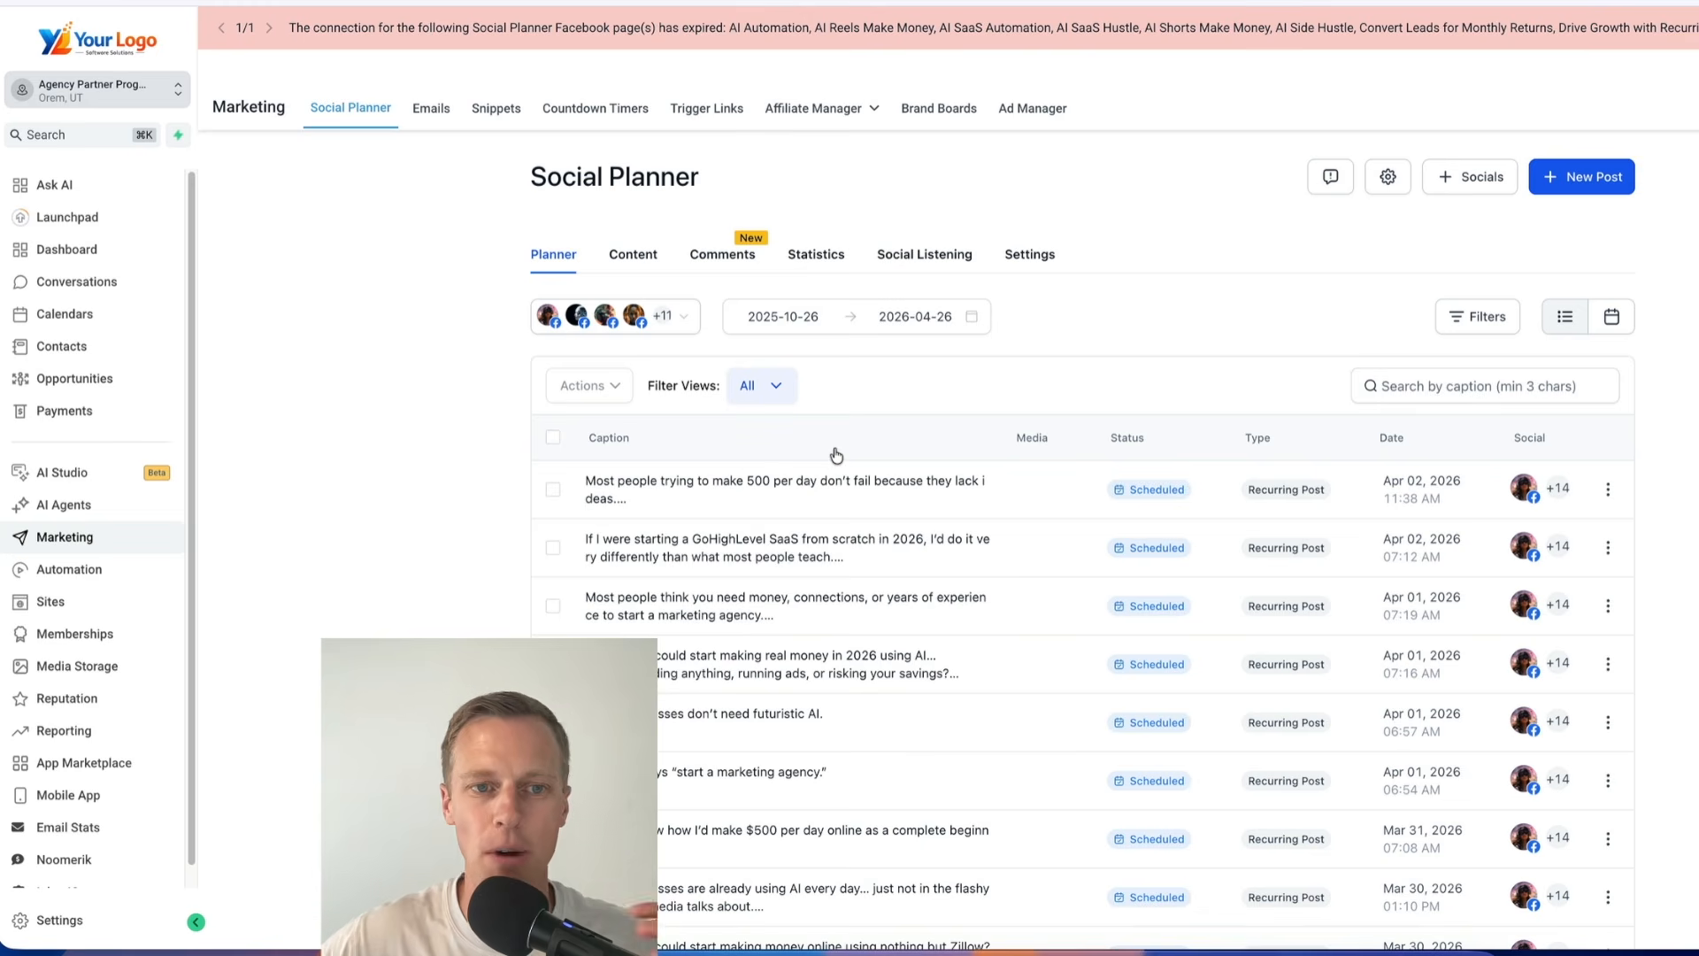
{"action": "left_click", "coordinate": [672, 317]}
{"action": "left_click", "coordinate": [413, 431]}
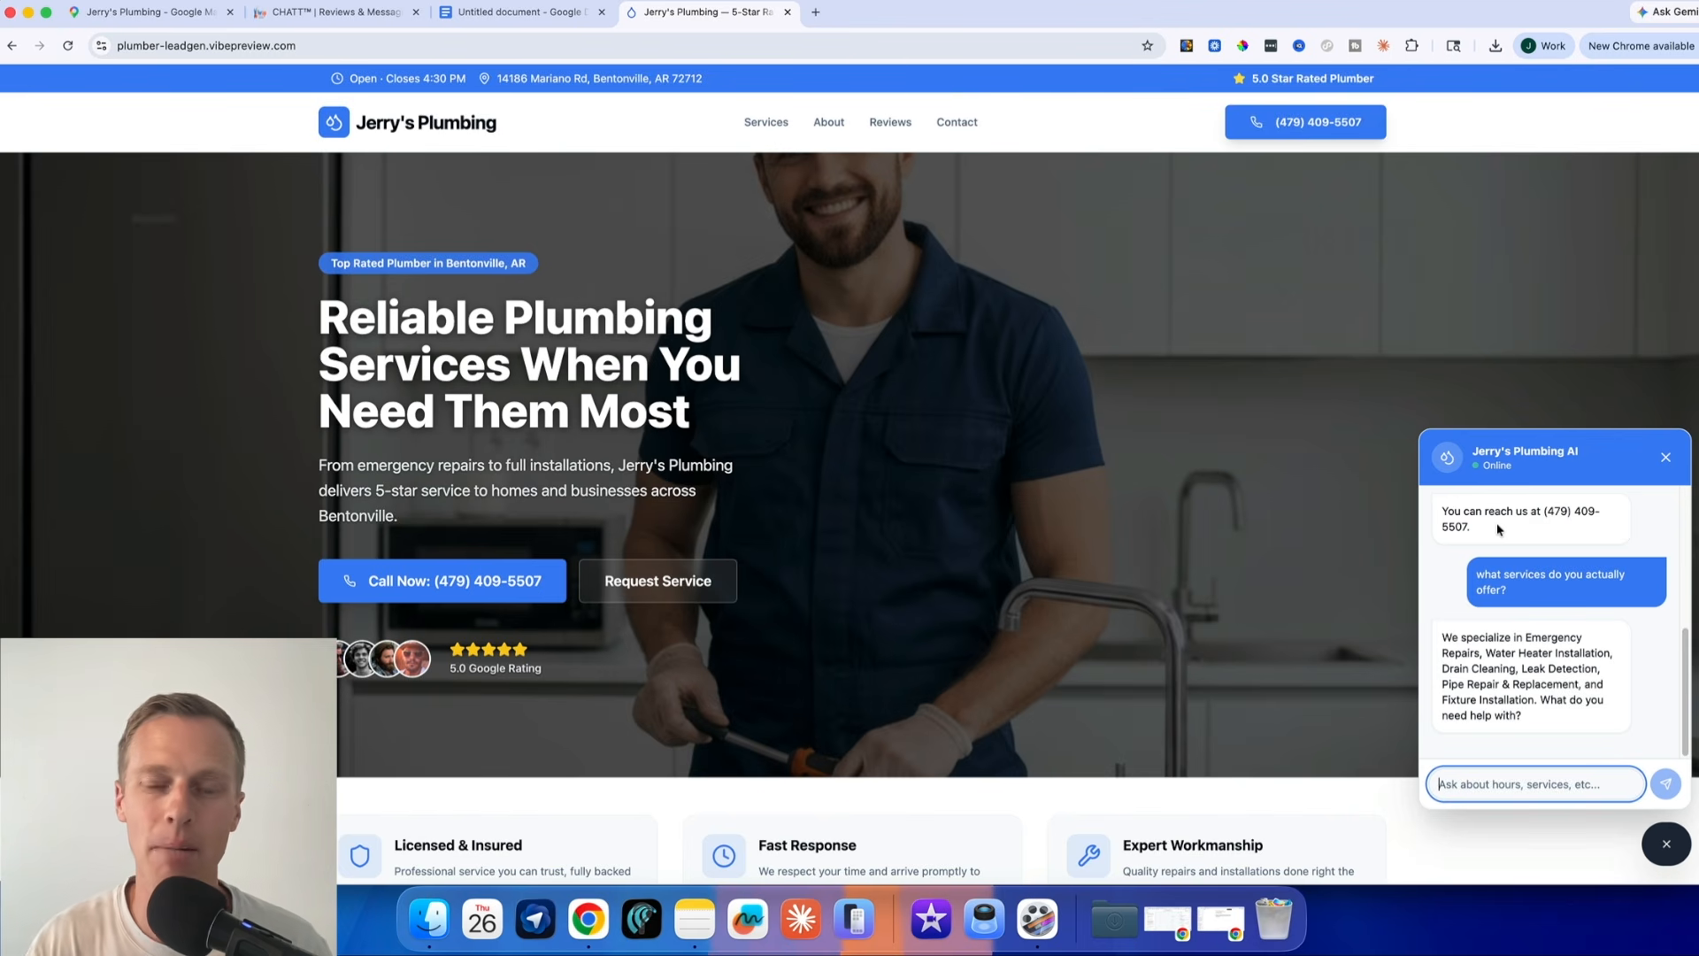
Switch to the Google Docs document and view the plumber website prompt at its beginning
{"action": "left_click", "coordinate": [521, 11]}
{"action": "scroll", "coordinate": [837, 426], "scroll_direction": "up", "scroll_amount": 10}
{"action": "scroll", "coordinate": [837, 426], "scroll_direction": "up", "scroll_amount": 2}
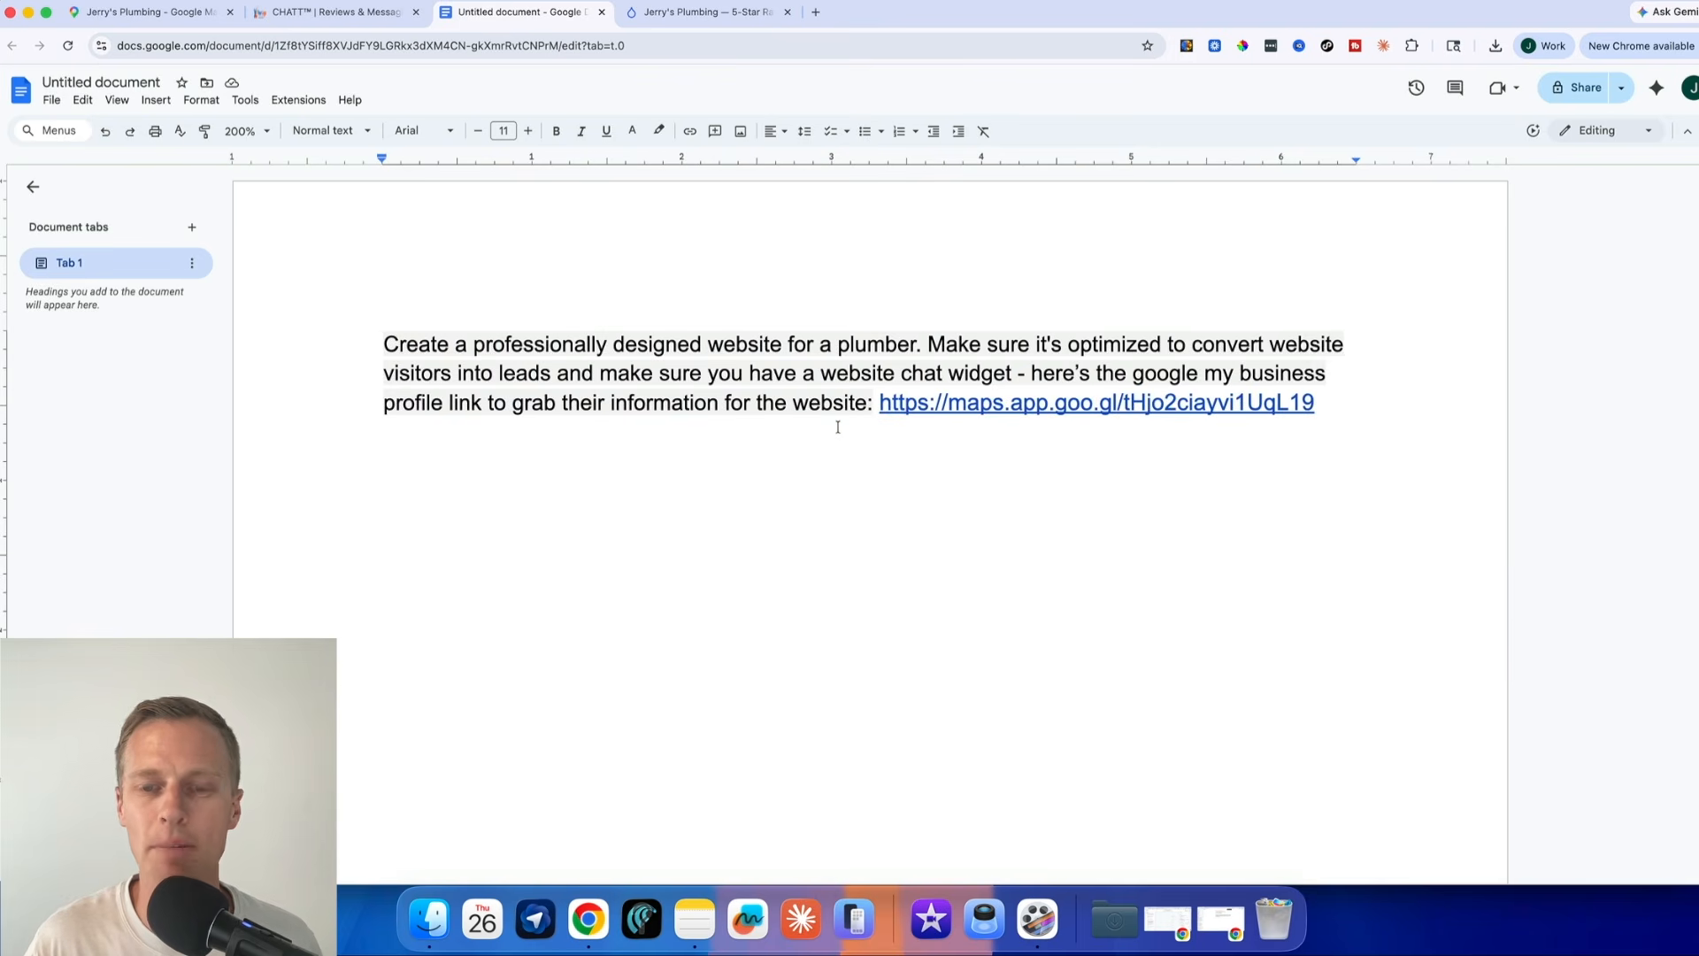